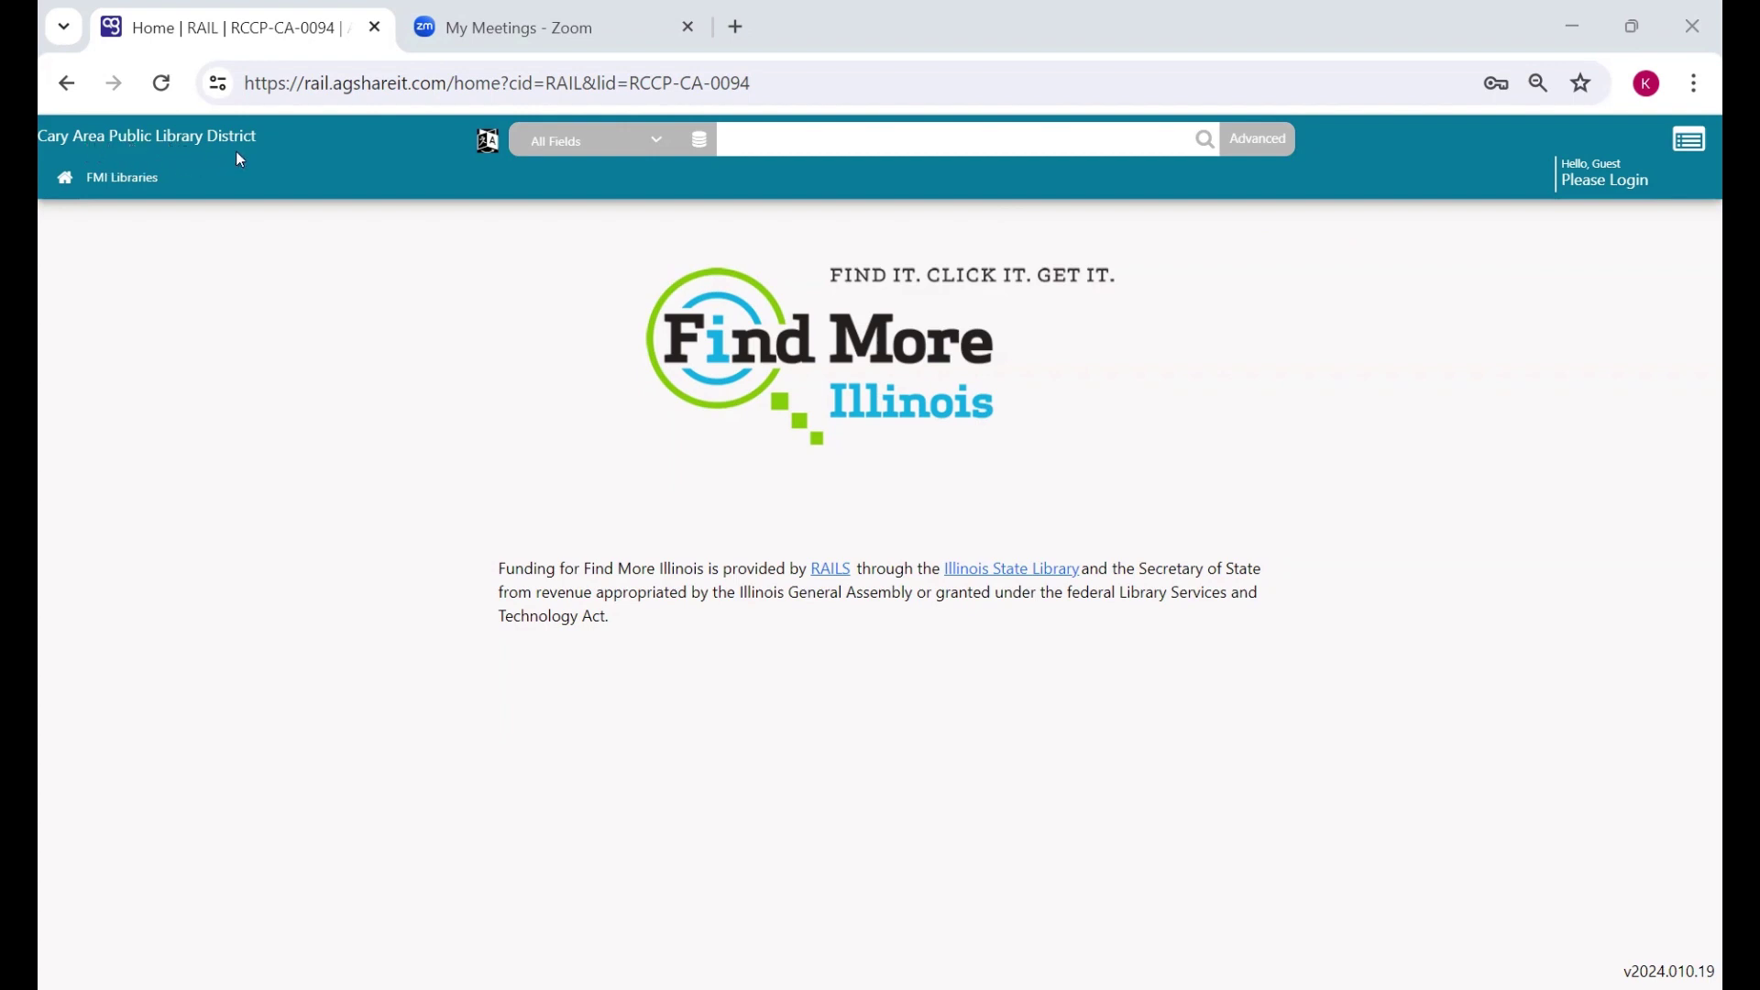
- Browse the interface language list and search-field choices without changing them, keeping All Fields
{"action": "left_click", "coordinate": [493, 150]}
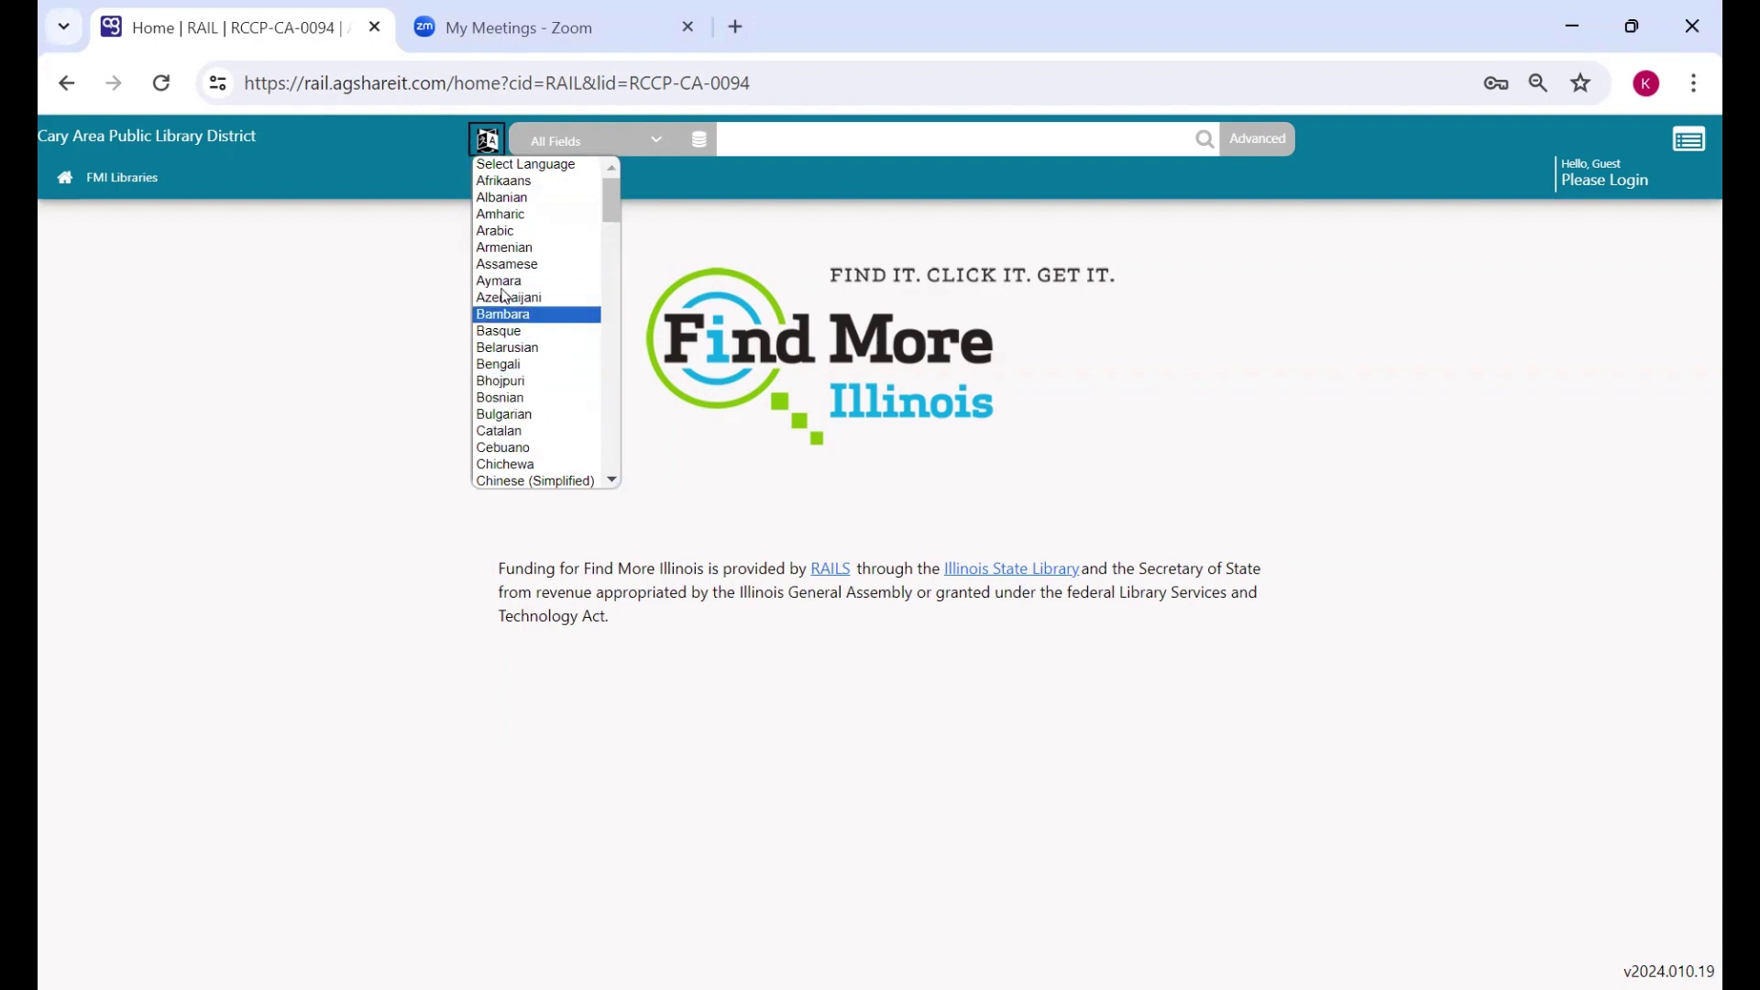
{"action": "left_click", "coordinate": [483, 146]}
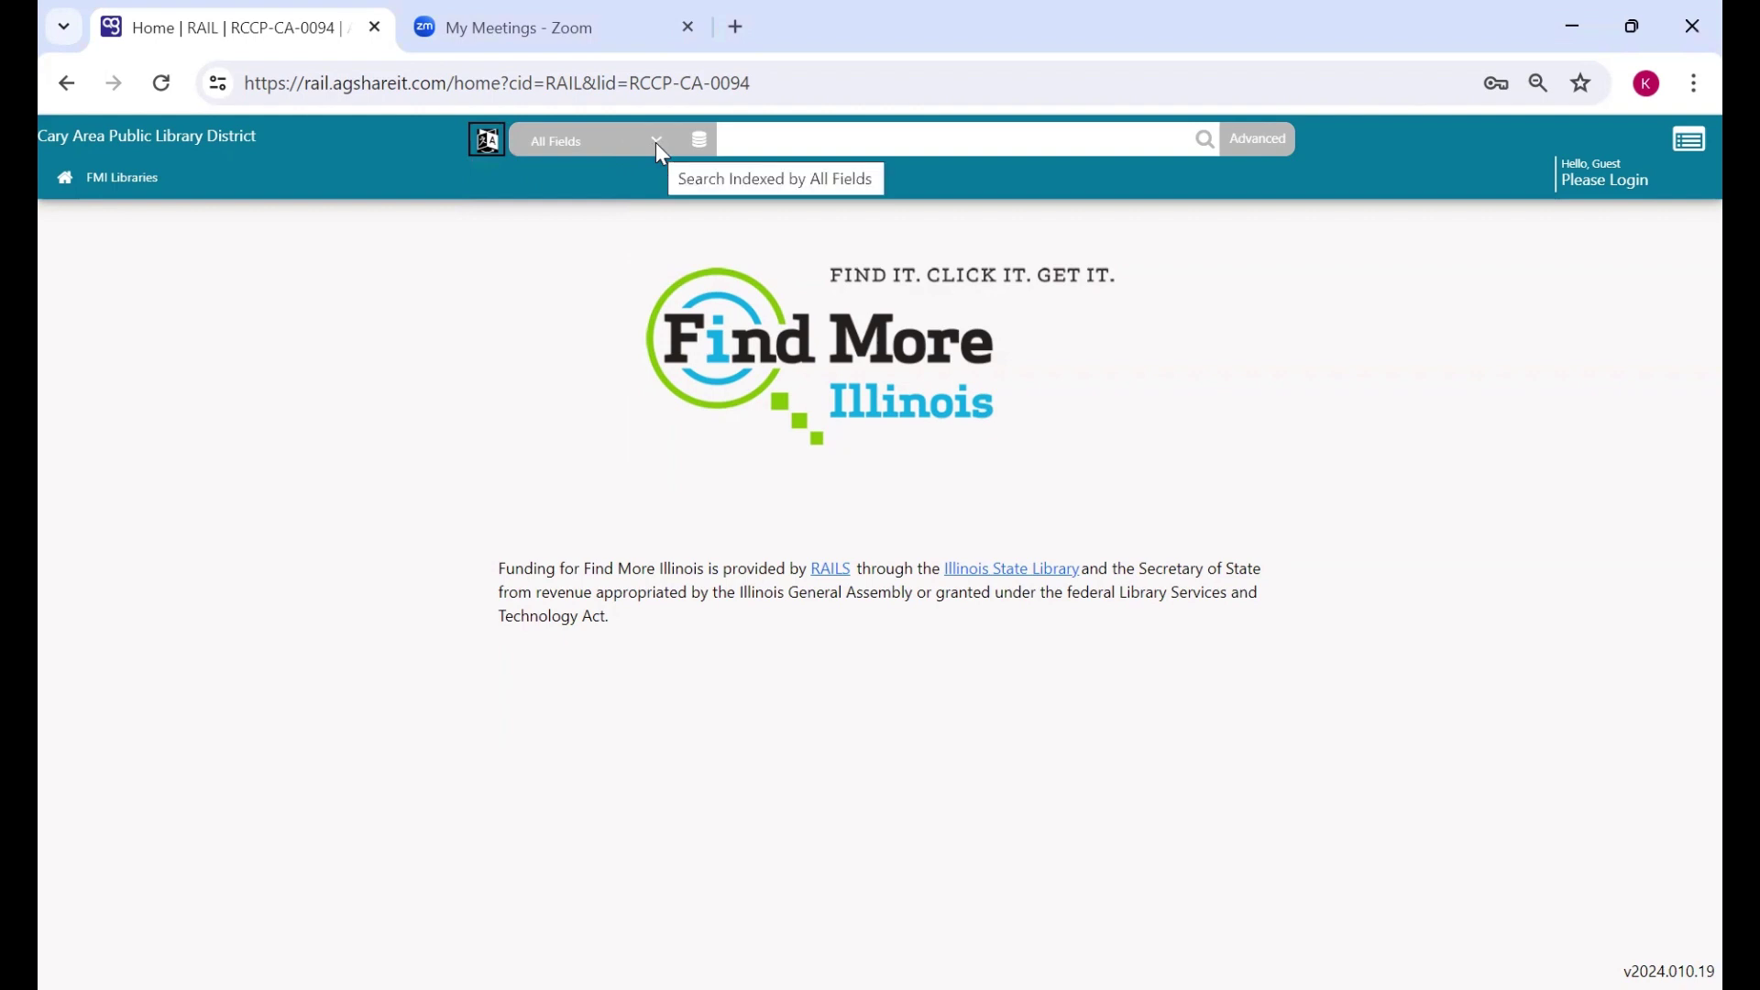
{"action": "left_click", "coordinate": [657, 142]}
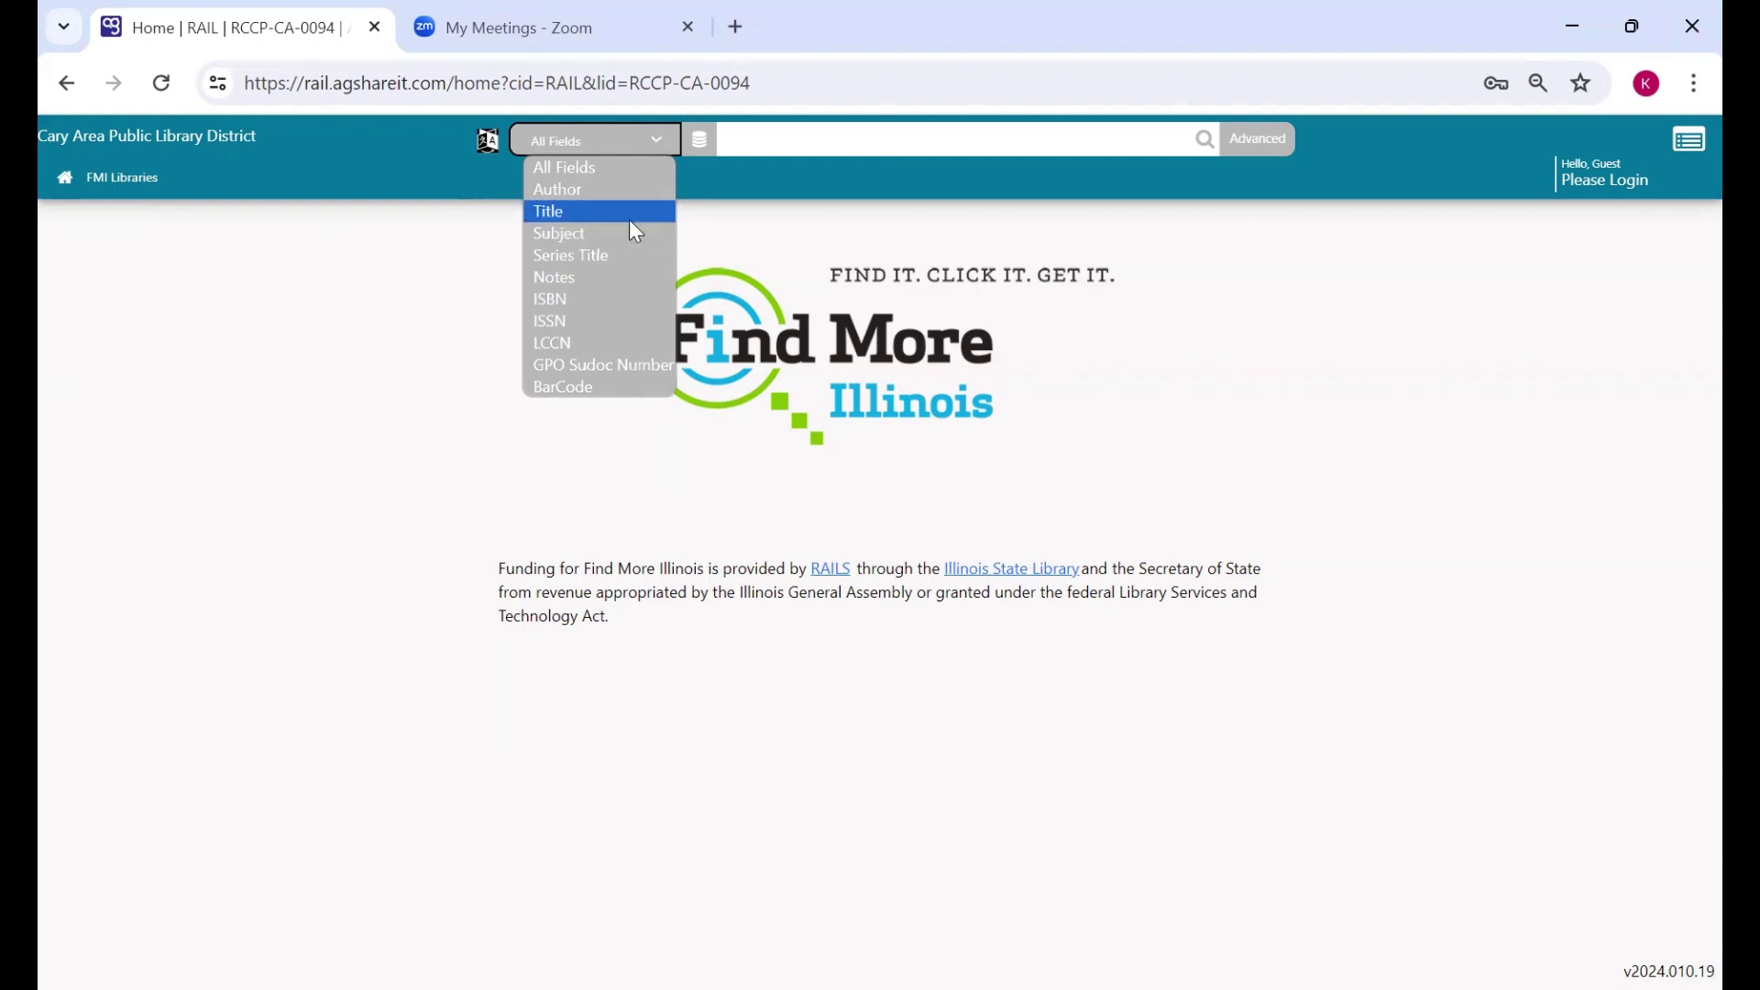
{"action": "left_click", "coordinate": [627, 172]}
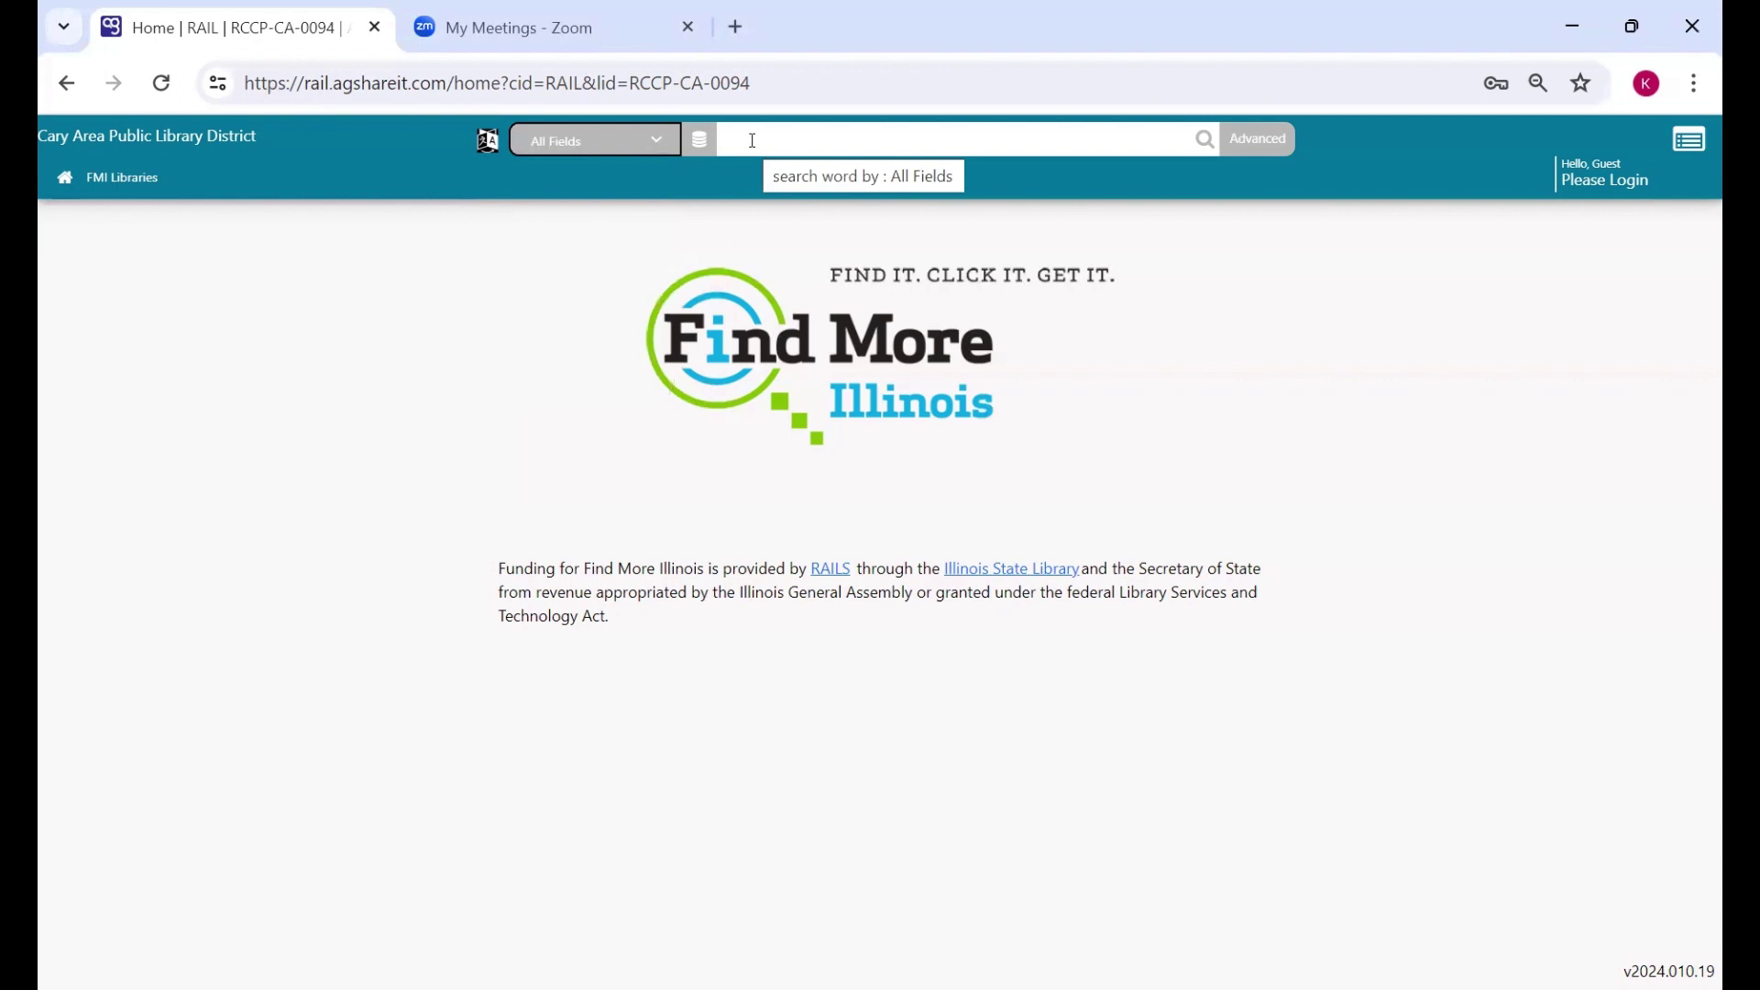
{"action": "left_click", "coordinate": [752, 140]}
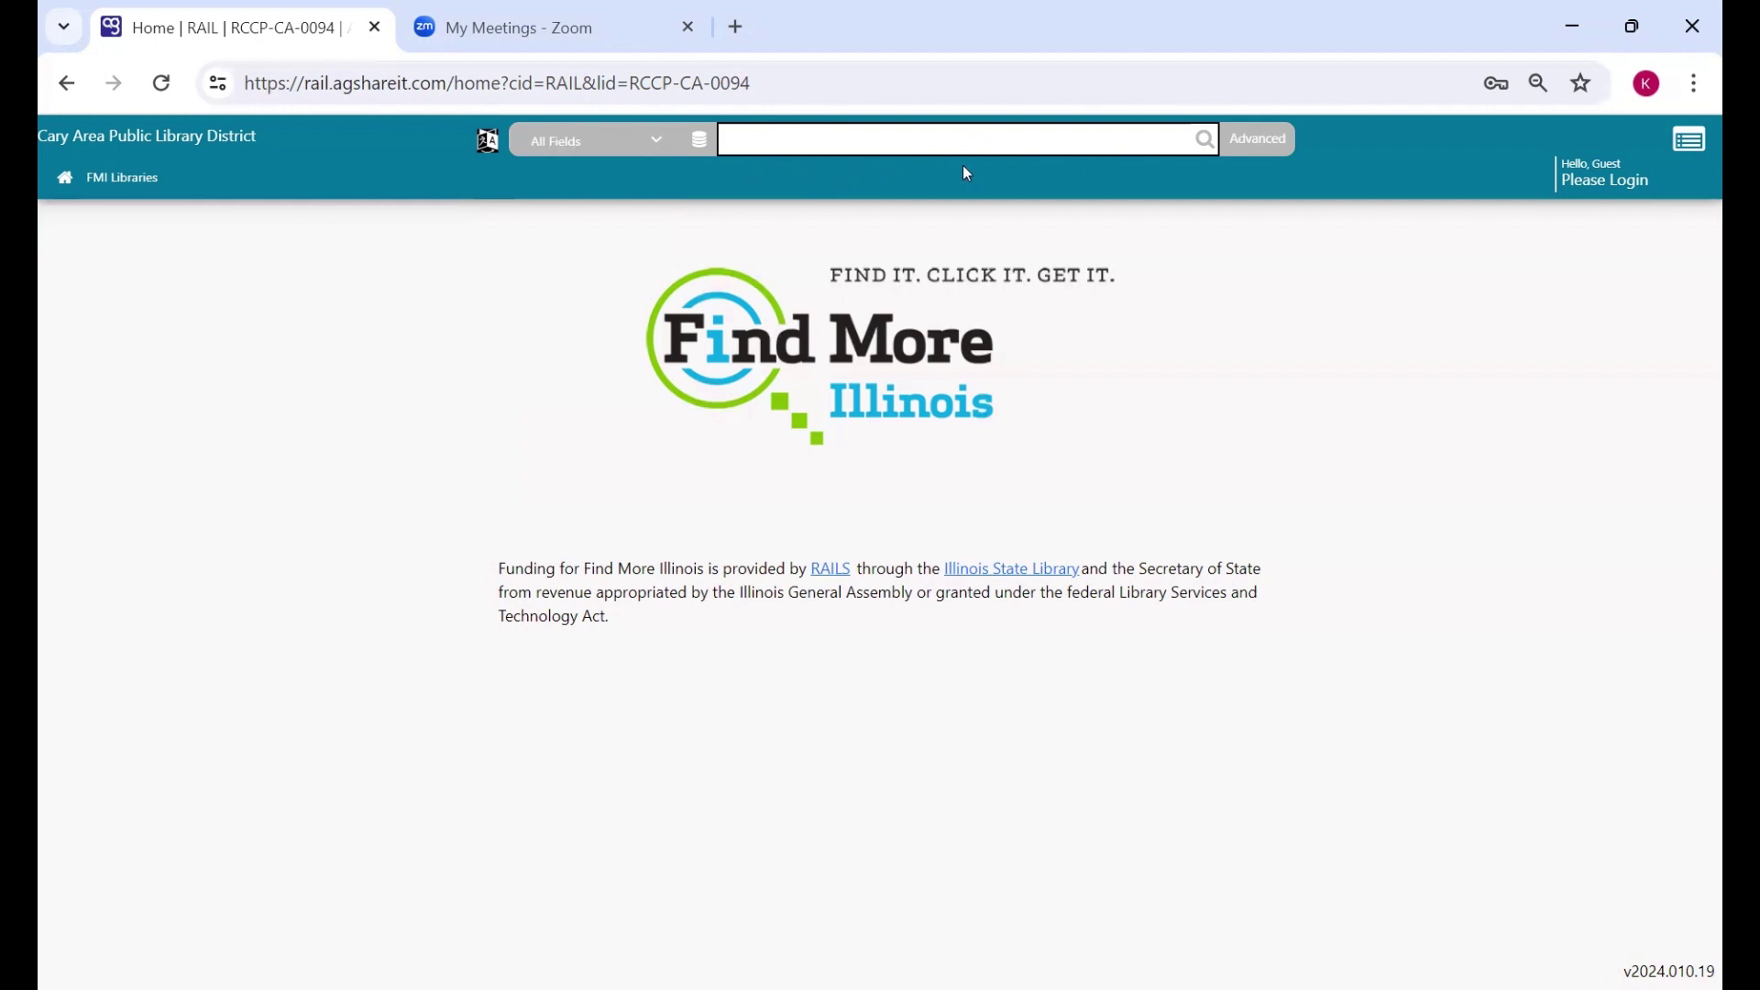
- Open the Advanced Search page and scroll through its Author, Title and Subject rows
{"action": "left_click", "coordinate": [1242, 139]}
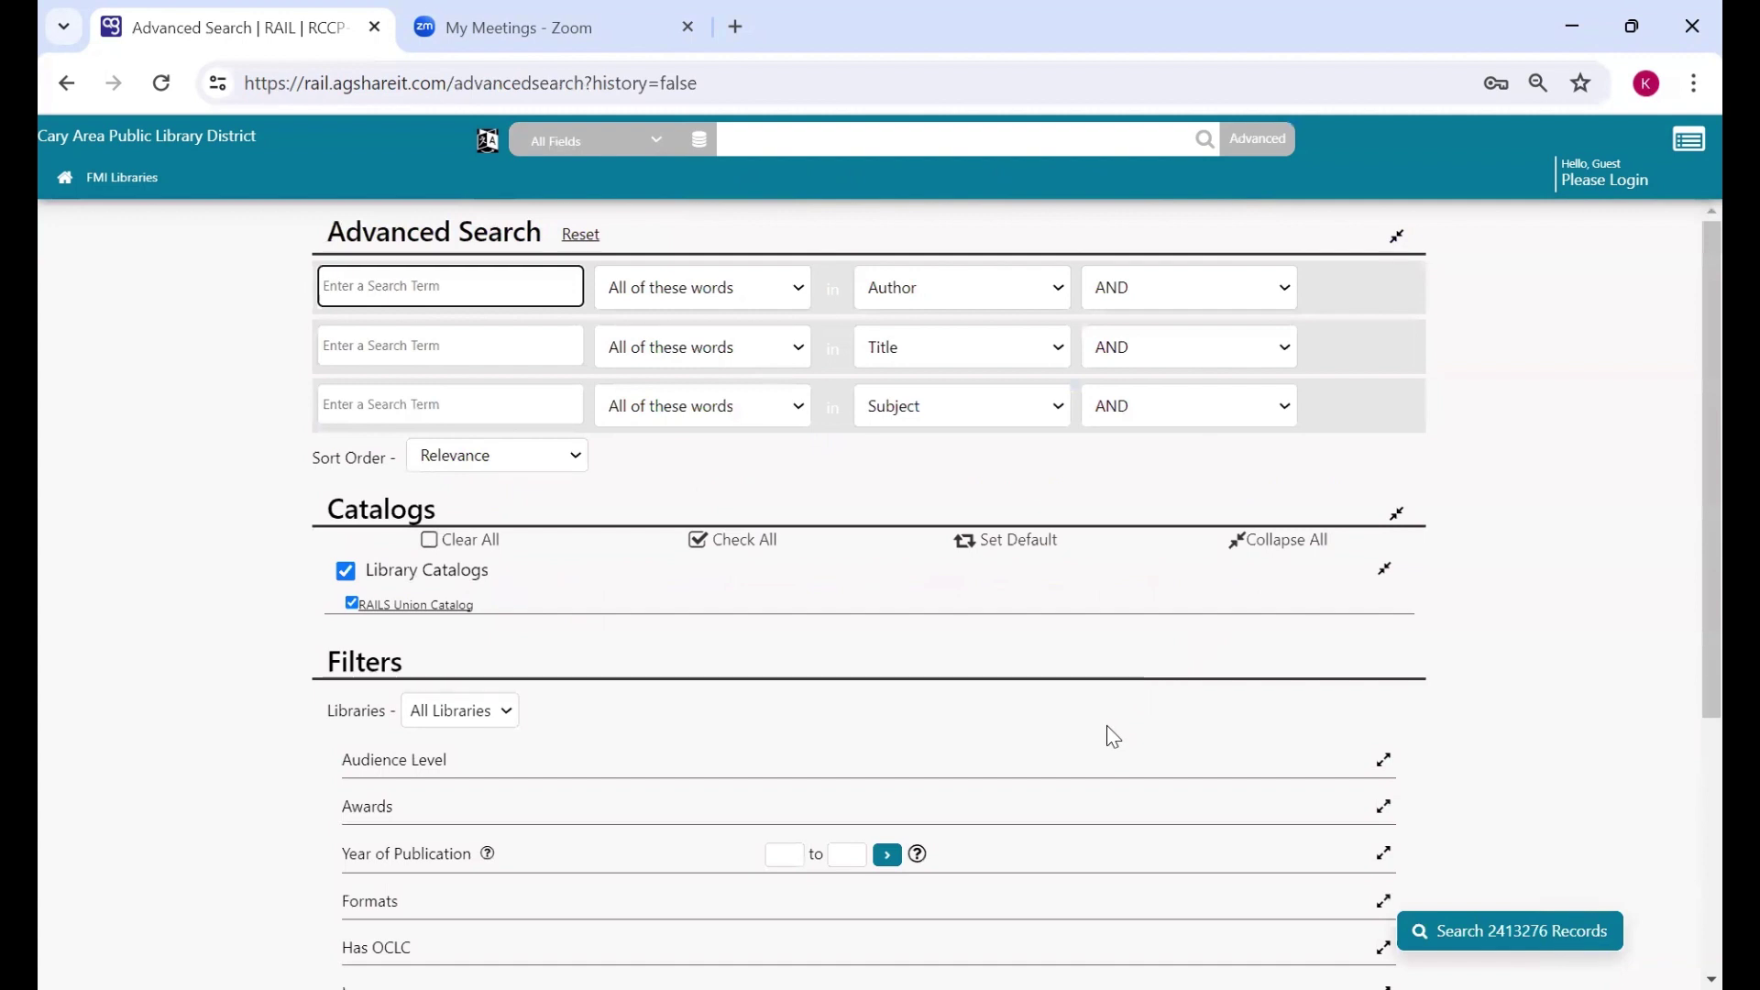
{"action": "scroll", "coordinate": [337, 766], "scroll_direction": "down", "scroll_amount": 2}
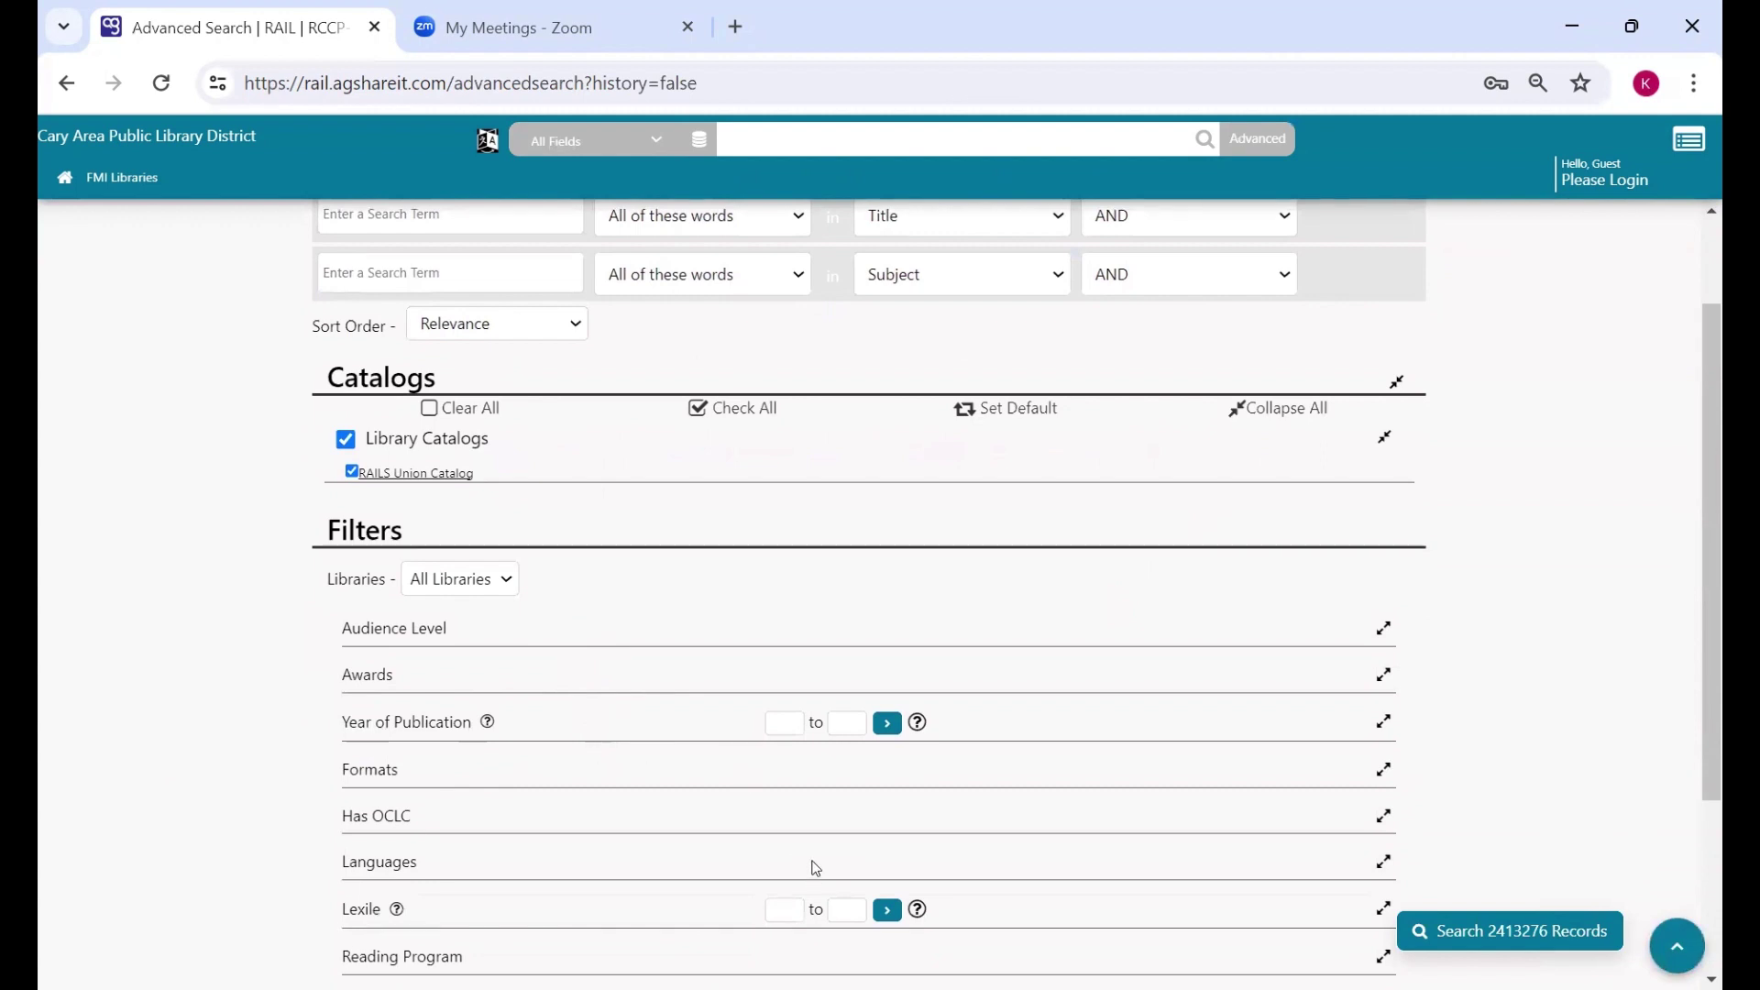
{"action": "scroll", "coordinate": [812, 871], "scroll_direction": "down", "scroll_amount": 3}
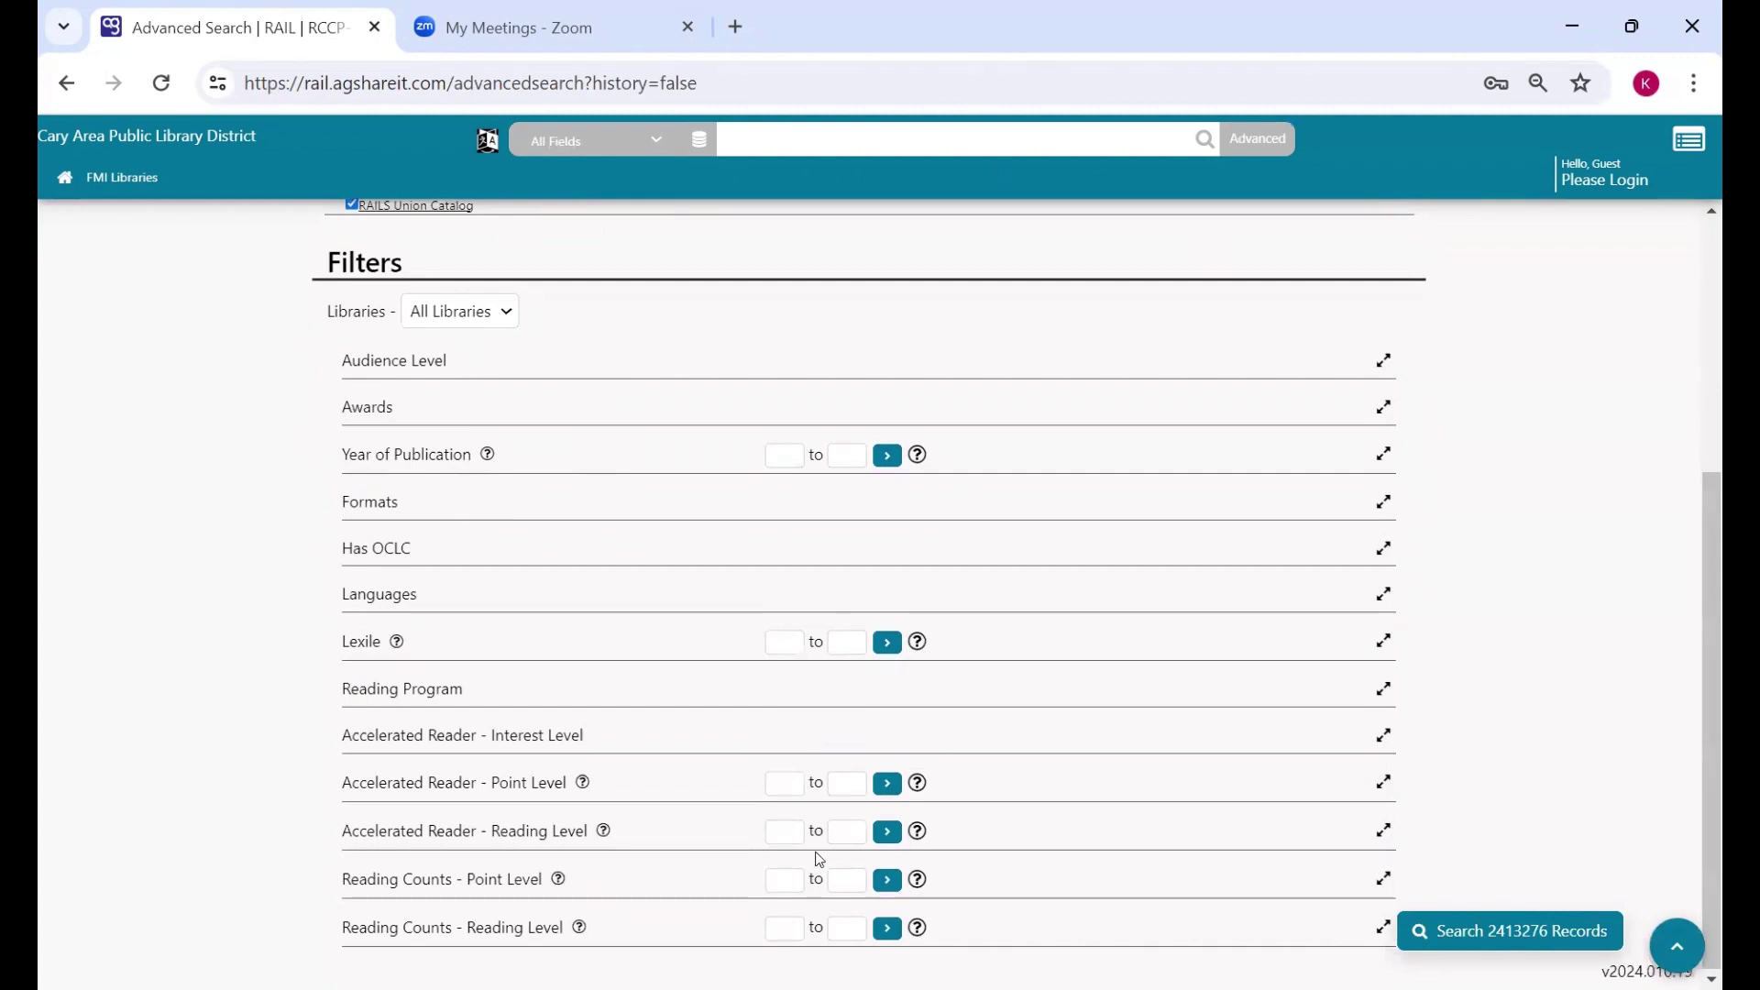
{"action": "scroll", "coordinate": [815, 857], "scroll_direction": "up", "scroll_amount": 5}
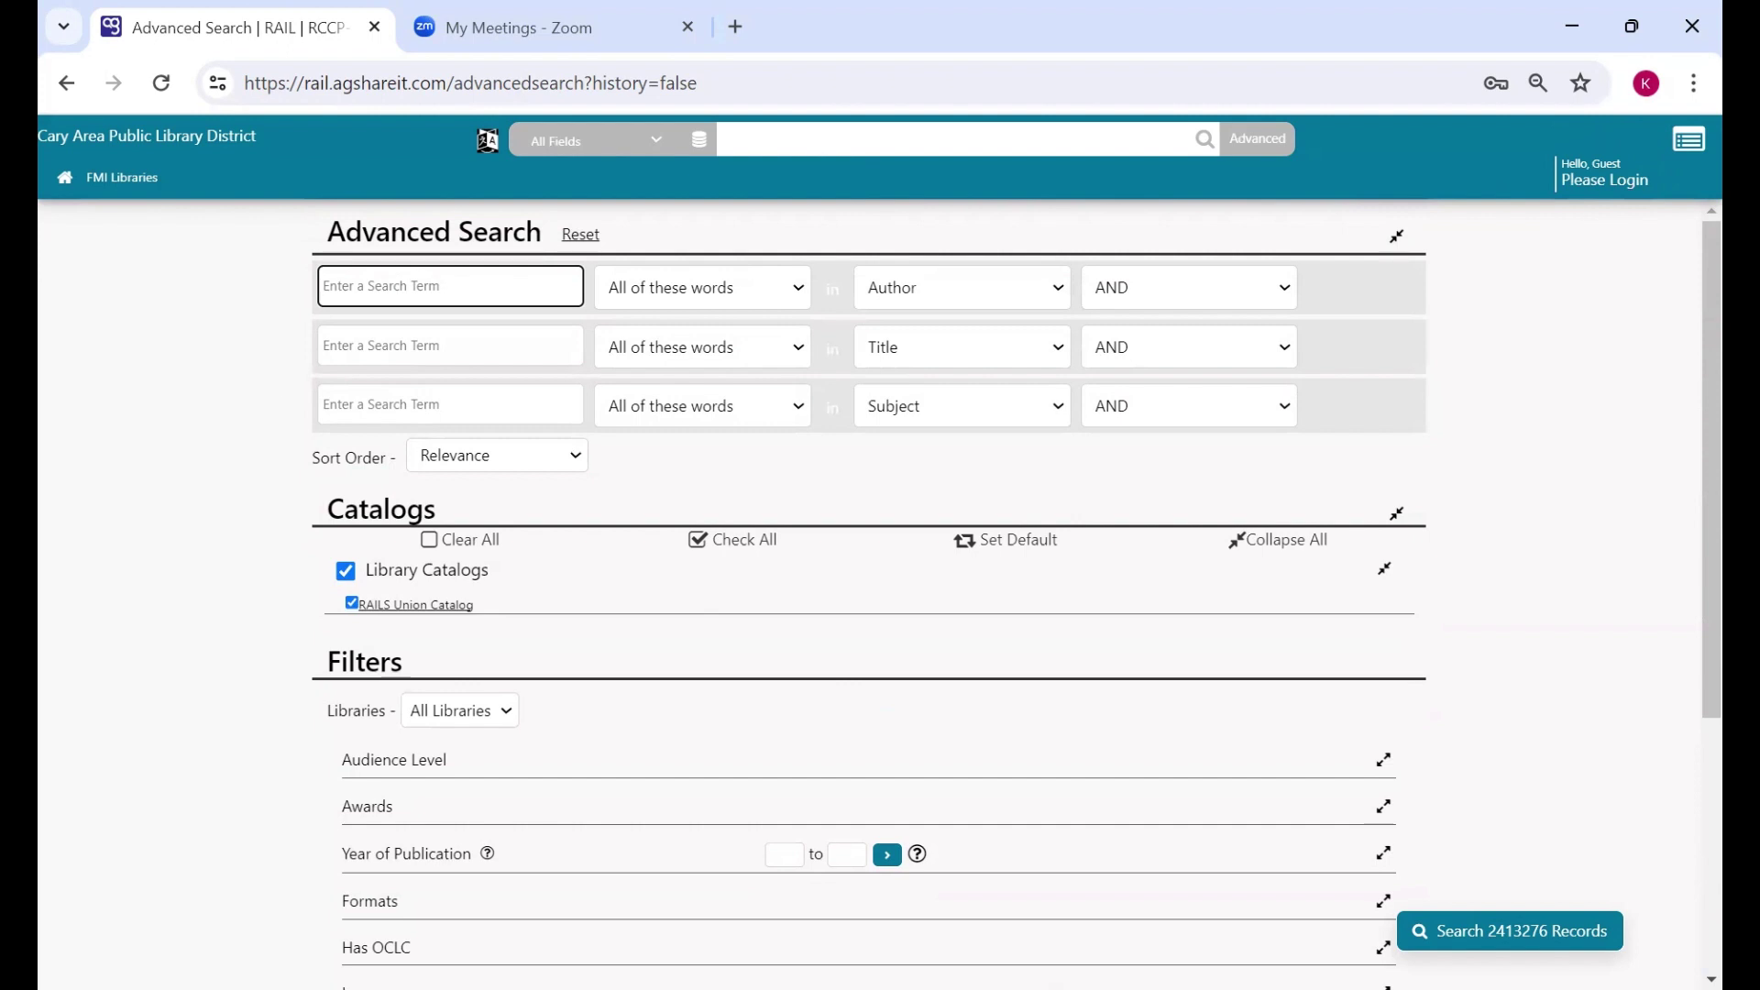
- Search all fields for 'Pride and prejudice', returning 874 results
{"action": "left_click", "coordinate": [1040, 136]}
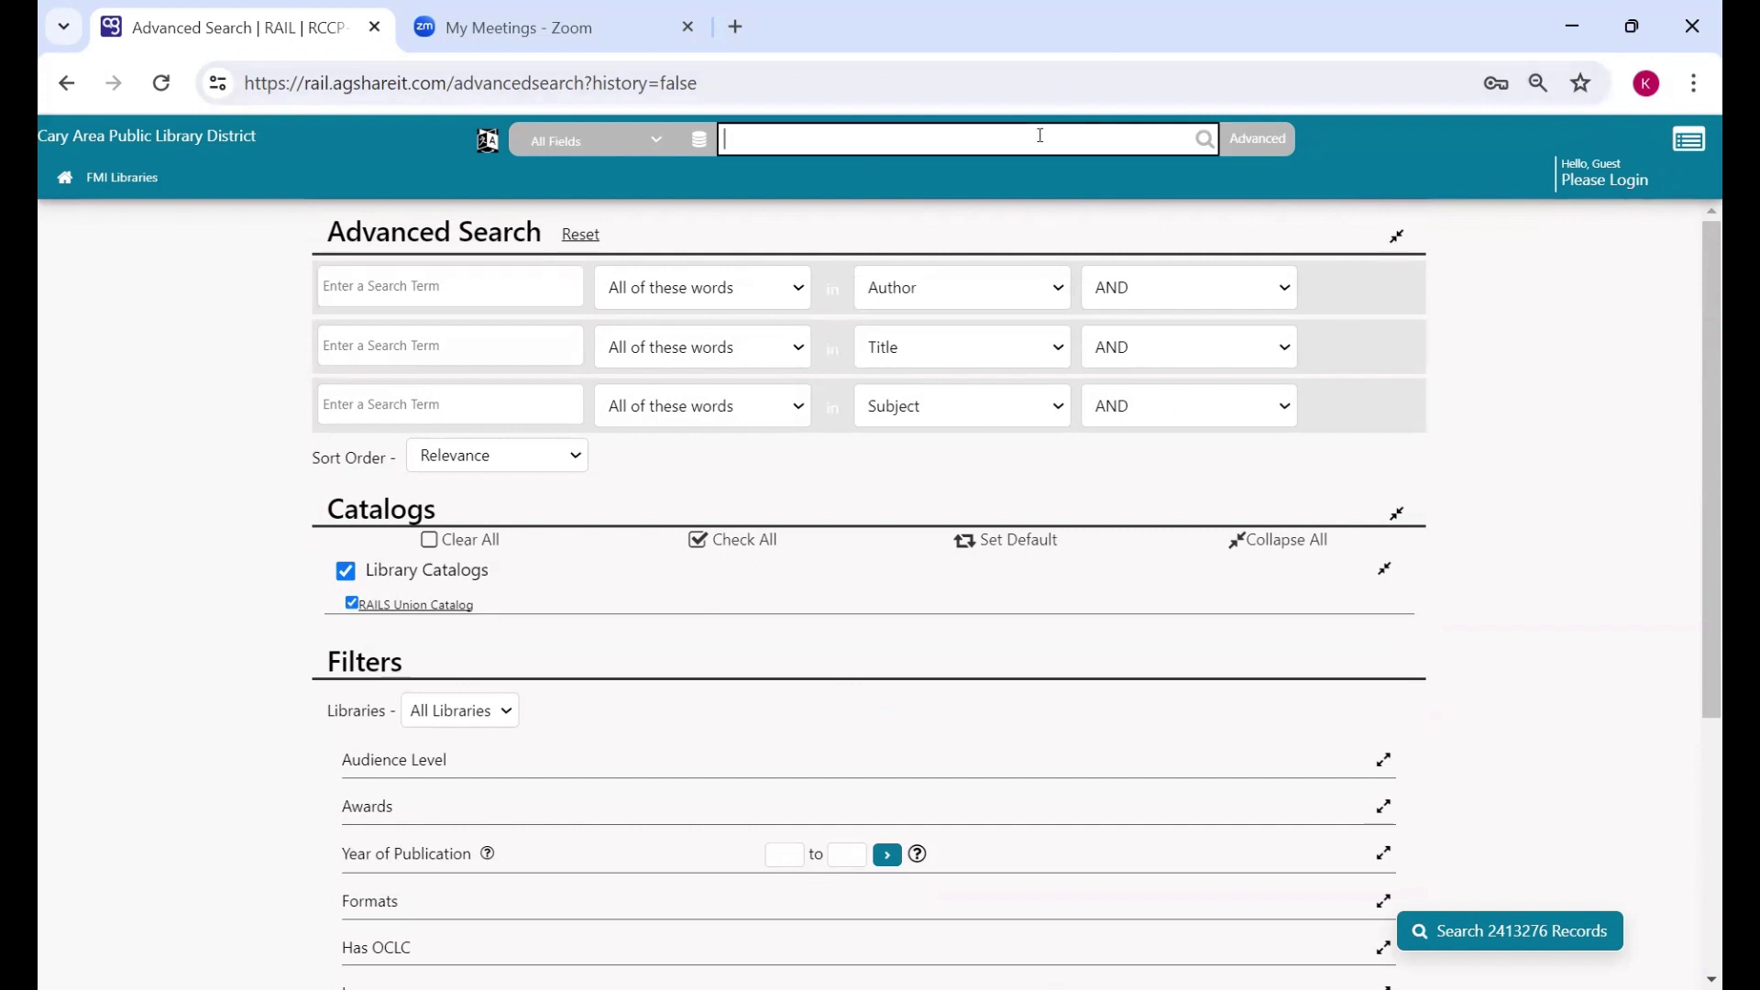
{"action": "type", "text": "Pride and p"}
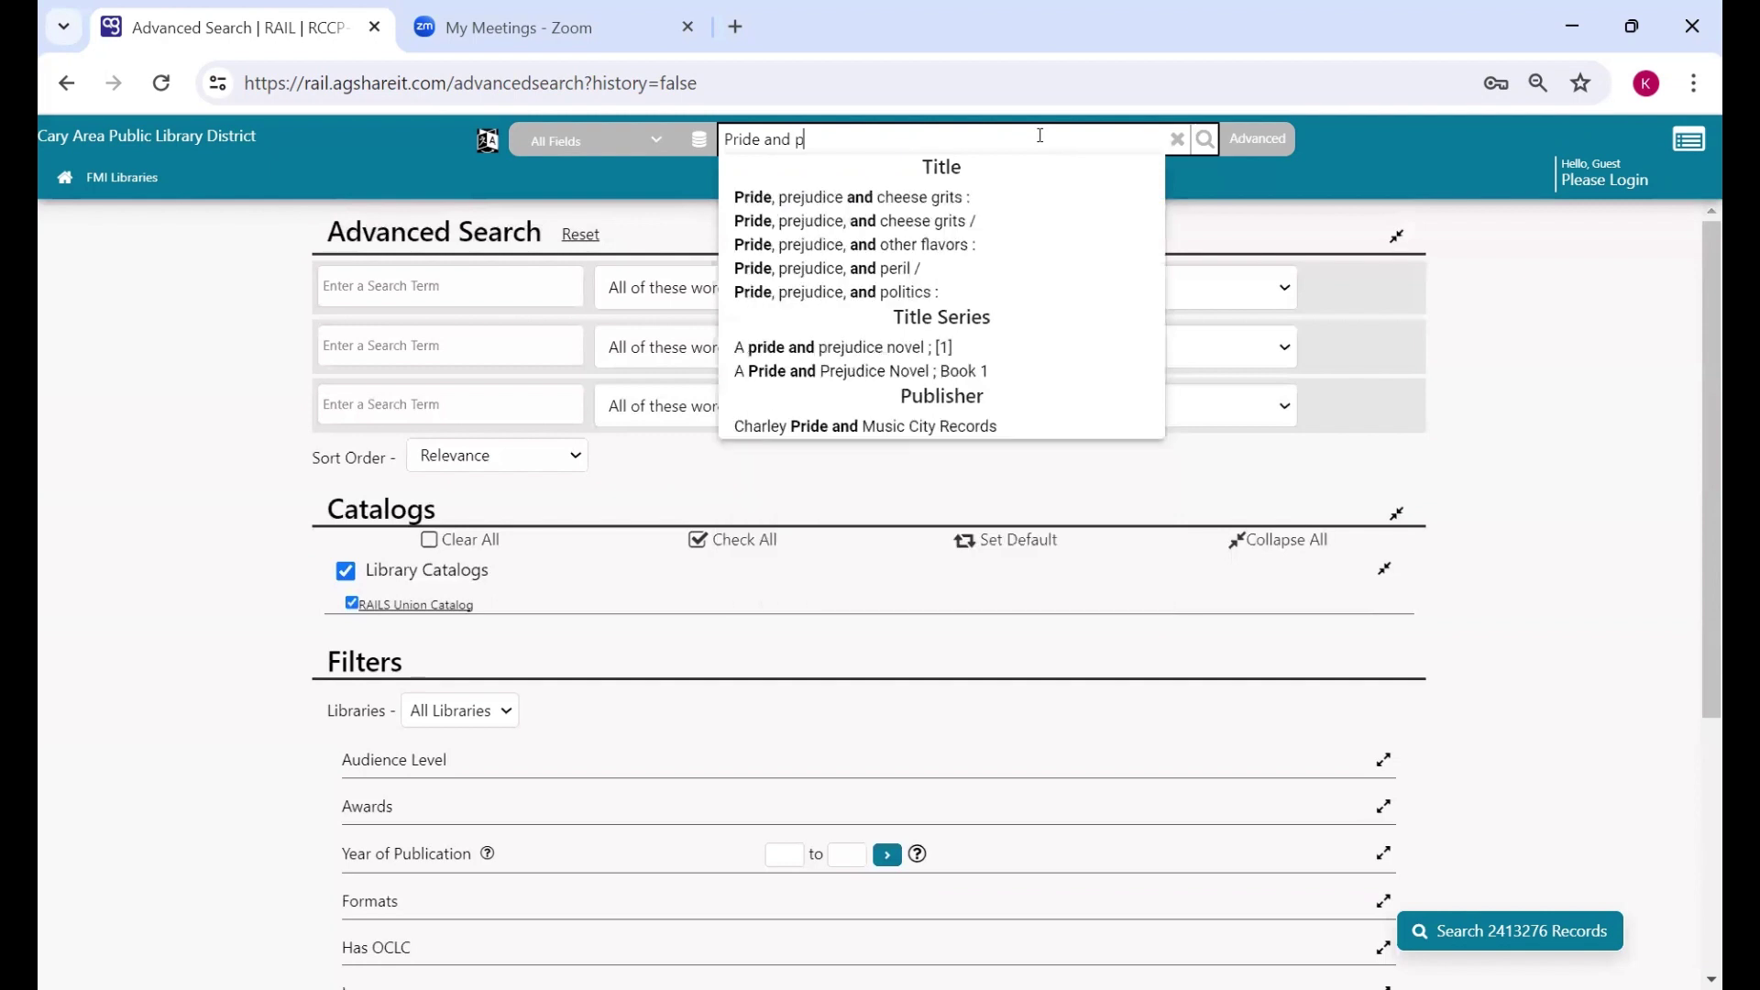
{"action": "type", "text": "rejuc"}
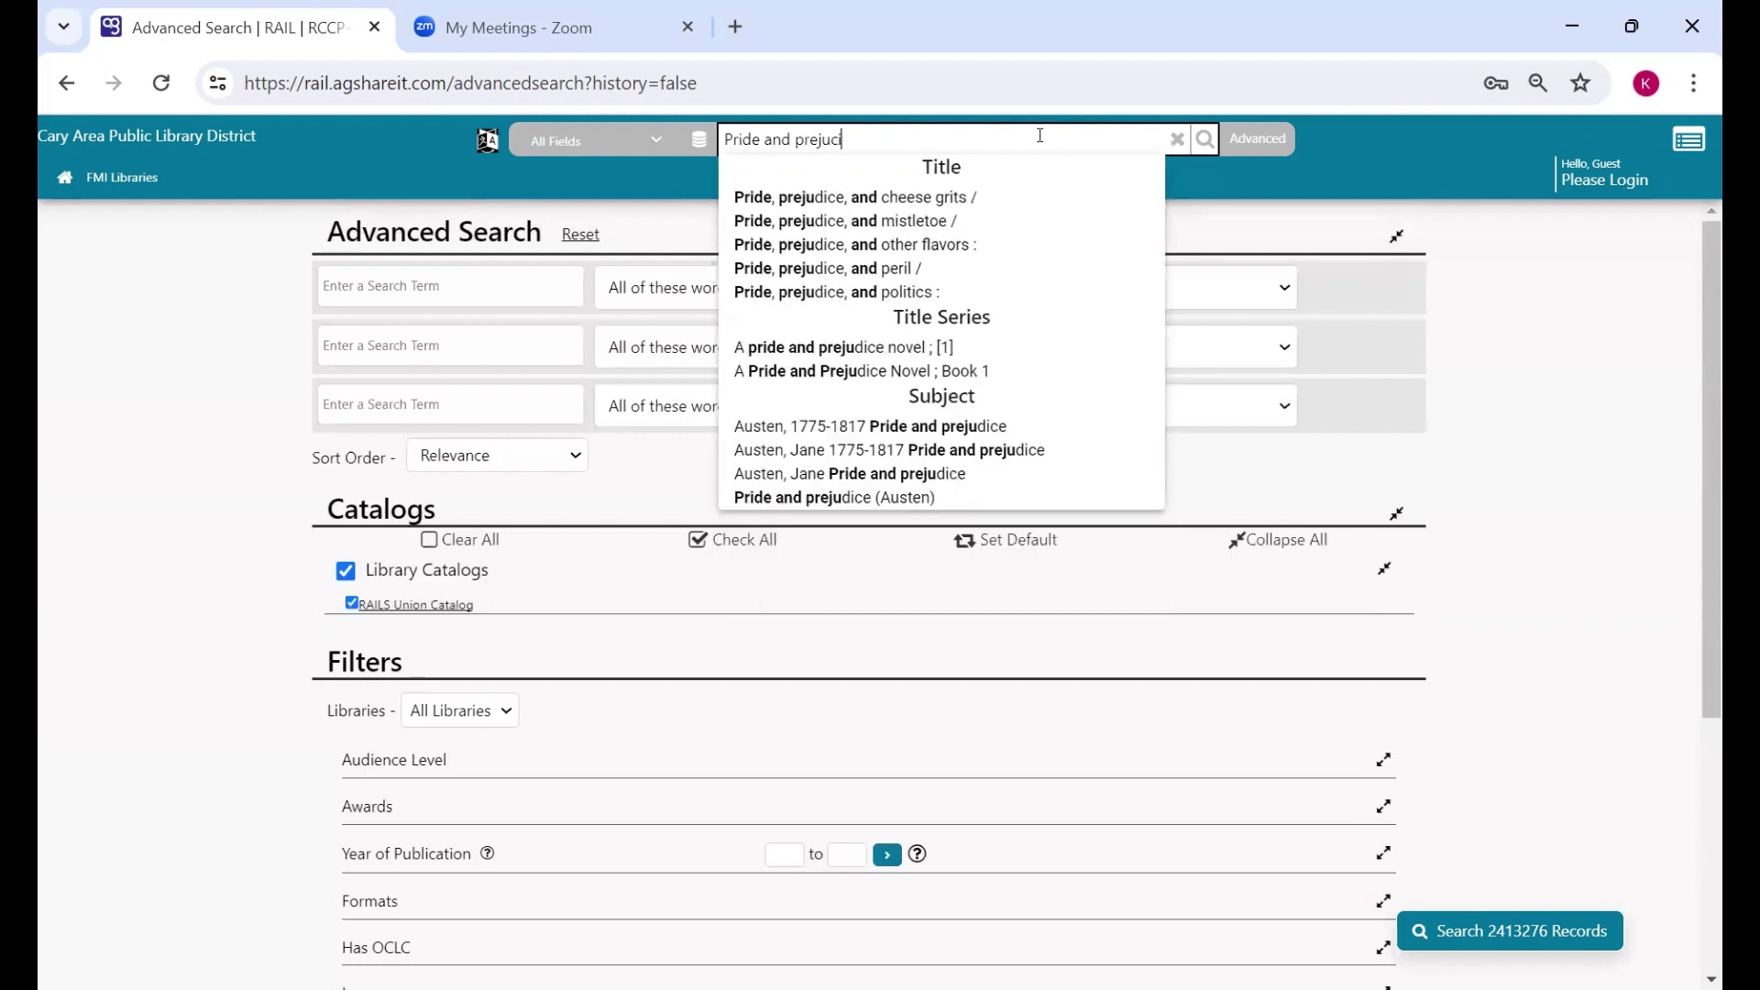
{"action": "key", "text": "BackSpace"}
{"action": "type", "text": "dic"}
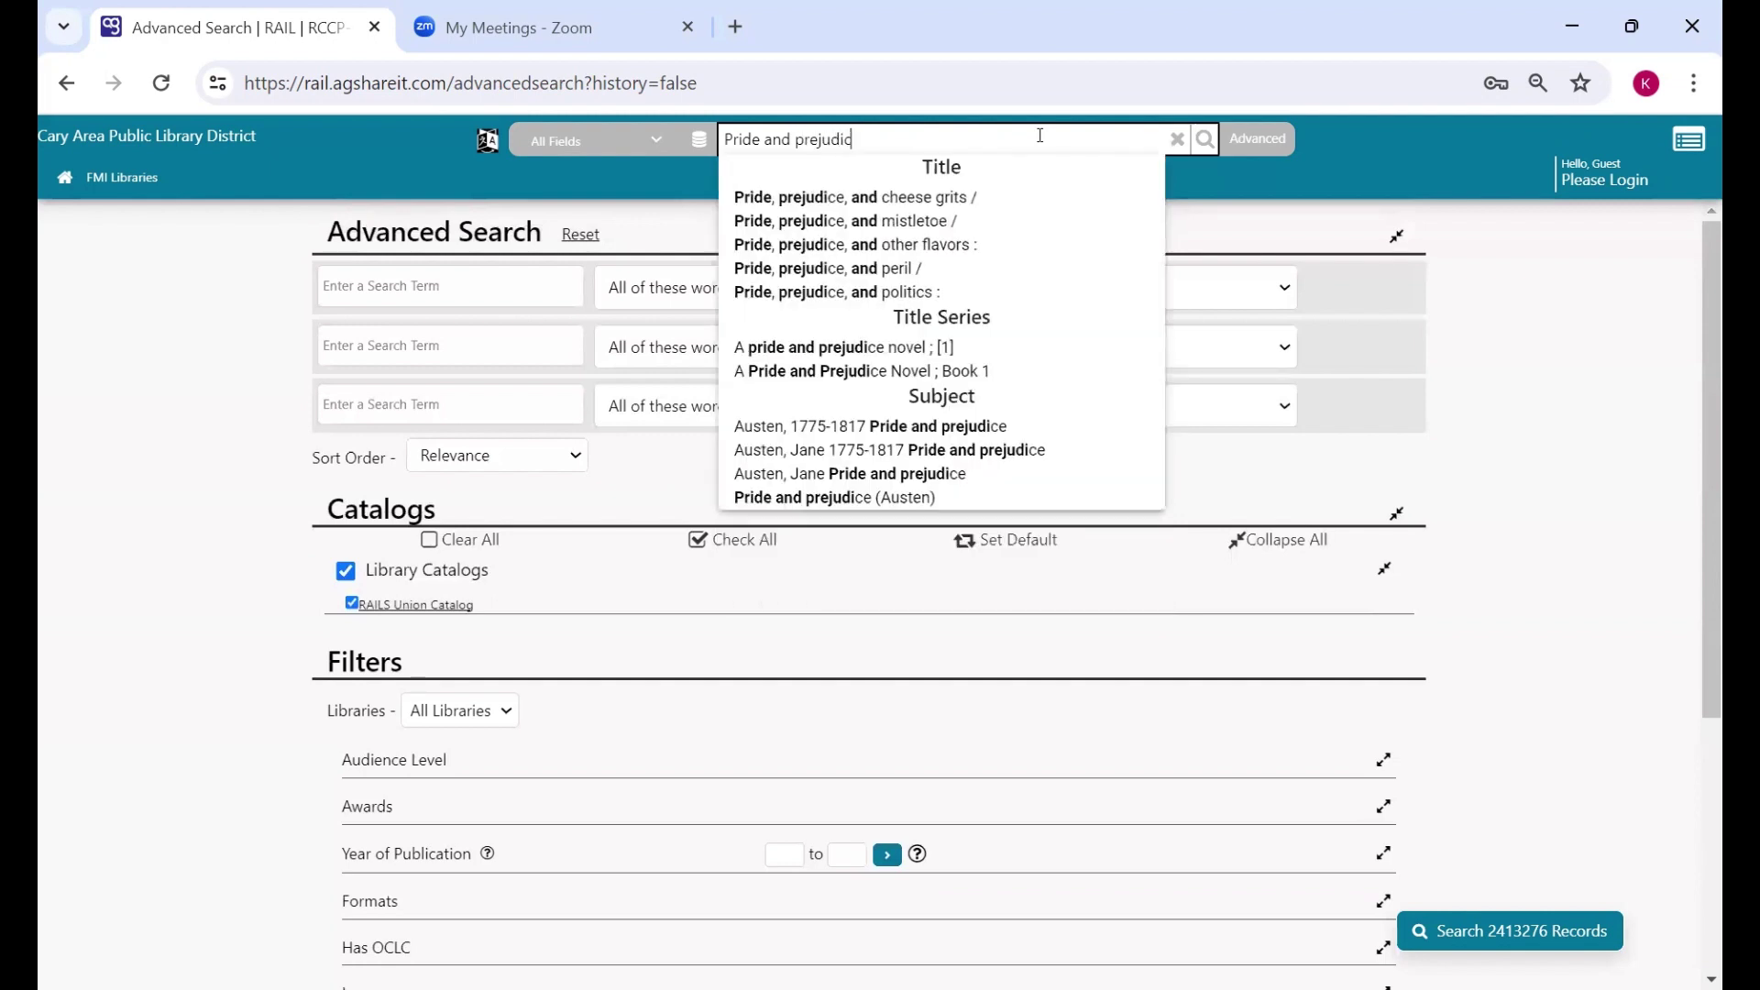
{"action": "type", "text": "e"}
{"action": "key", "text": "Return"}
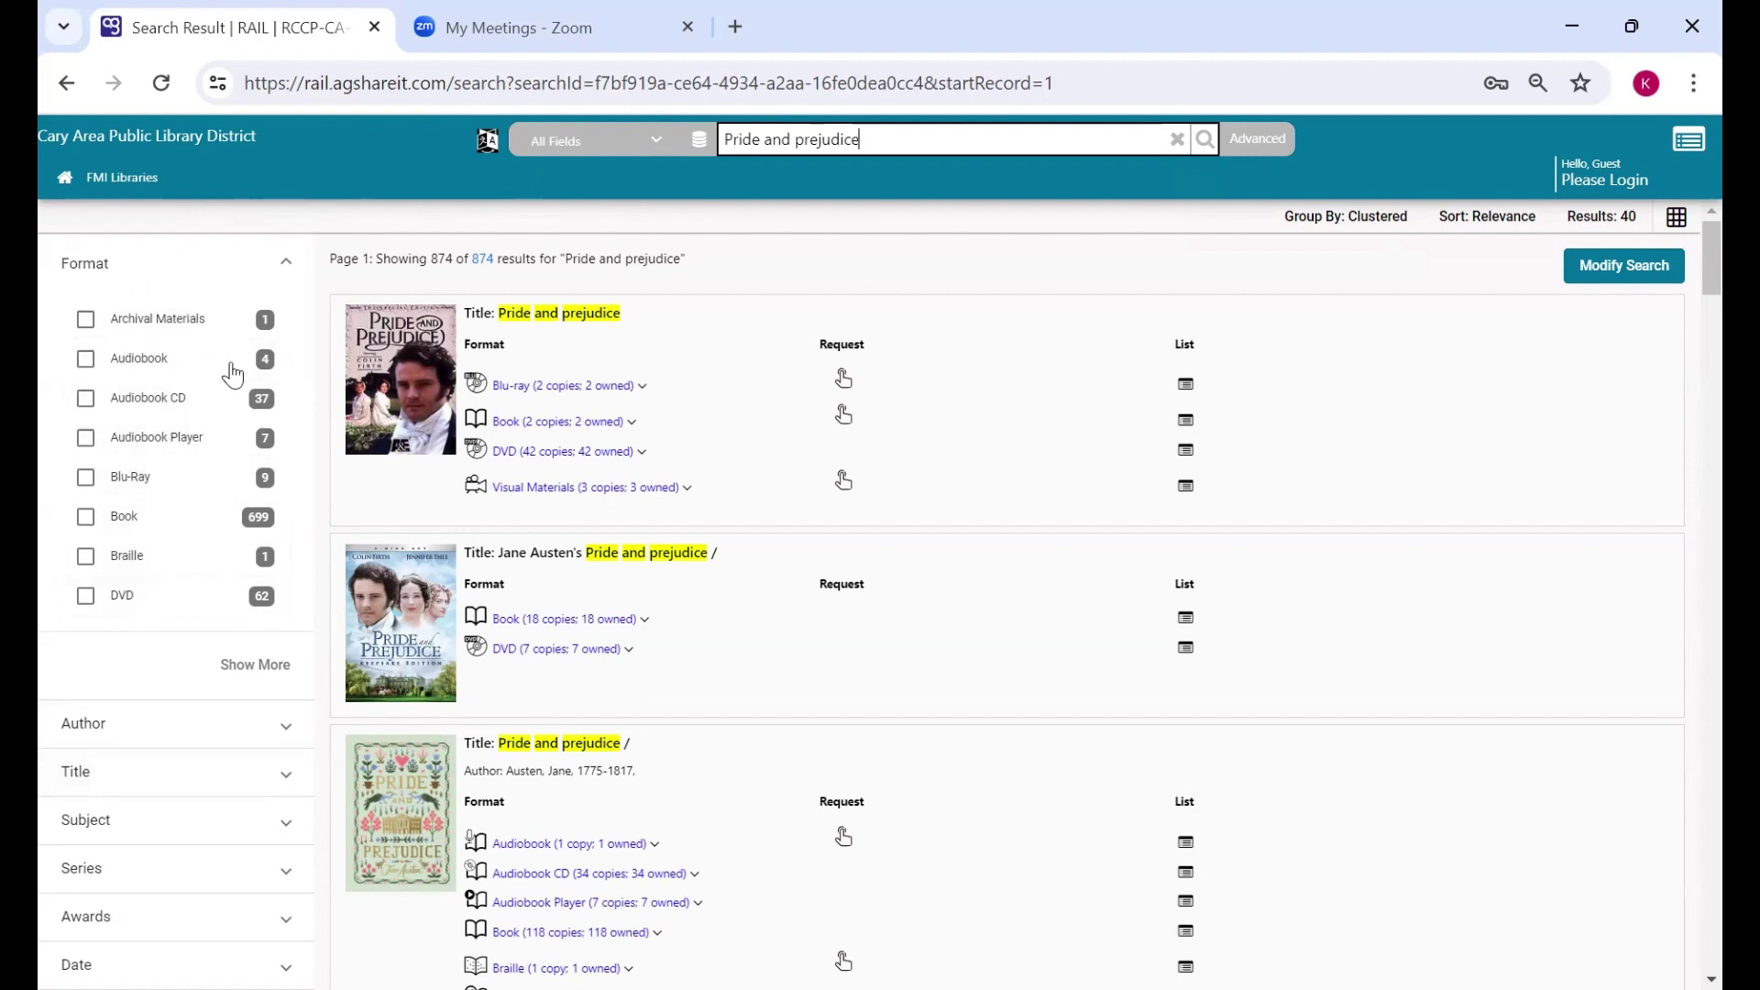
{"action": "scroll", "coordinate": [236, 385], "scroll_direction": "down", "scroll_amount": 4}
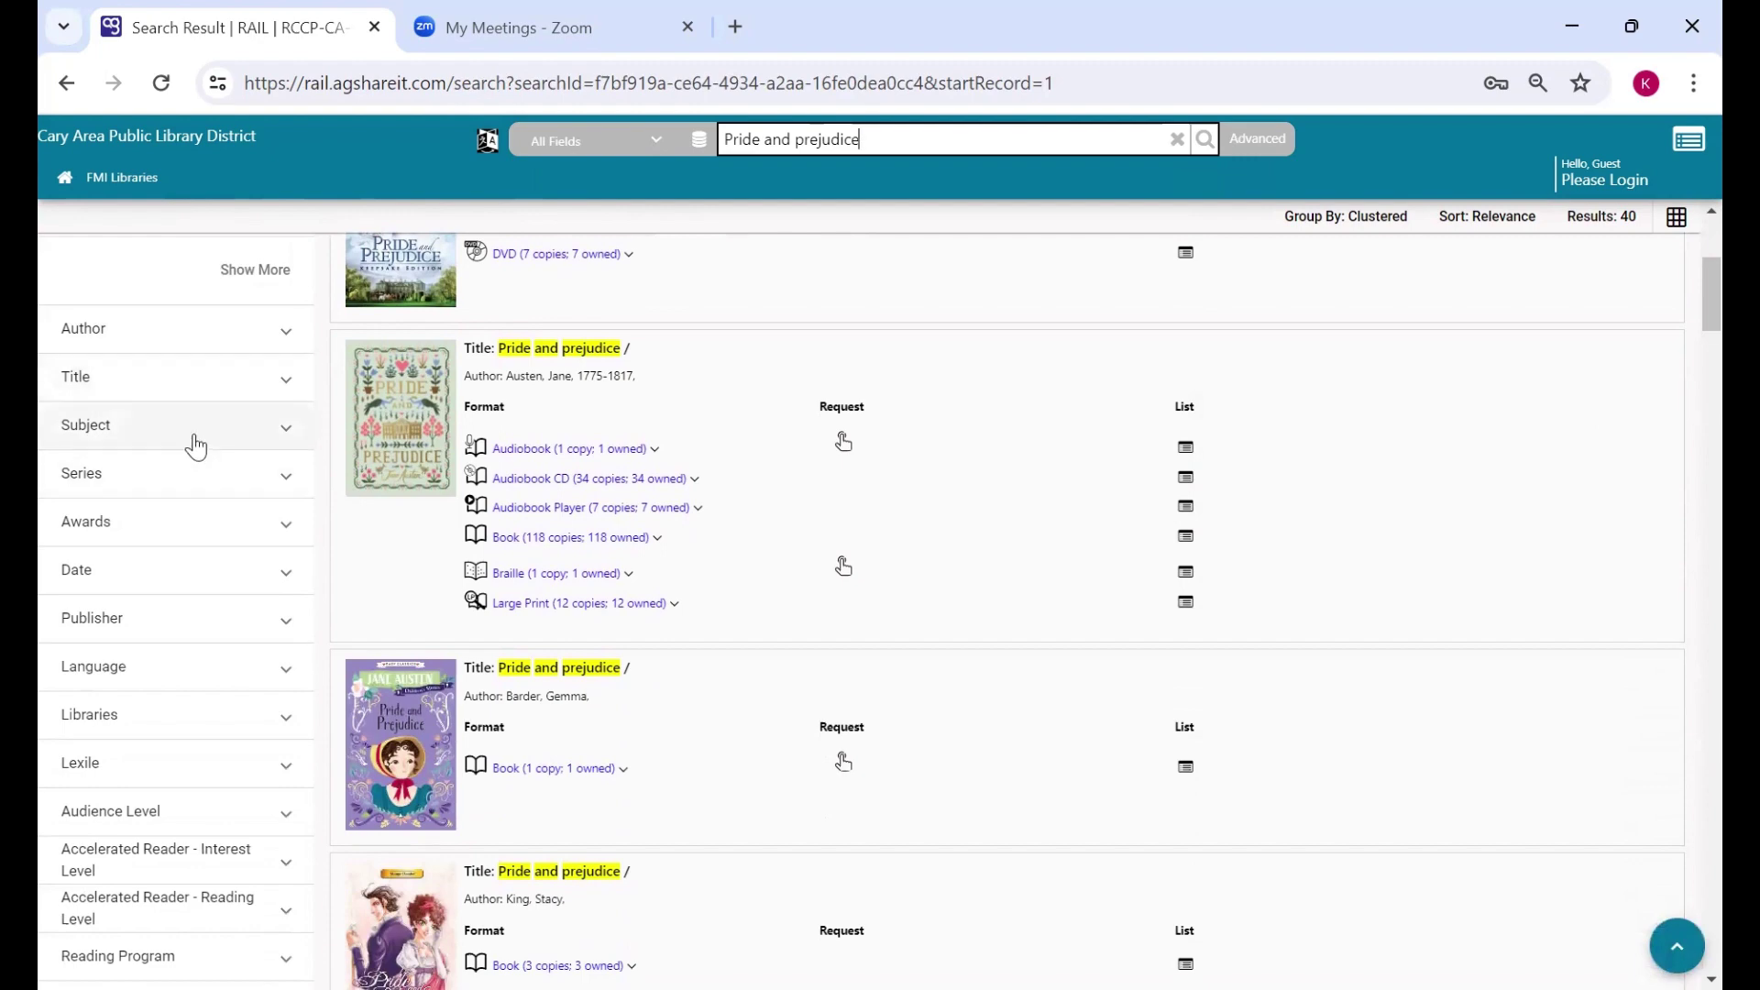
{"action": "scroll", "coordinate": [263, 615], "scroll_direction": "down", "scroll_amount": 3}
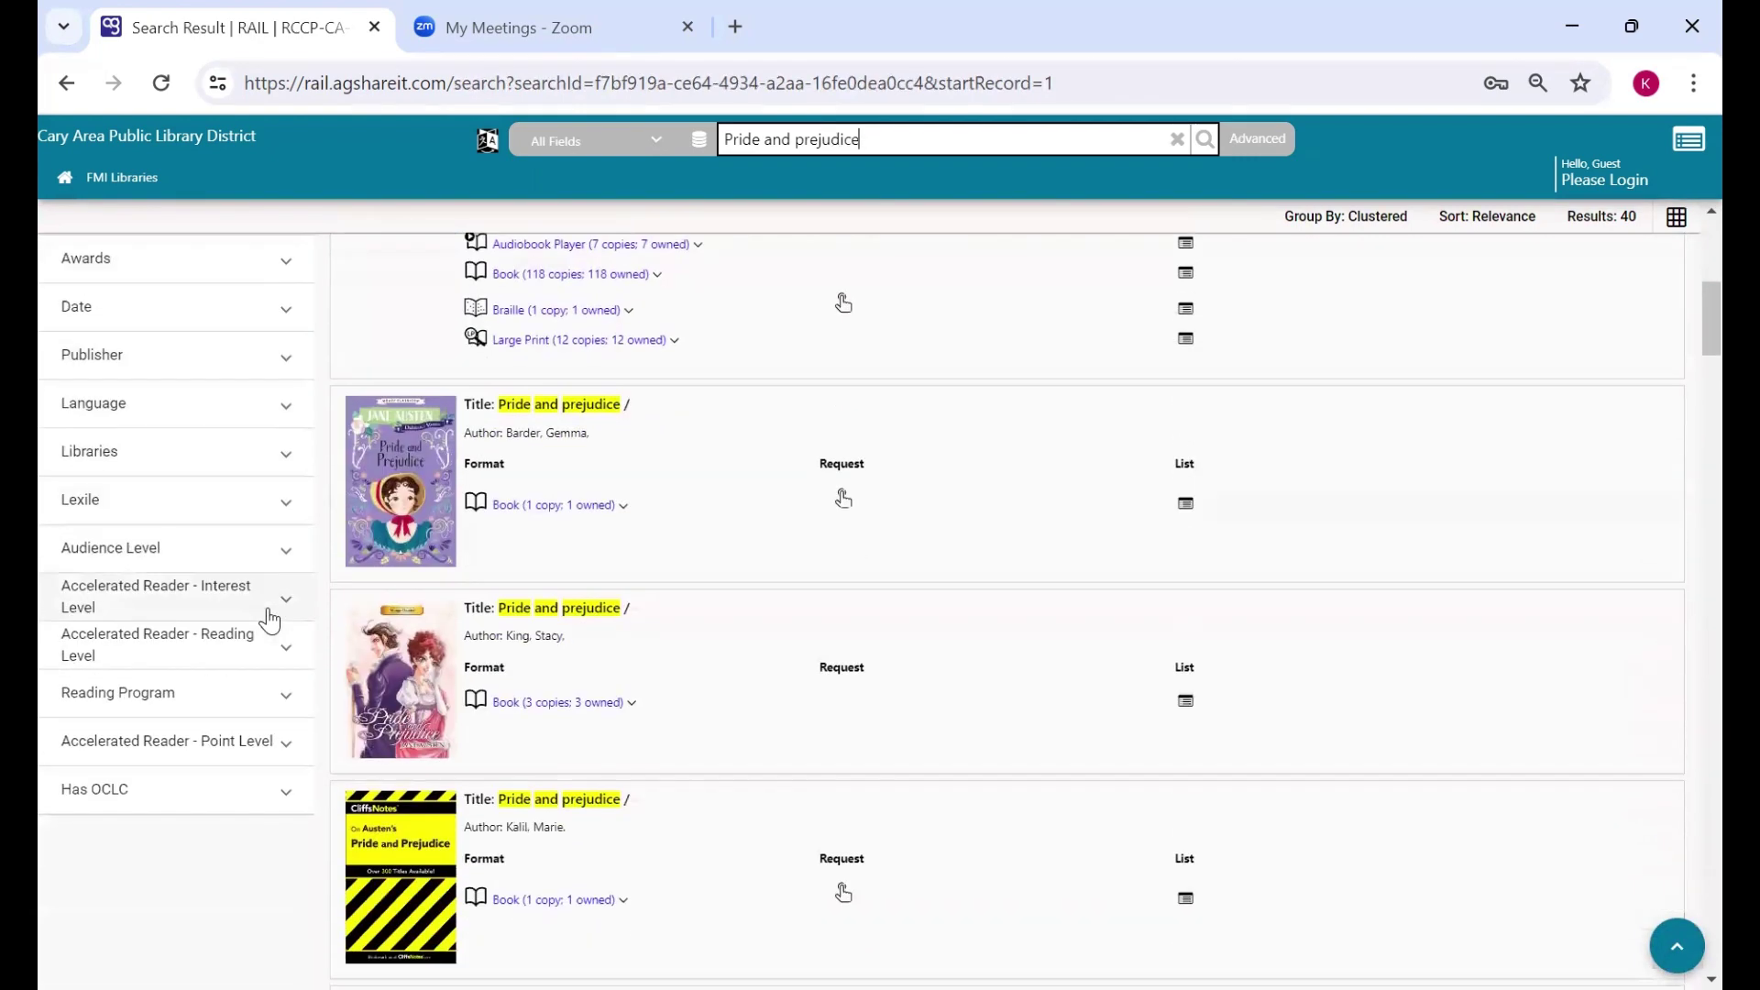
{"action": "scroll", "coordinate": [268, 621], "scroll_direction": "down", "scroll_amount": 3}
{"action": "scroll", "coordinate": [266, 604], "scroll_direction": "up", "scroll_amount": 9}
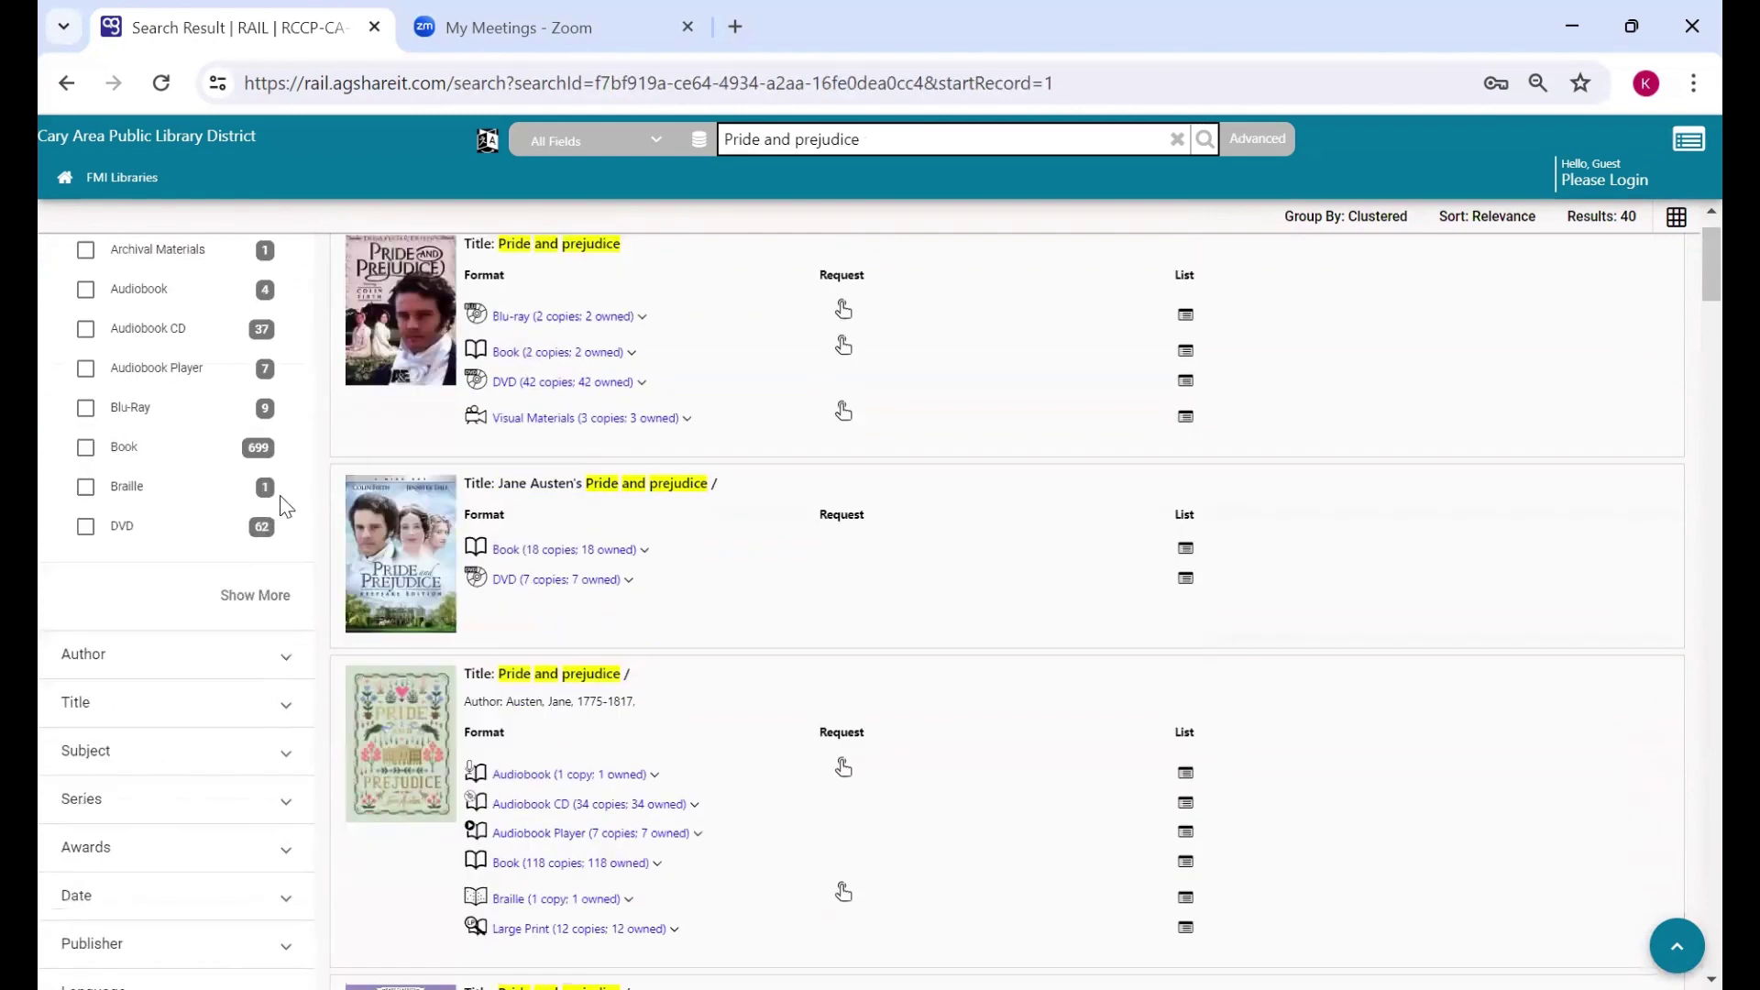
{"action": "scroll", "coordinate": [286, 506], "scroll_direction": "up", "scroll_amount": 1}
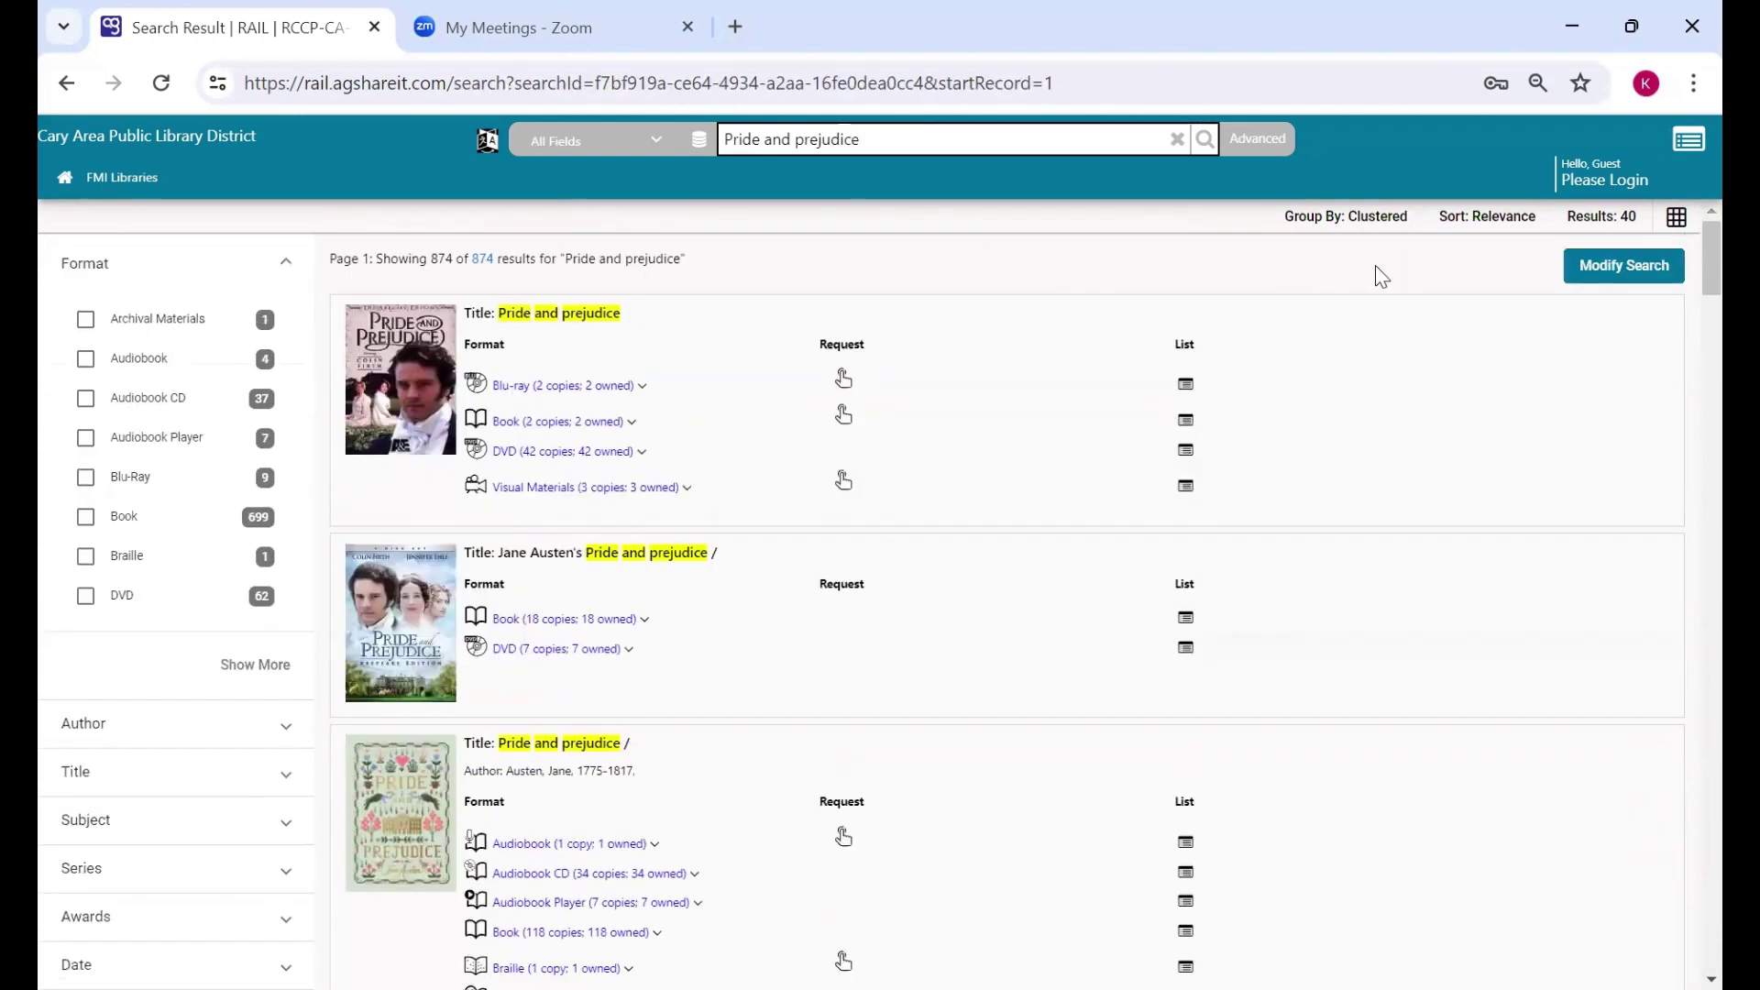
{"action": "left_click", "coordinate": [1351, 220]}
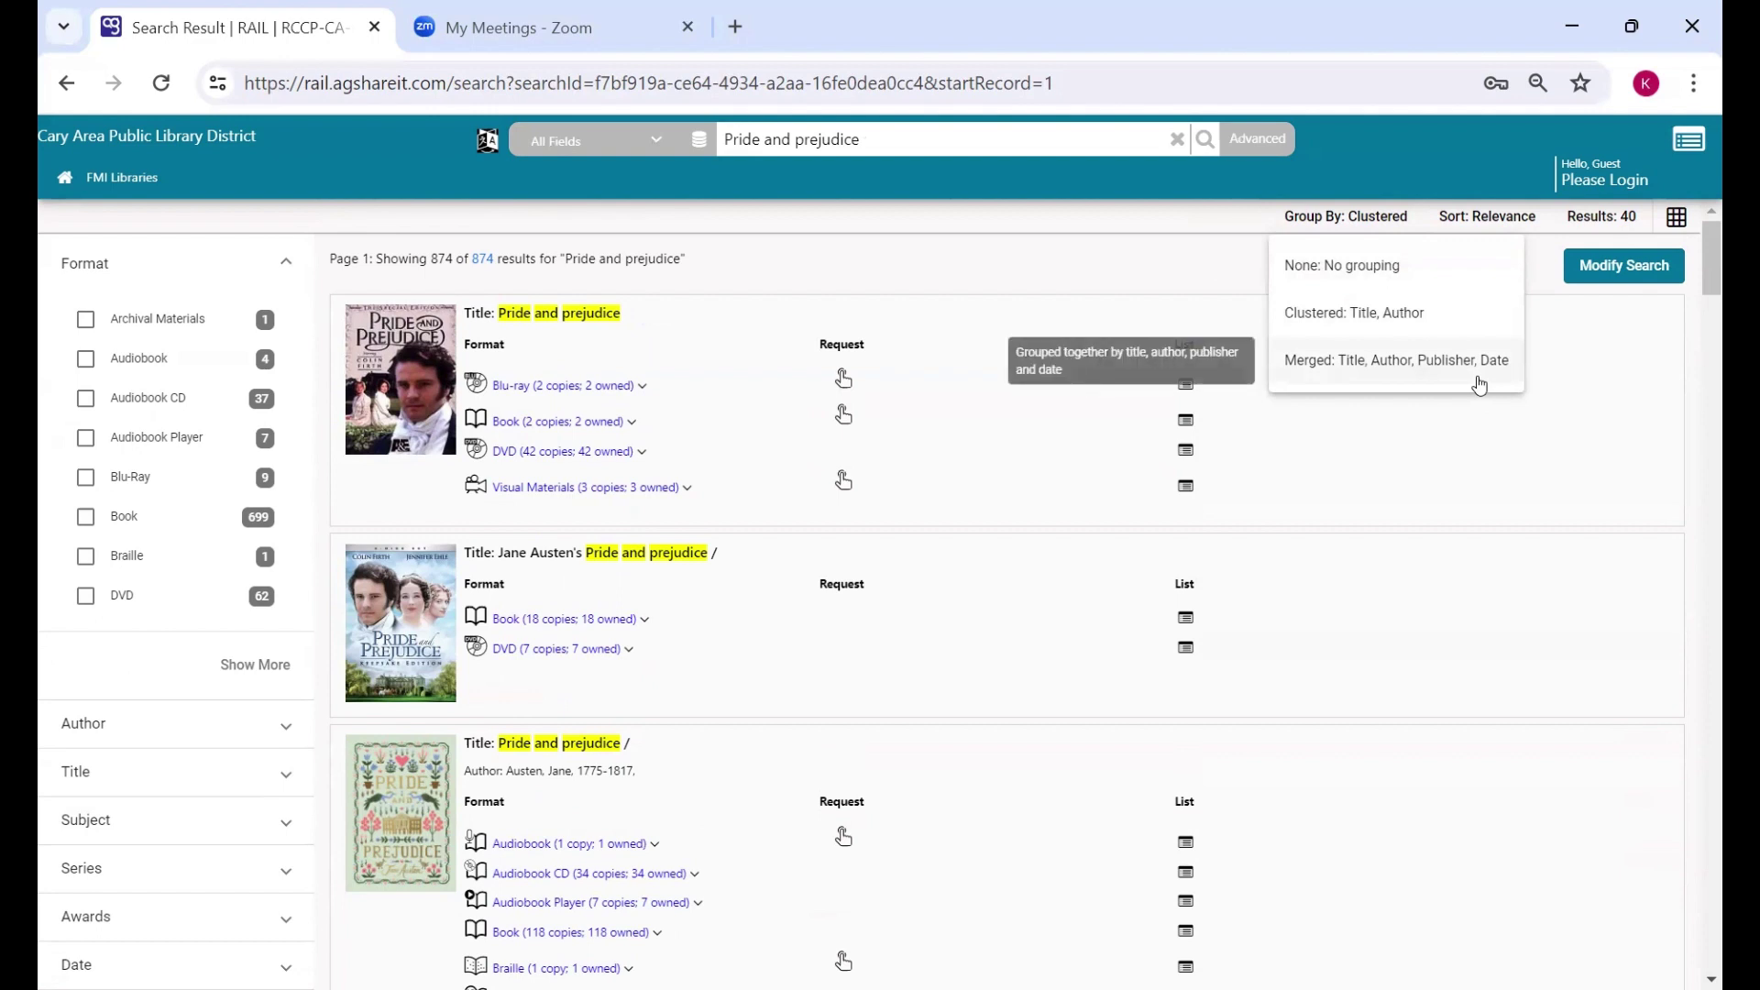
{"action": "left_click", "coordinate": [1474, 223]}
{"action": "left_click", "coordinate": [1471, 224]}
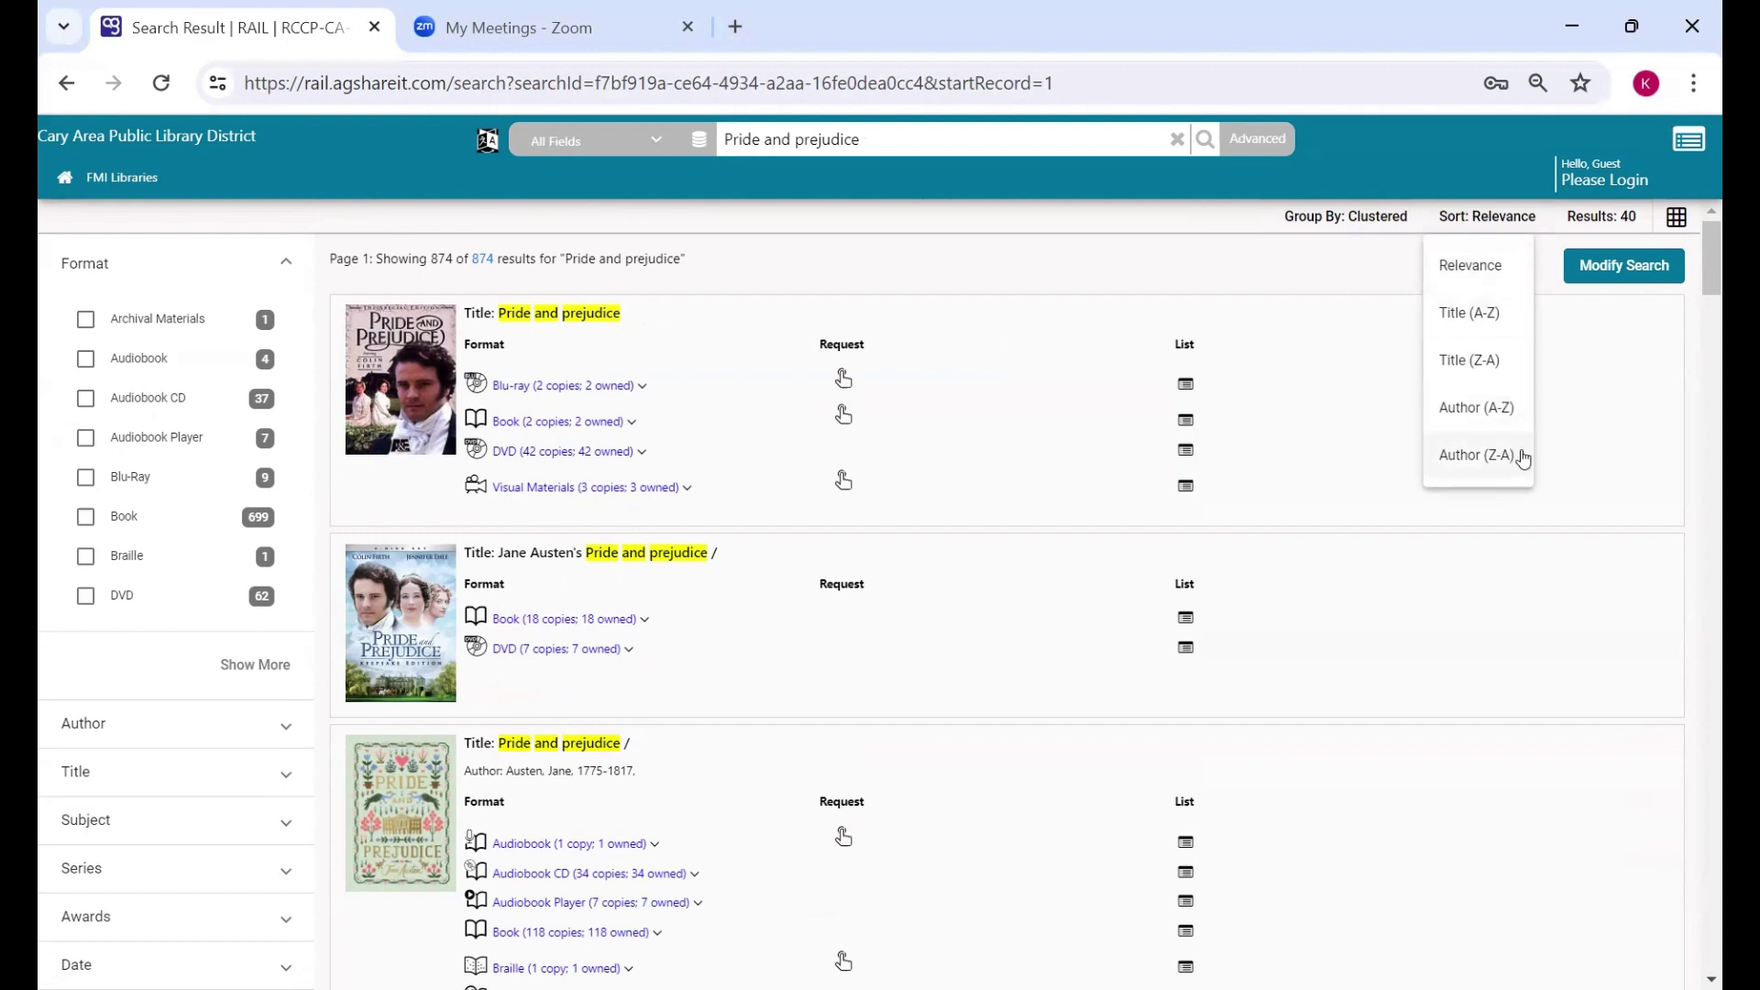
{"action": "left_click", "coordinate": [1625, 220]}
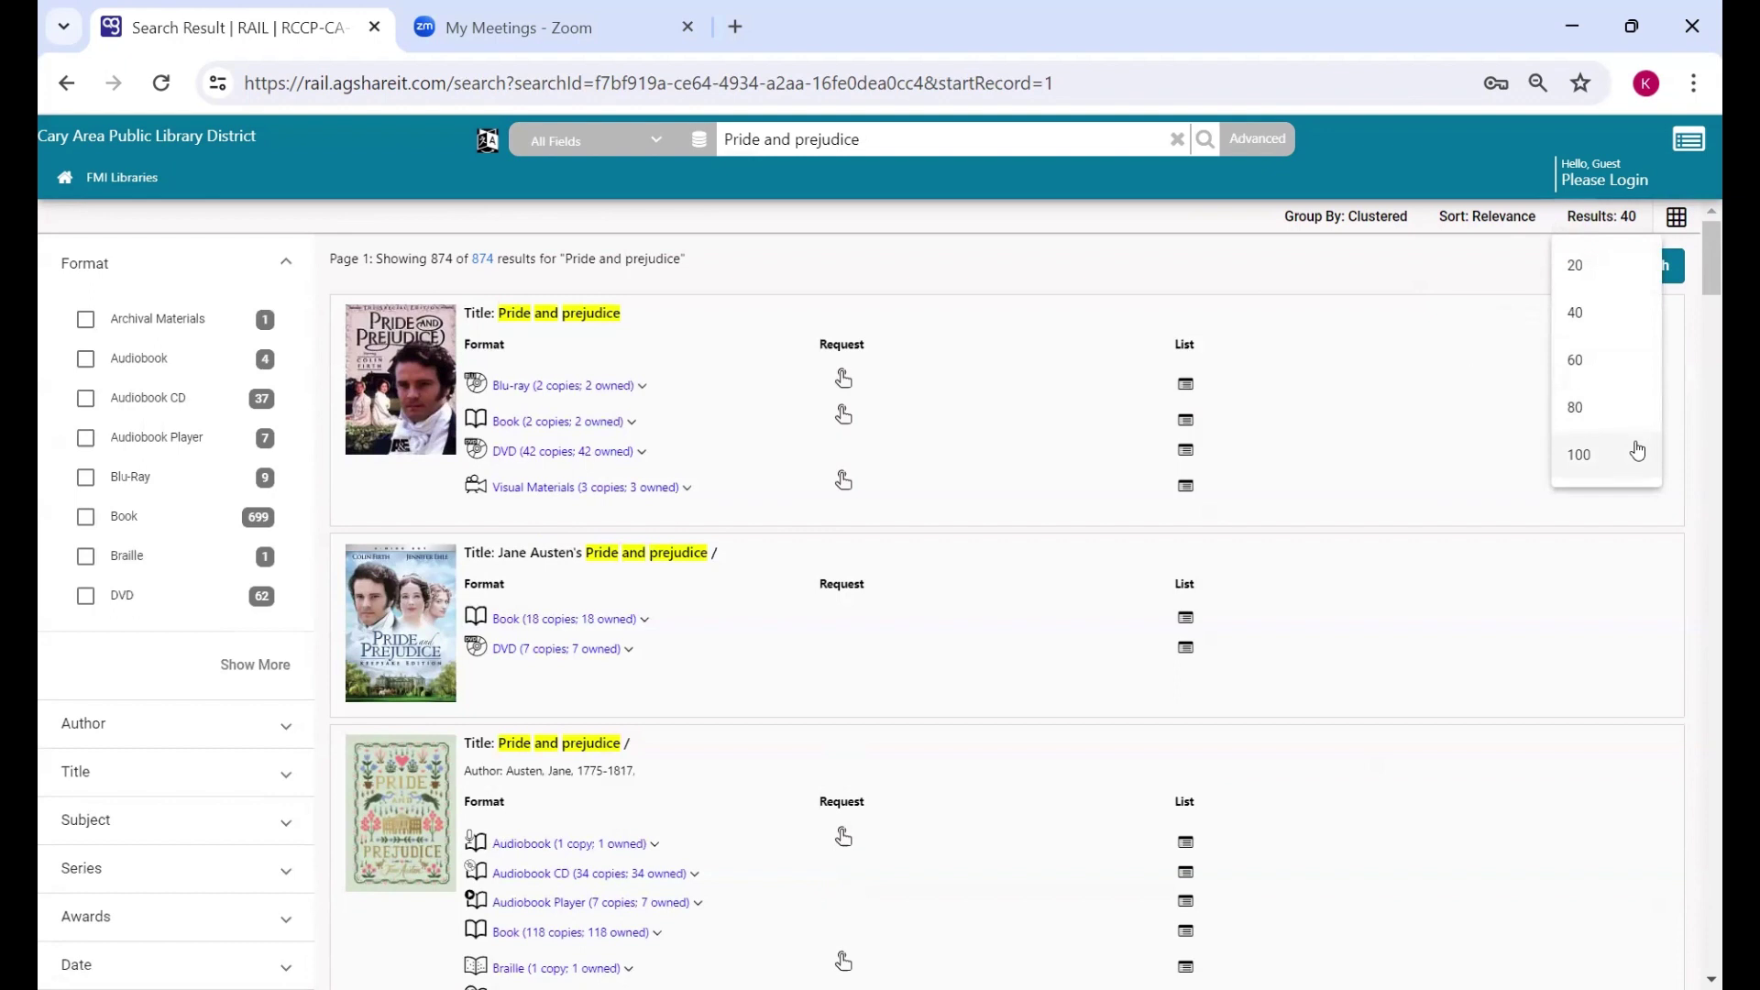
{"action": "left_click", "coordinate": [1628, 222]}
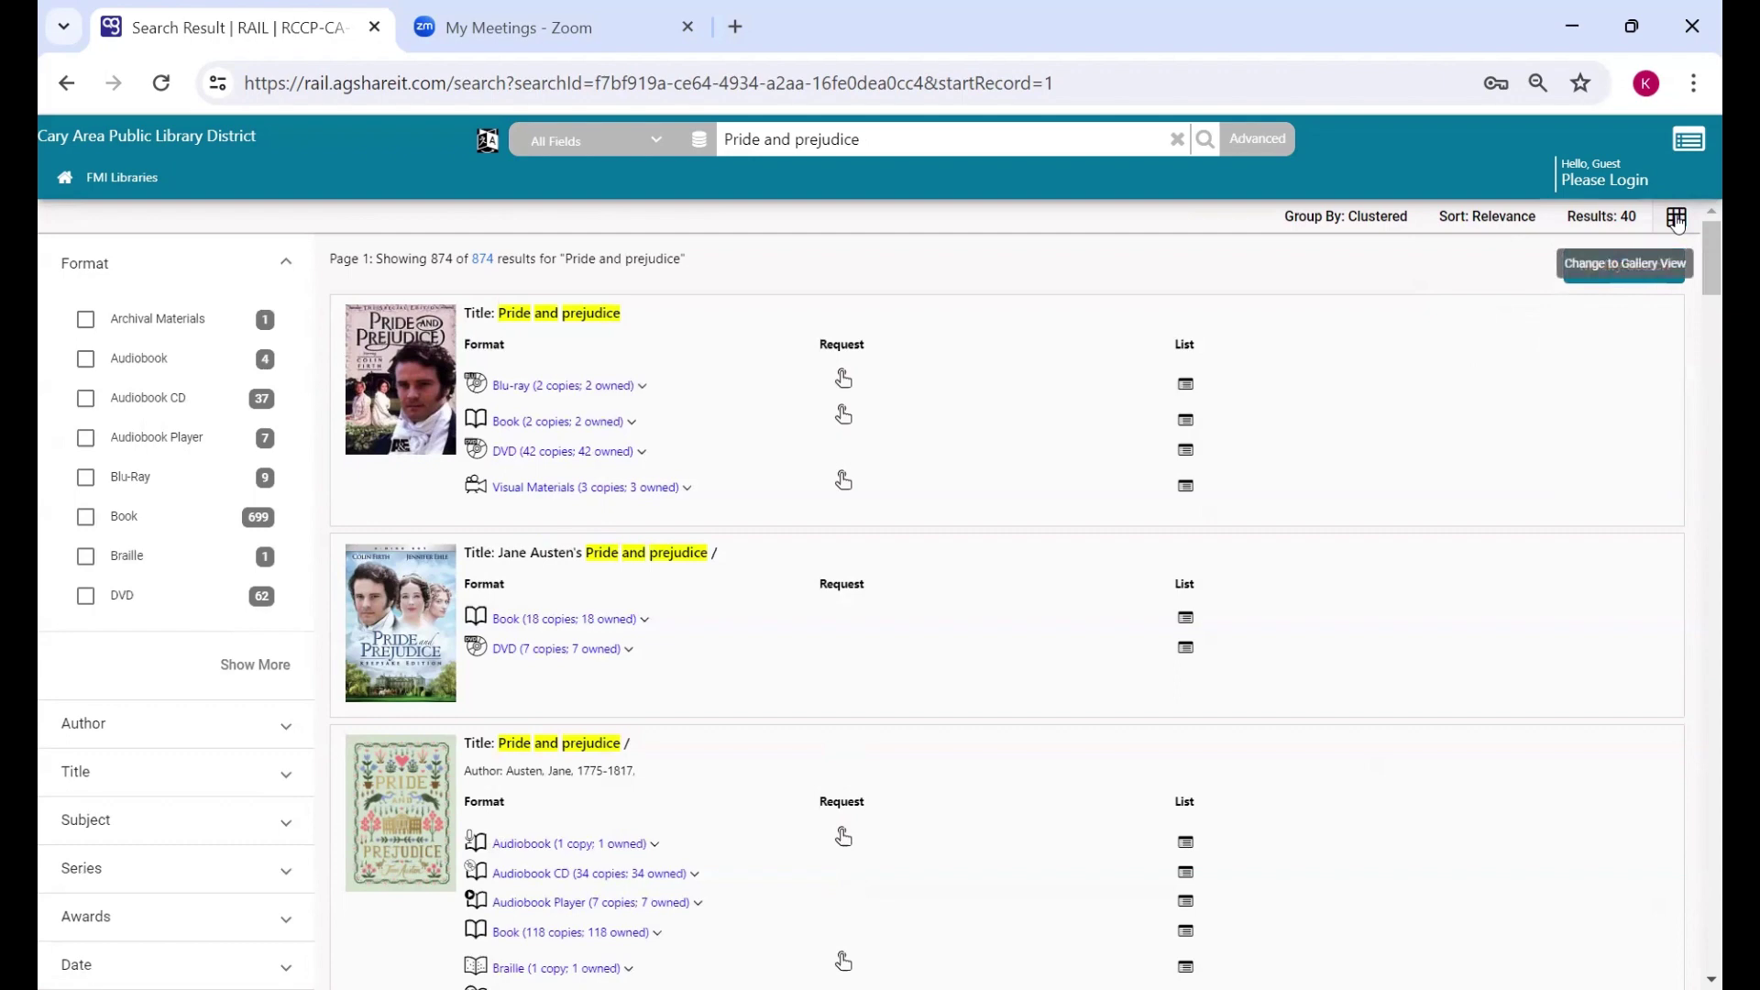
{"action": "scroll", "coordinate": [1280, 397], "scroll_direction": "down", "scroll_amount": 15}
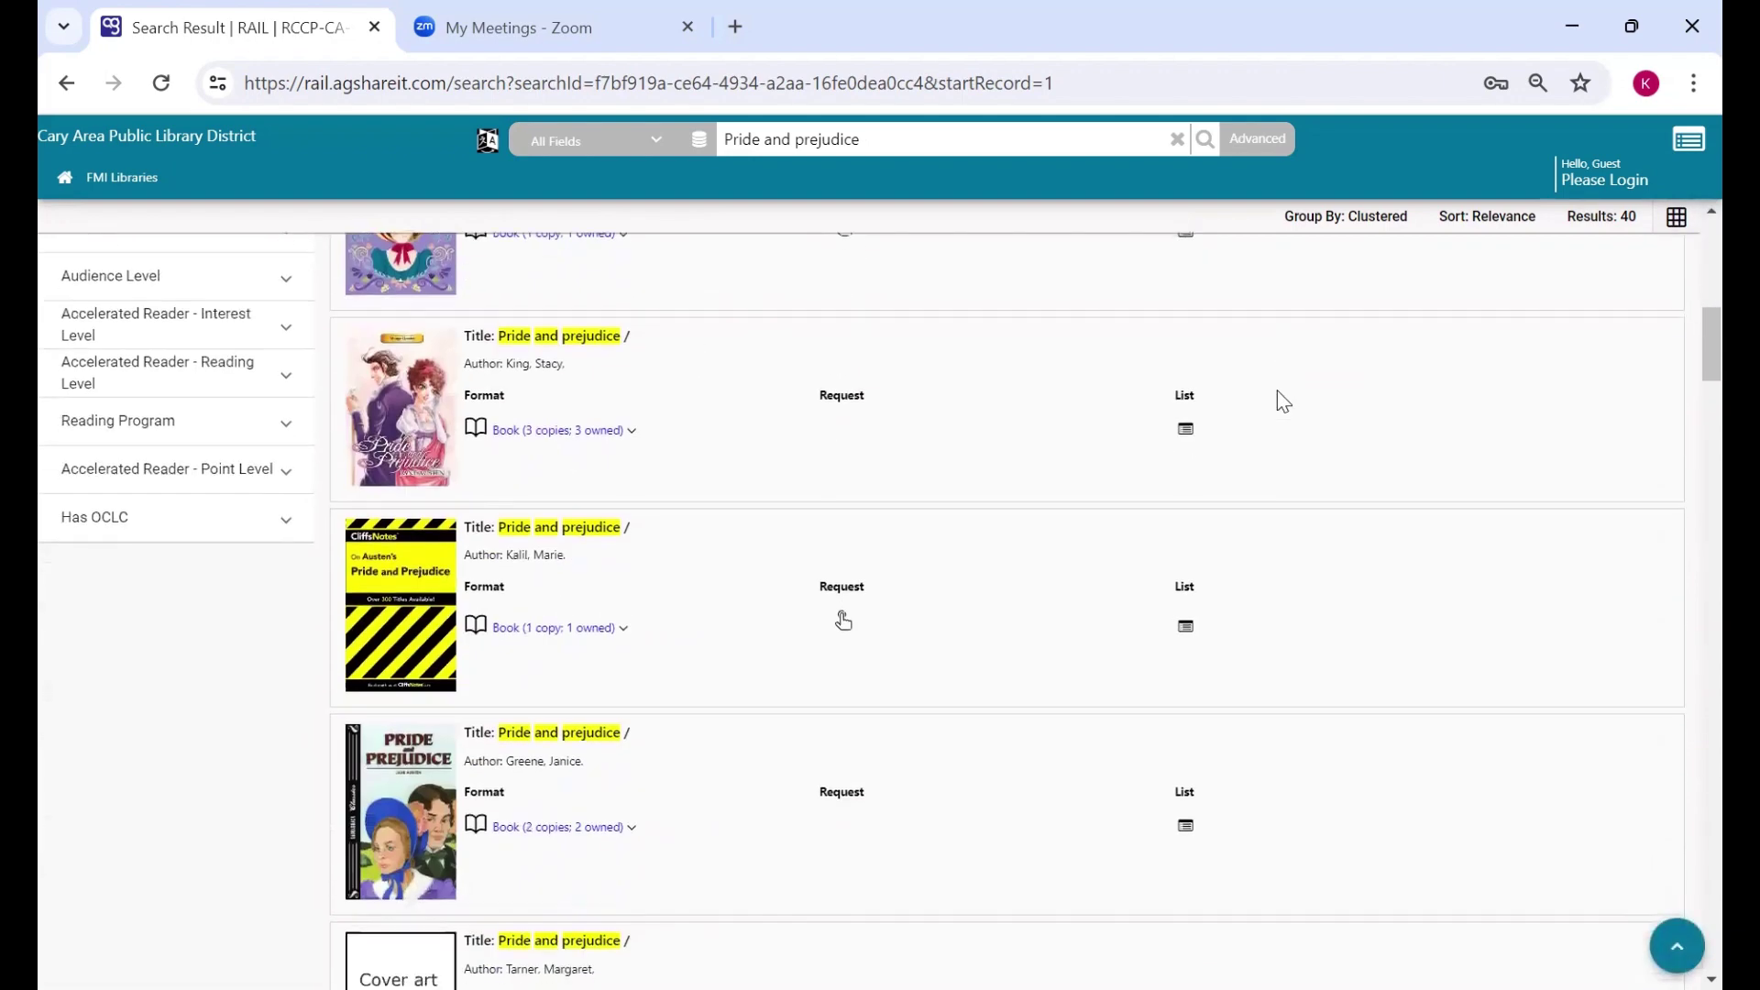
{"action": "scroll", "coordinate": [1281, 392], "scroll_direction": "up", "scroll_amount": 15}
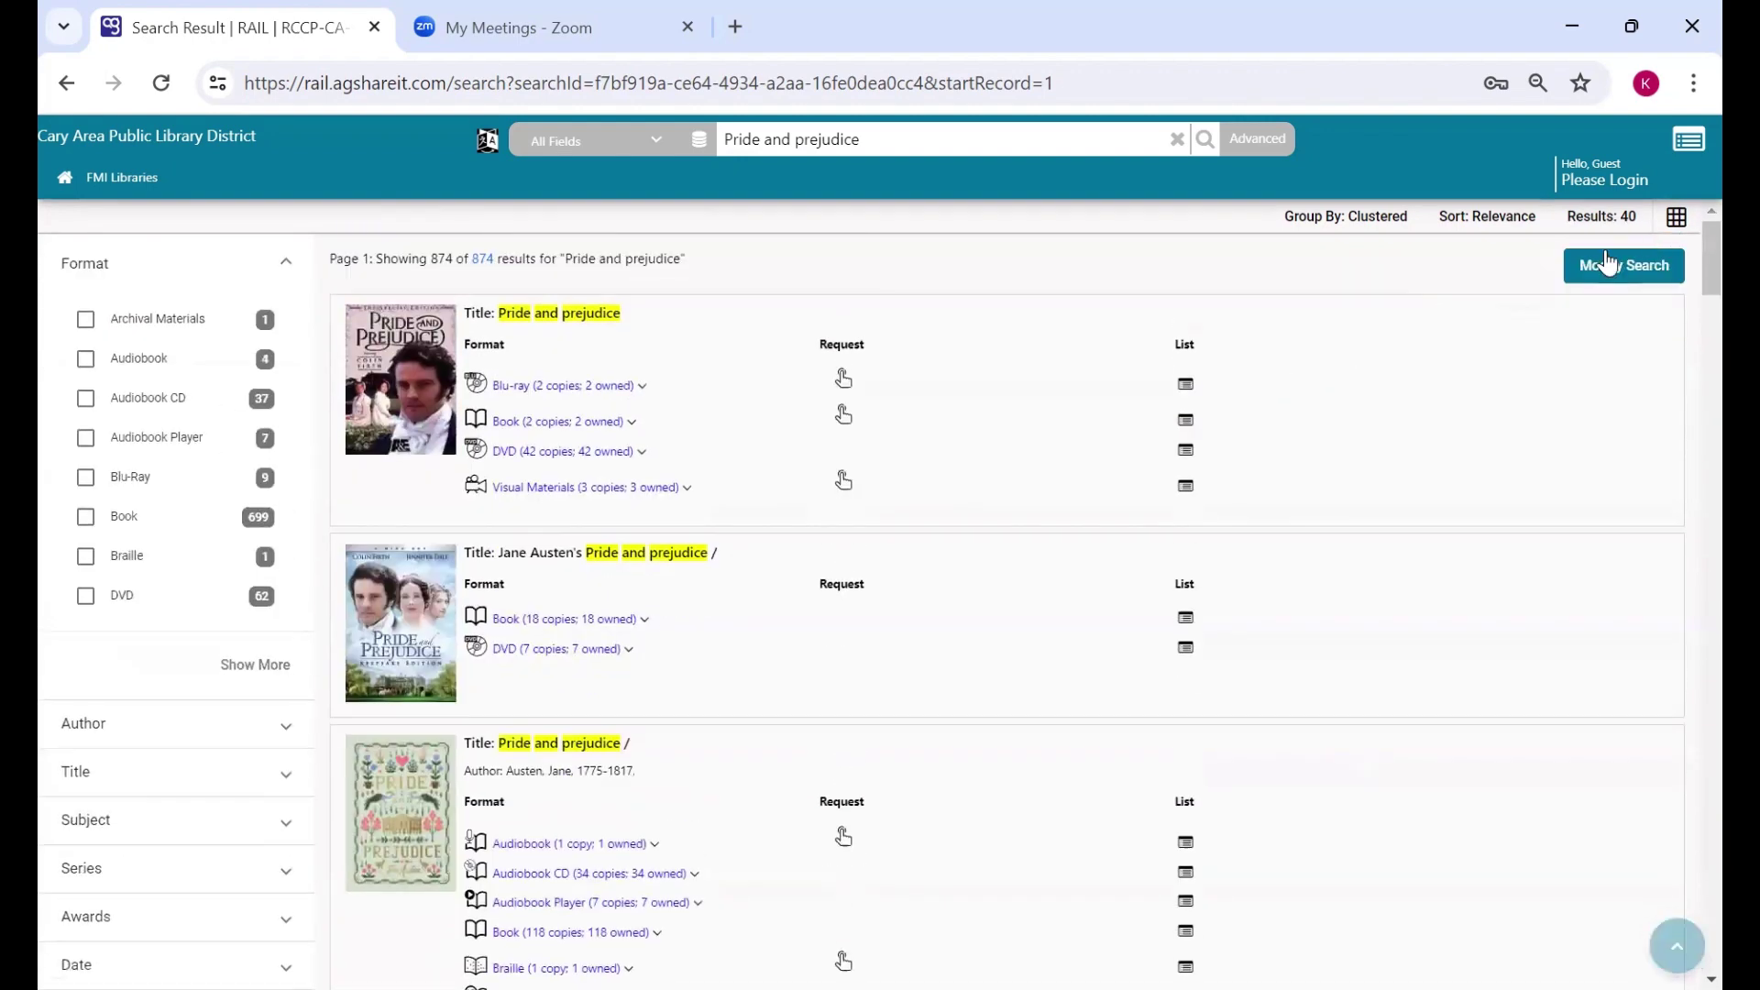
{"action": "left_click", "coordinate": [1676, 218]}
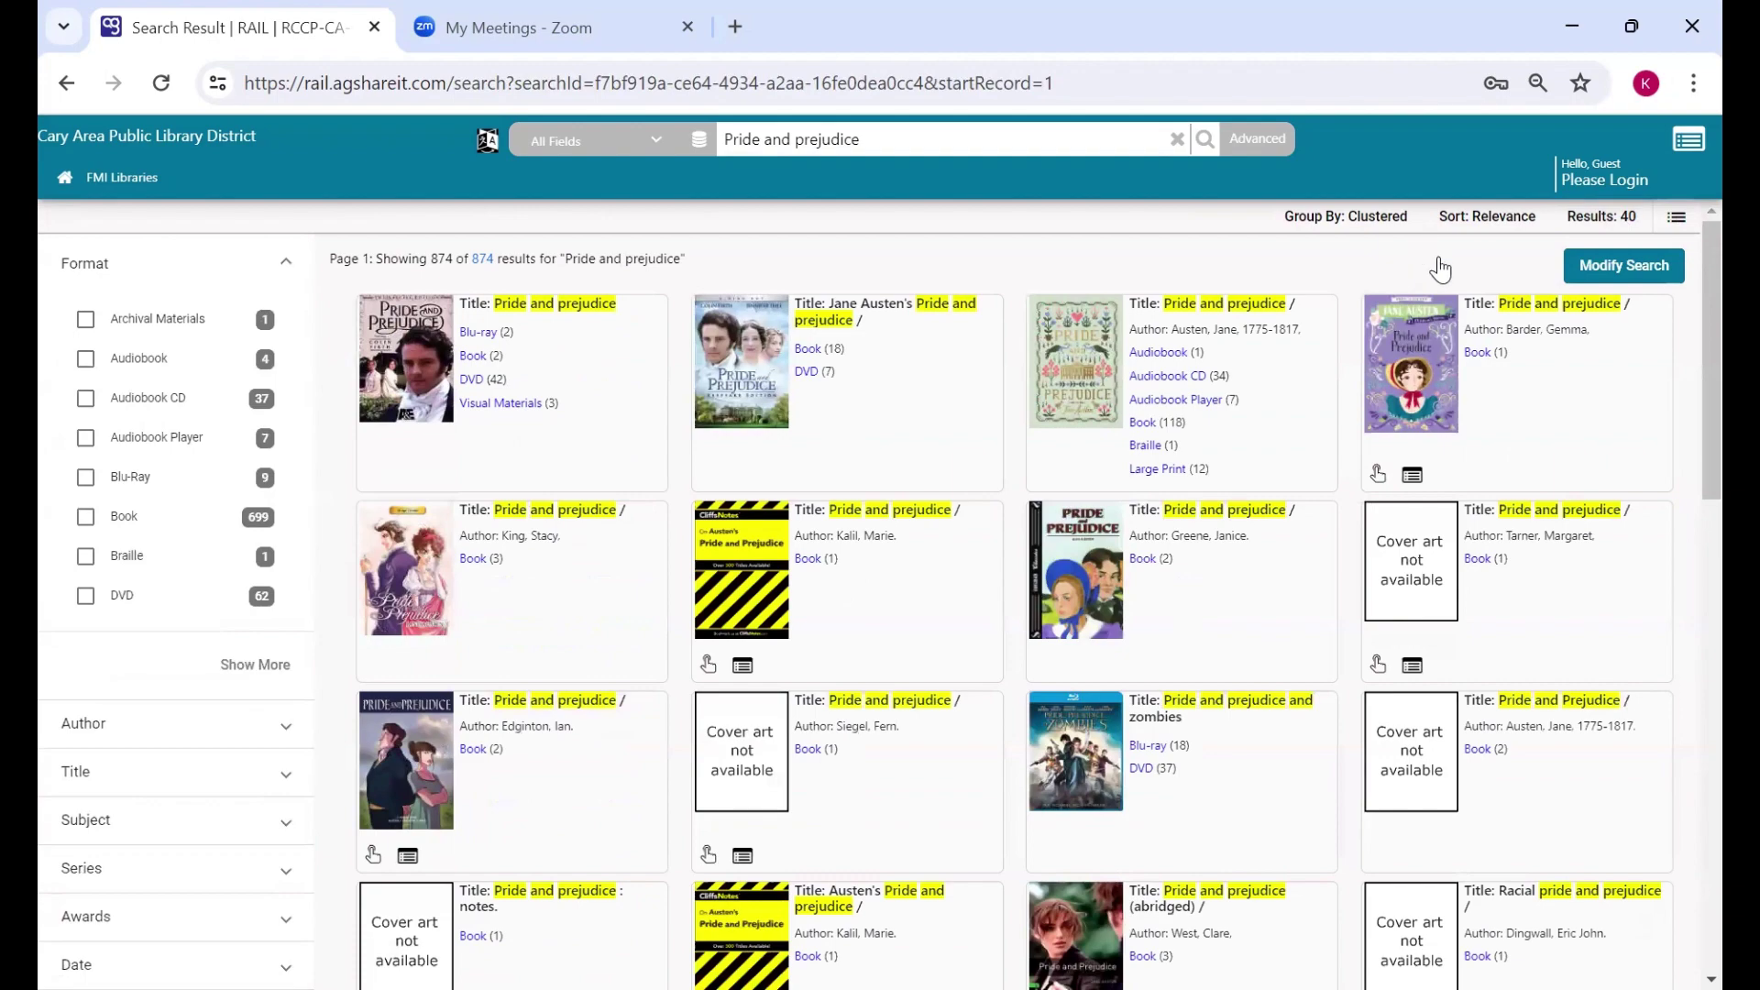
{"action": "scroll", "coordinate": [1442, 267], "scroll_direction": "down", "scroll_amount": 1}
{"action": "scroll", "coordinate": [1440, 267], "scroll_direction": "down", "scroll_amount": 8}
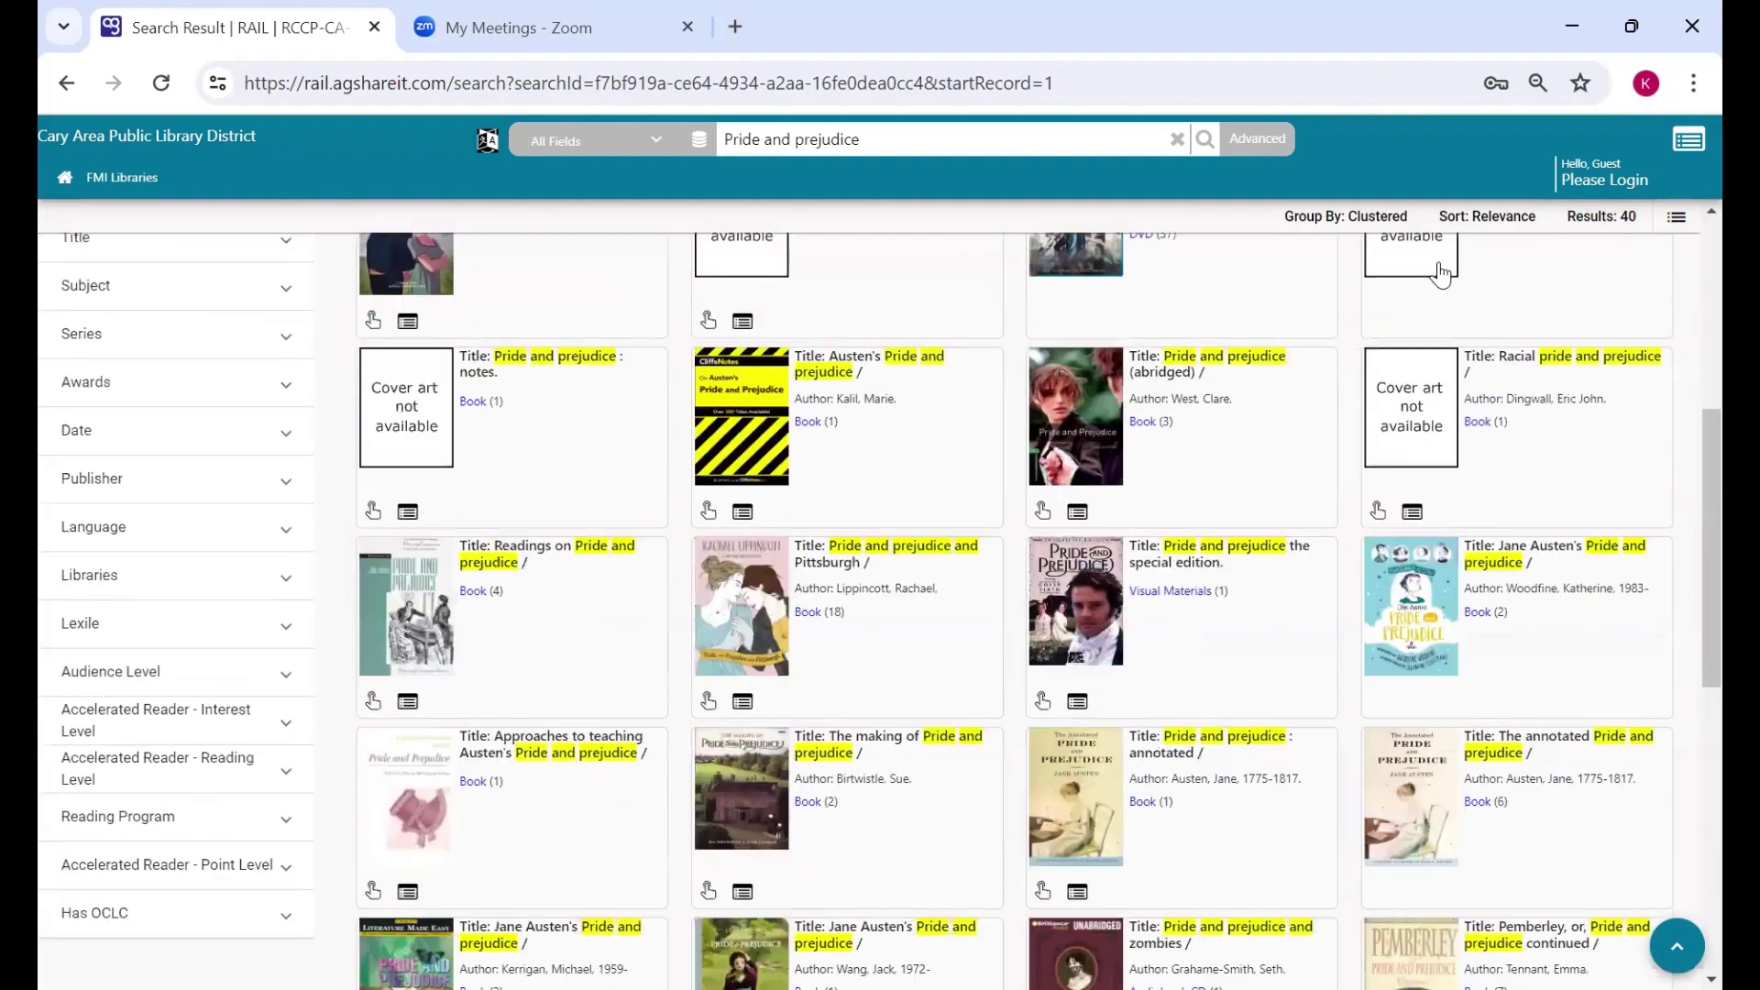
{"action": "scroll", "coordinate": [1441, 280], "scroll_direction": "down", "scroll_amount": 1}
{"action": "scroll", "coordinate": [1442, 289], "scroll_direction": "up", "scroll_amount": 10}
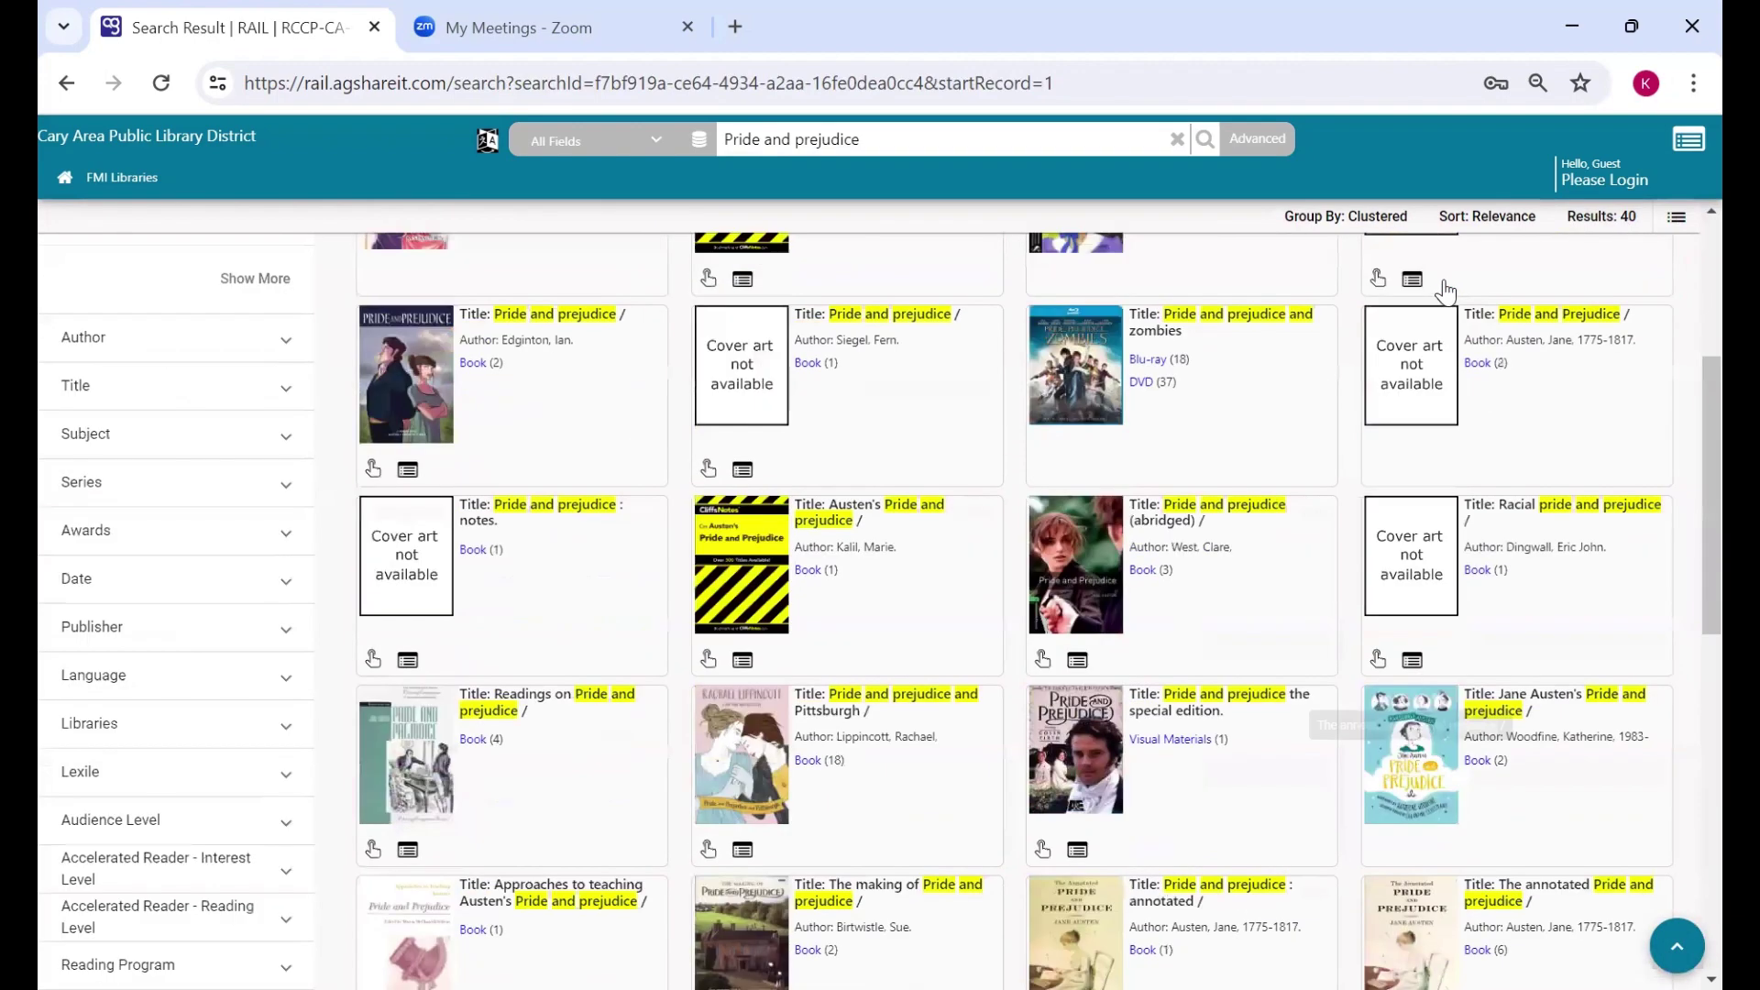
{"action": "left_click", "coordinate": [1677, 218]}
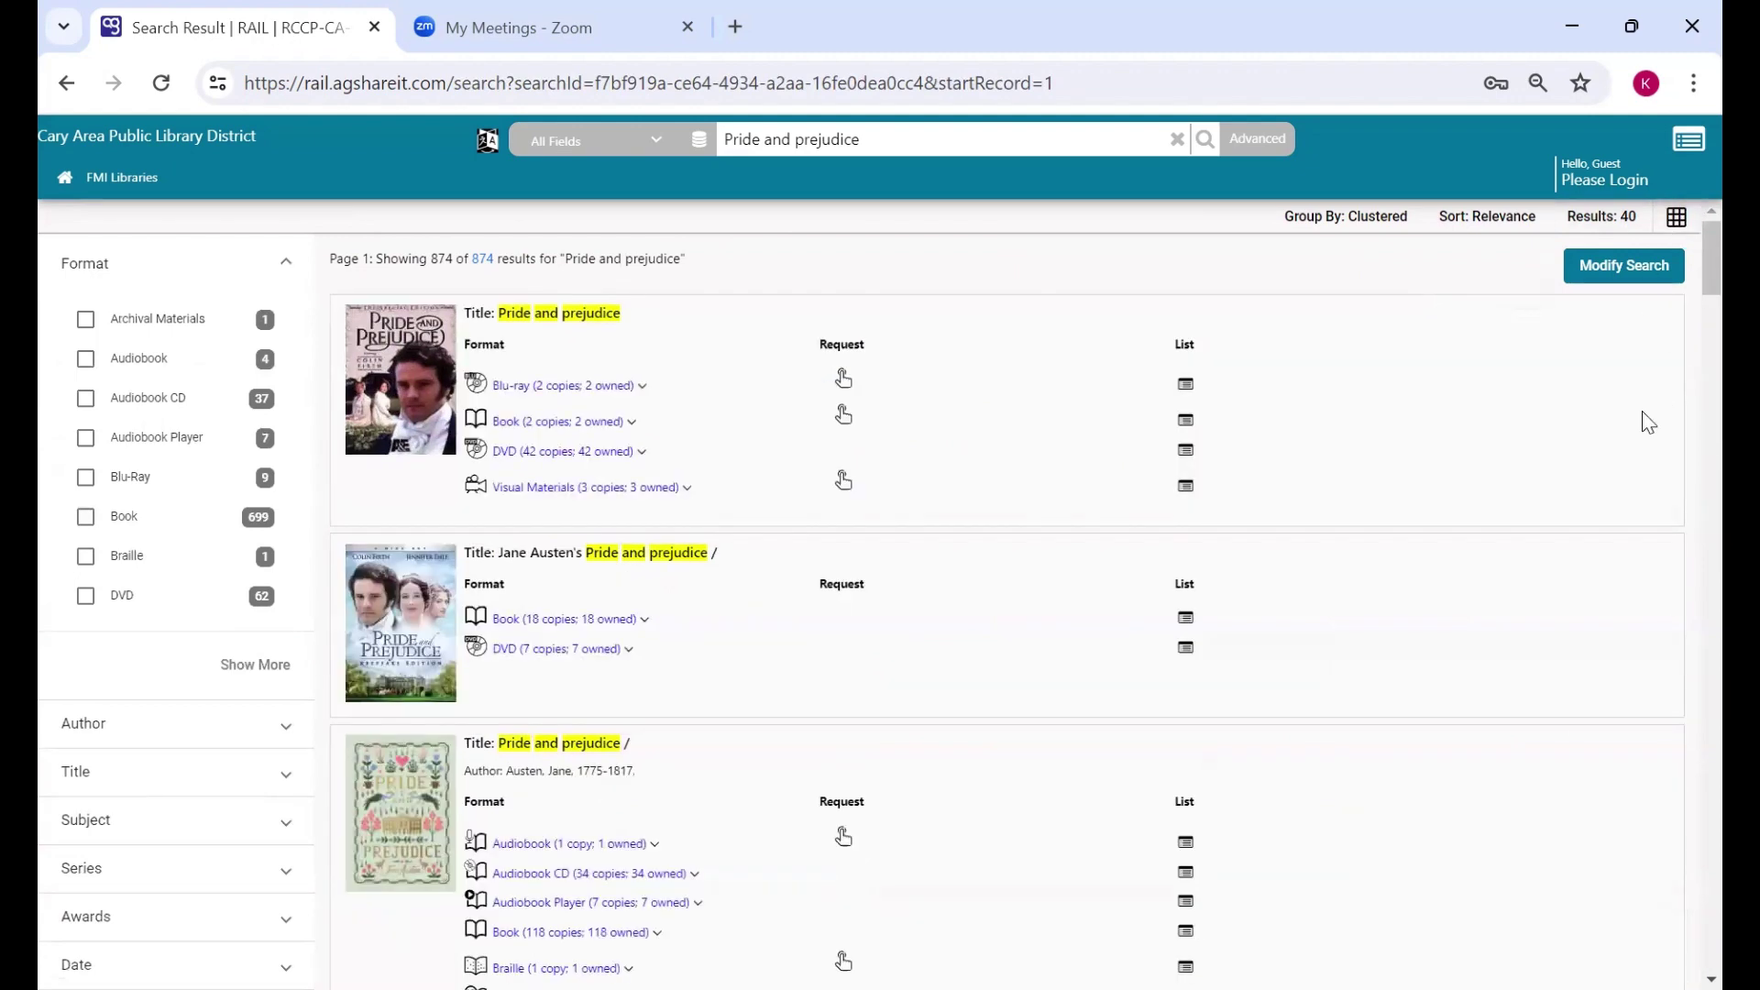
{"action": "scroll", "coordinate": [1582, 523], "scroll_direction": "down", "scroll_amount": 5}
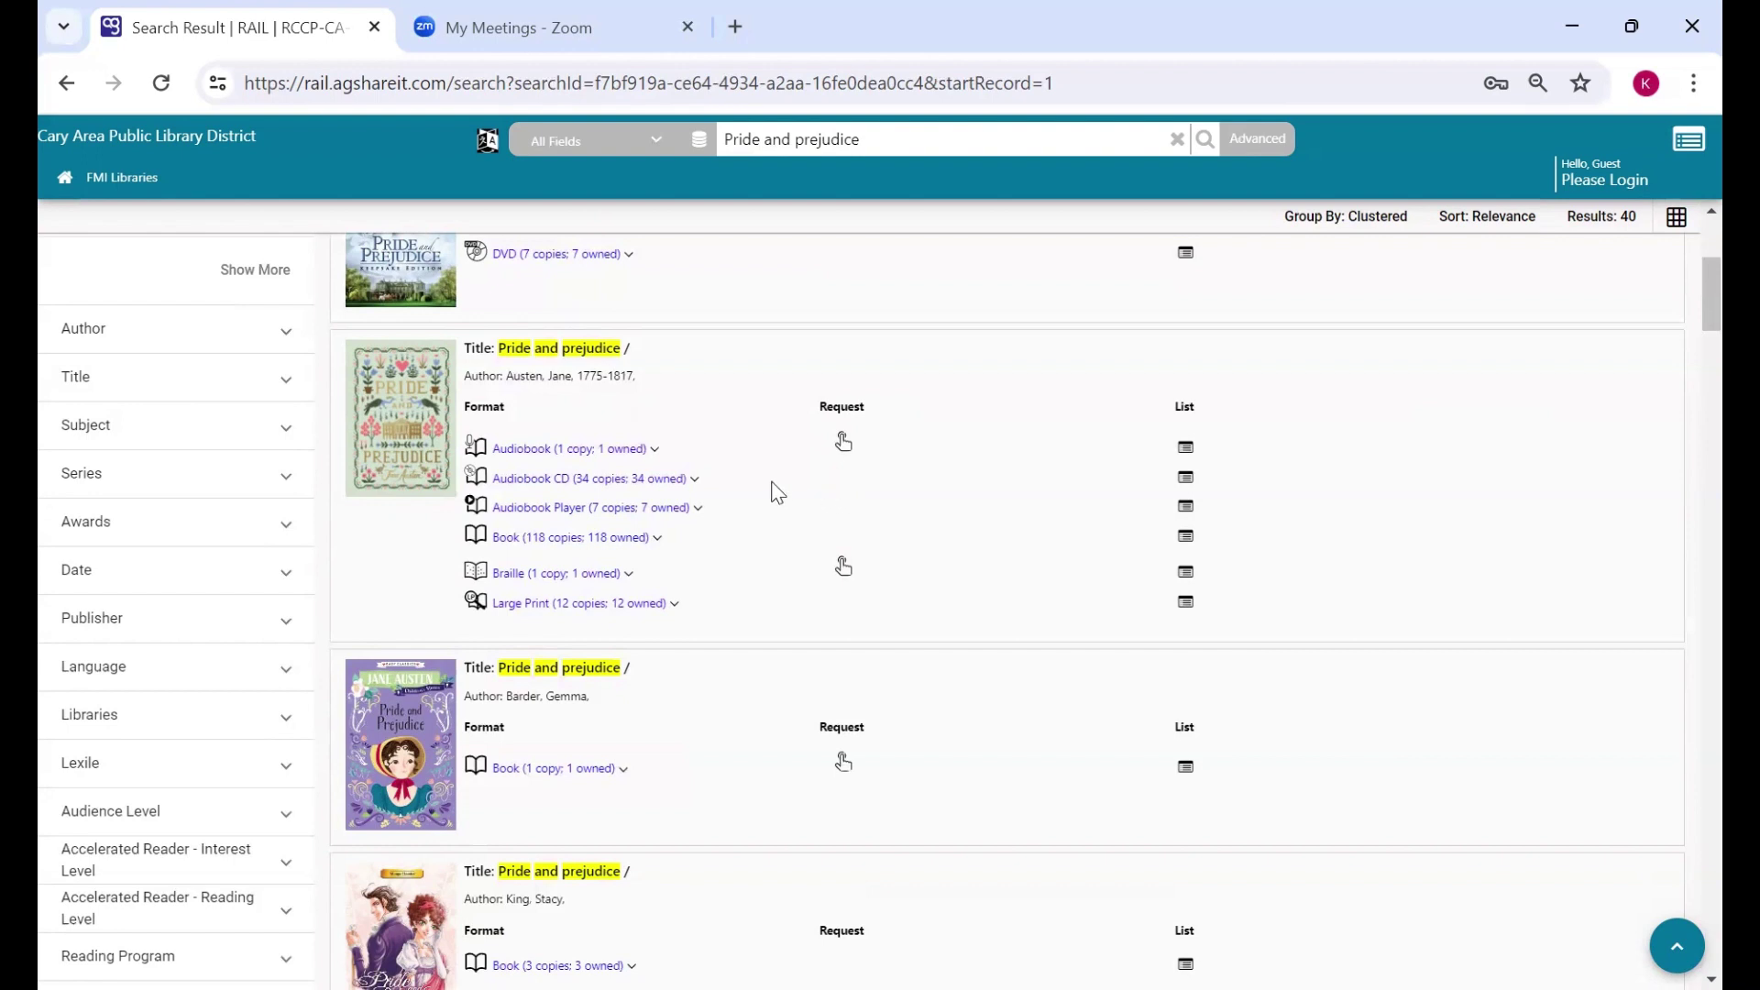
{"action": "left_click", "coordinate": [636, 480]}
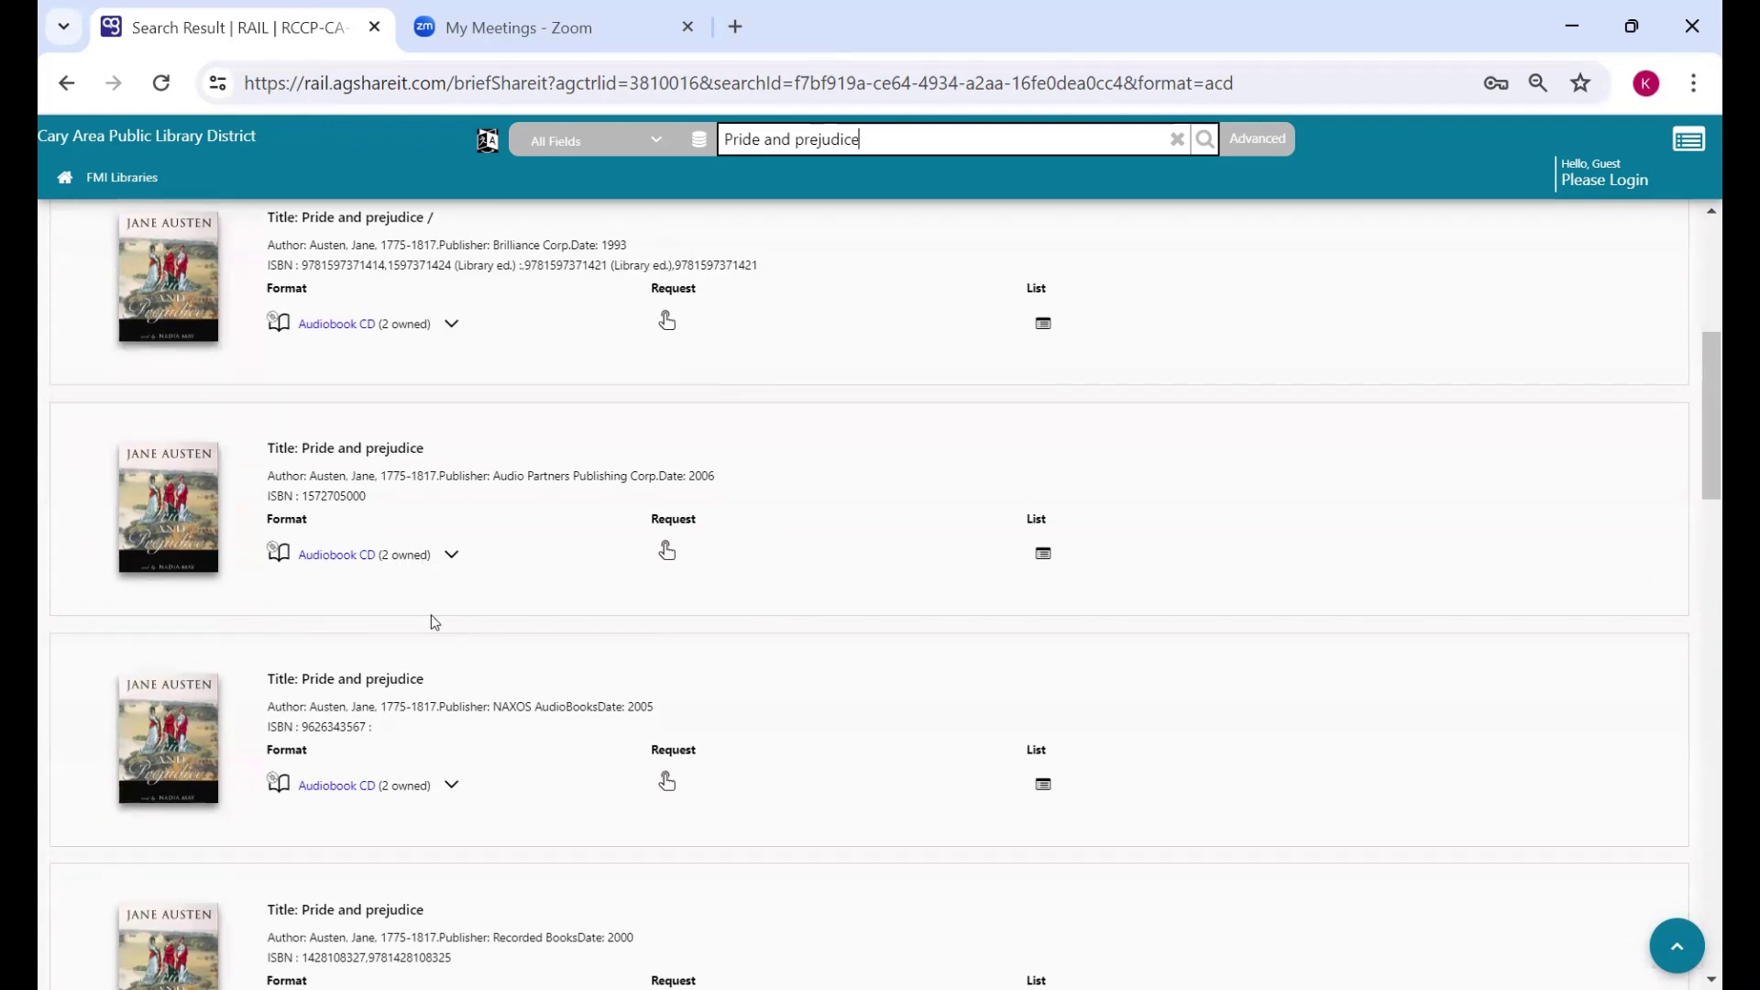
{"action": "scroll", "coordinate": [434, 621], "scroll_direction": "down", "scroll_amount": 6}
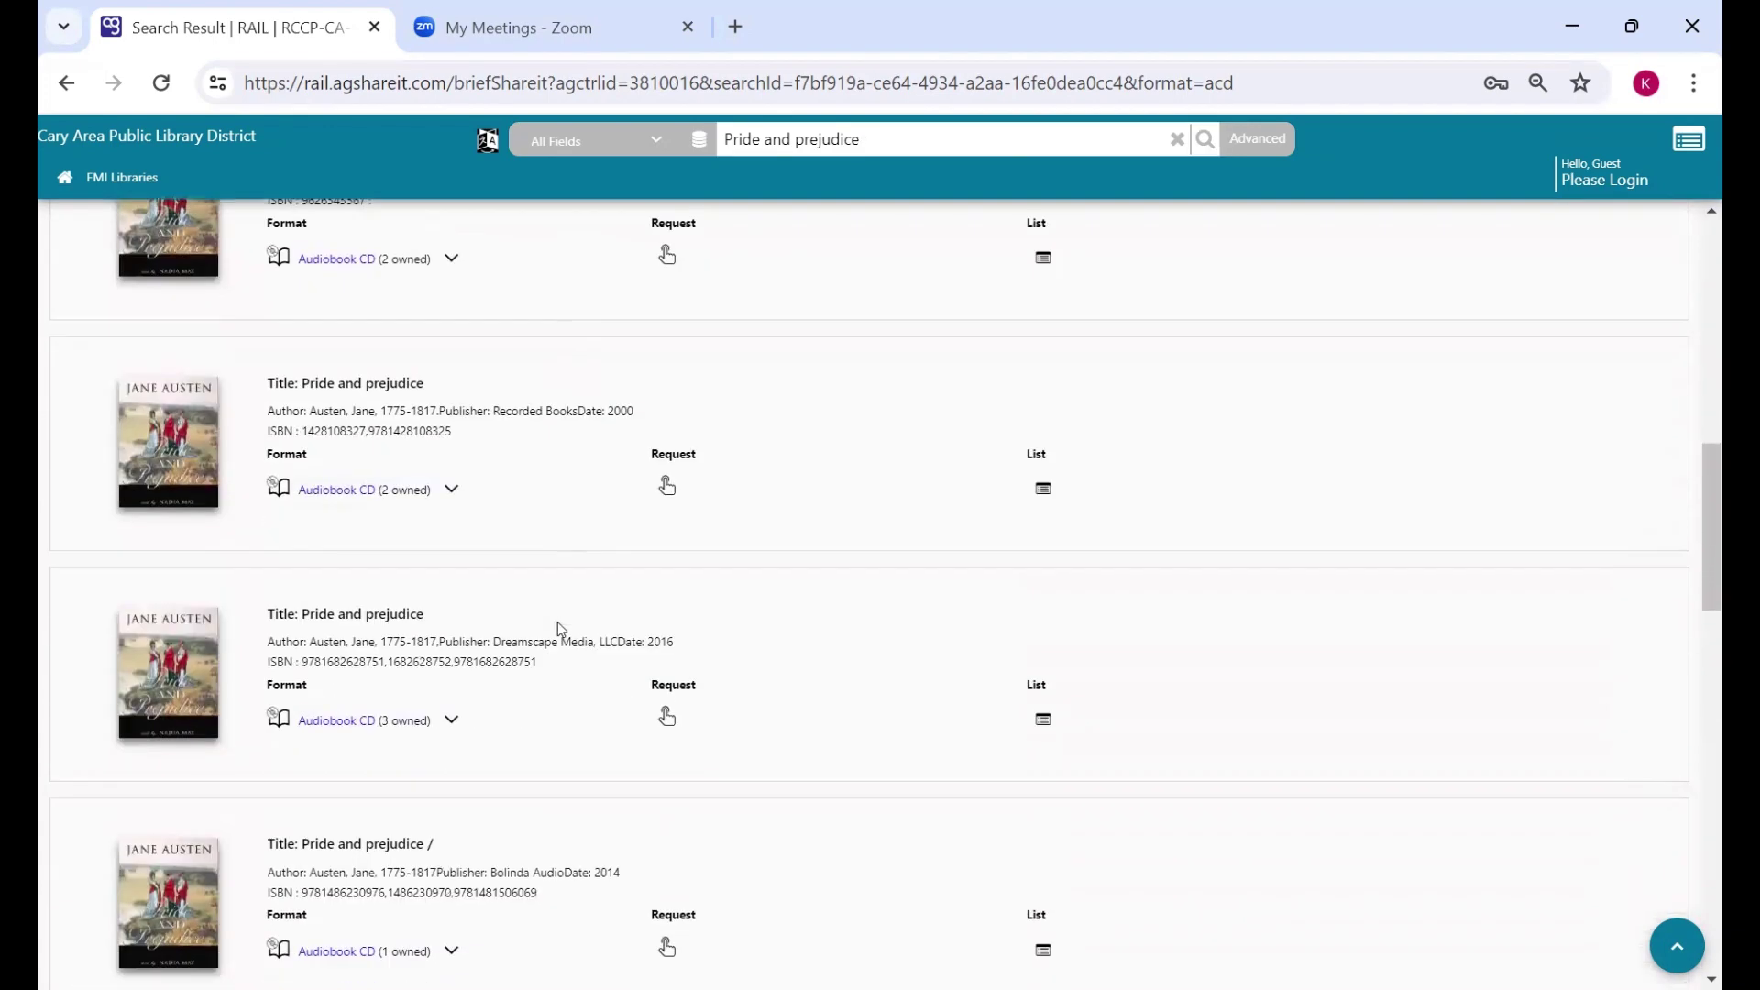
{"action": "scroll", "coordinate": [558, 624], "scroll_direction": "down", "scroll_amount": 6}
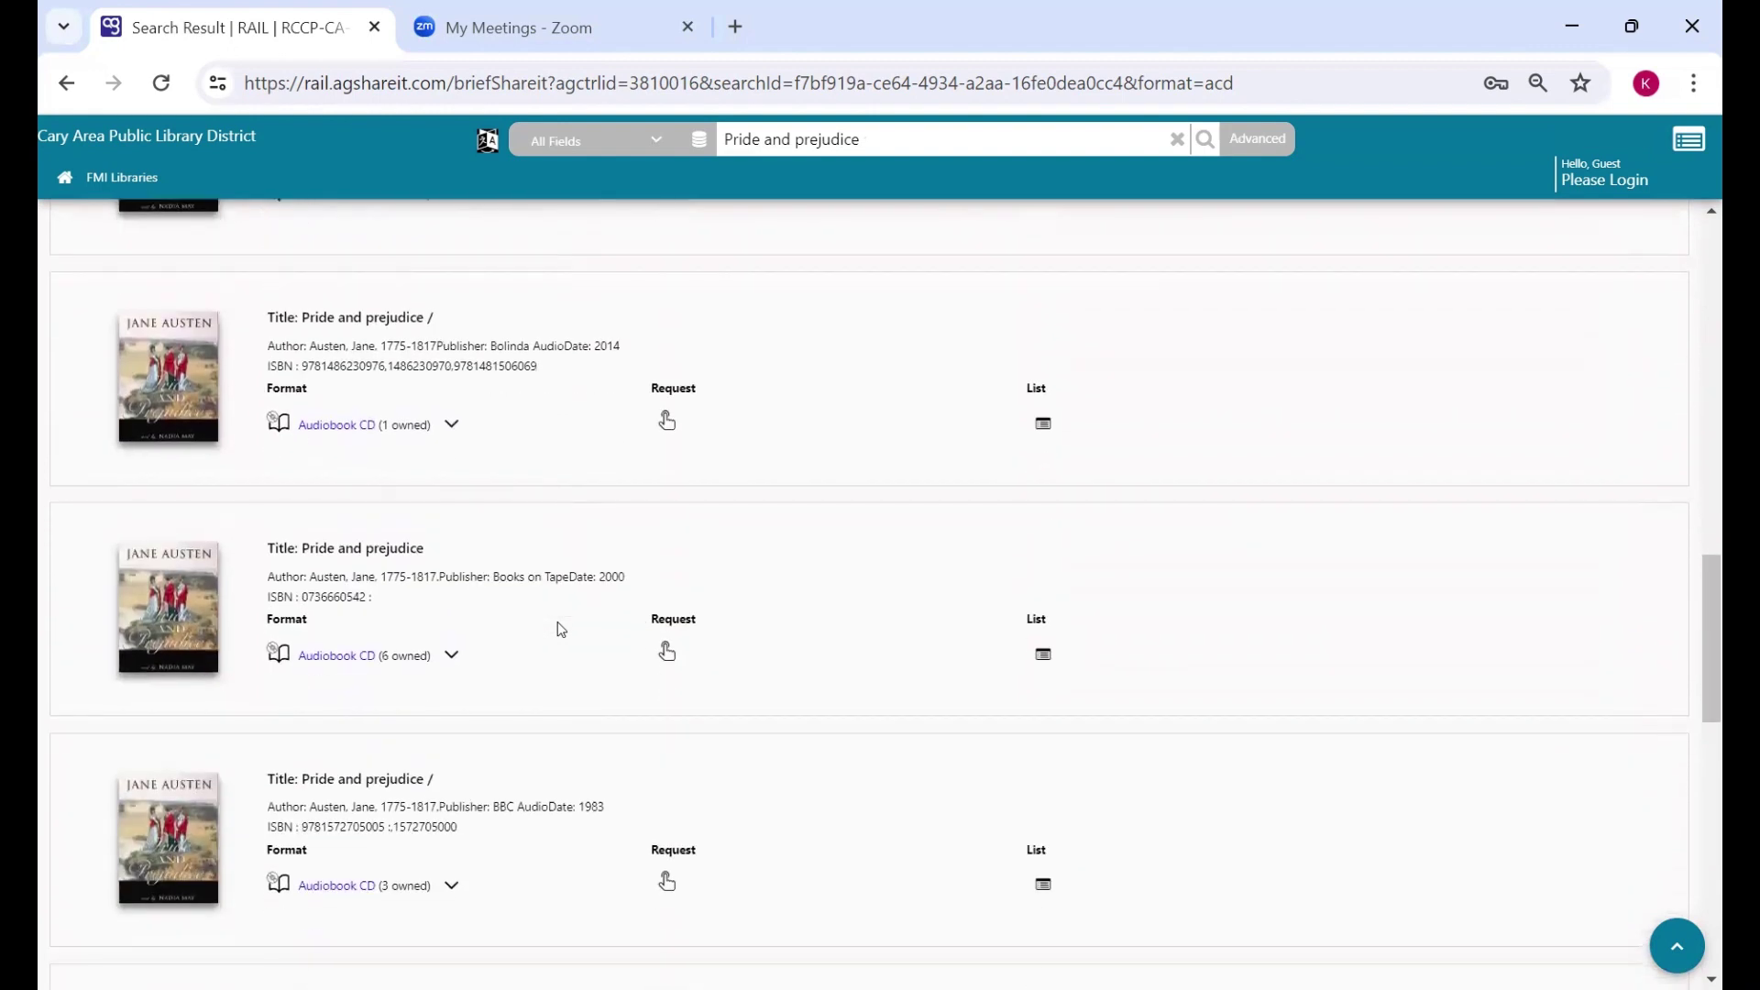
{"action": "scroll", "coordinate": [557, 624], "scroll_direction": "down", "scroll_amount": 1}
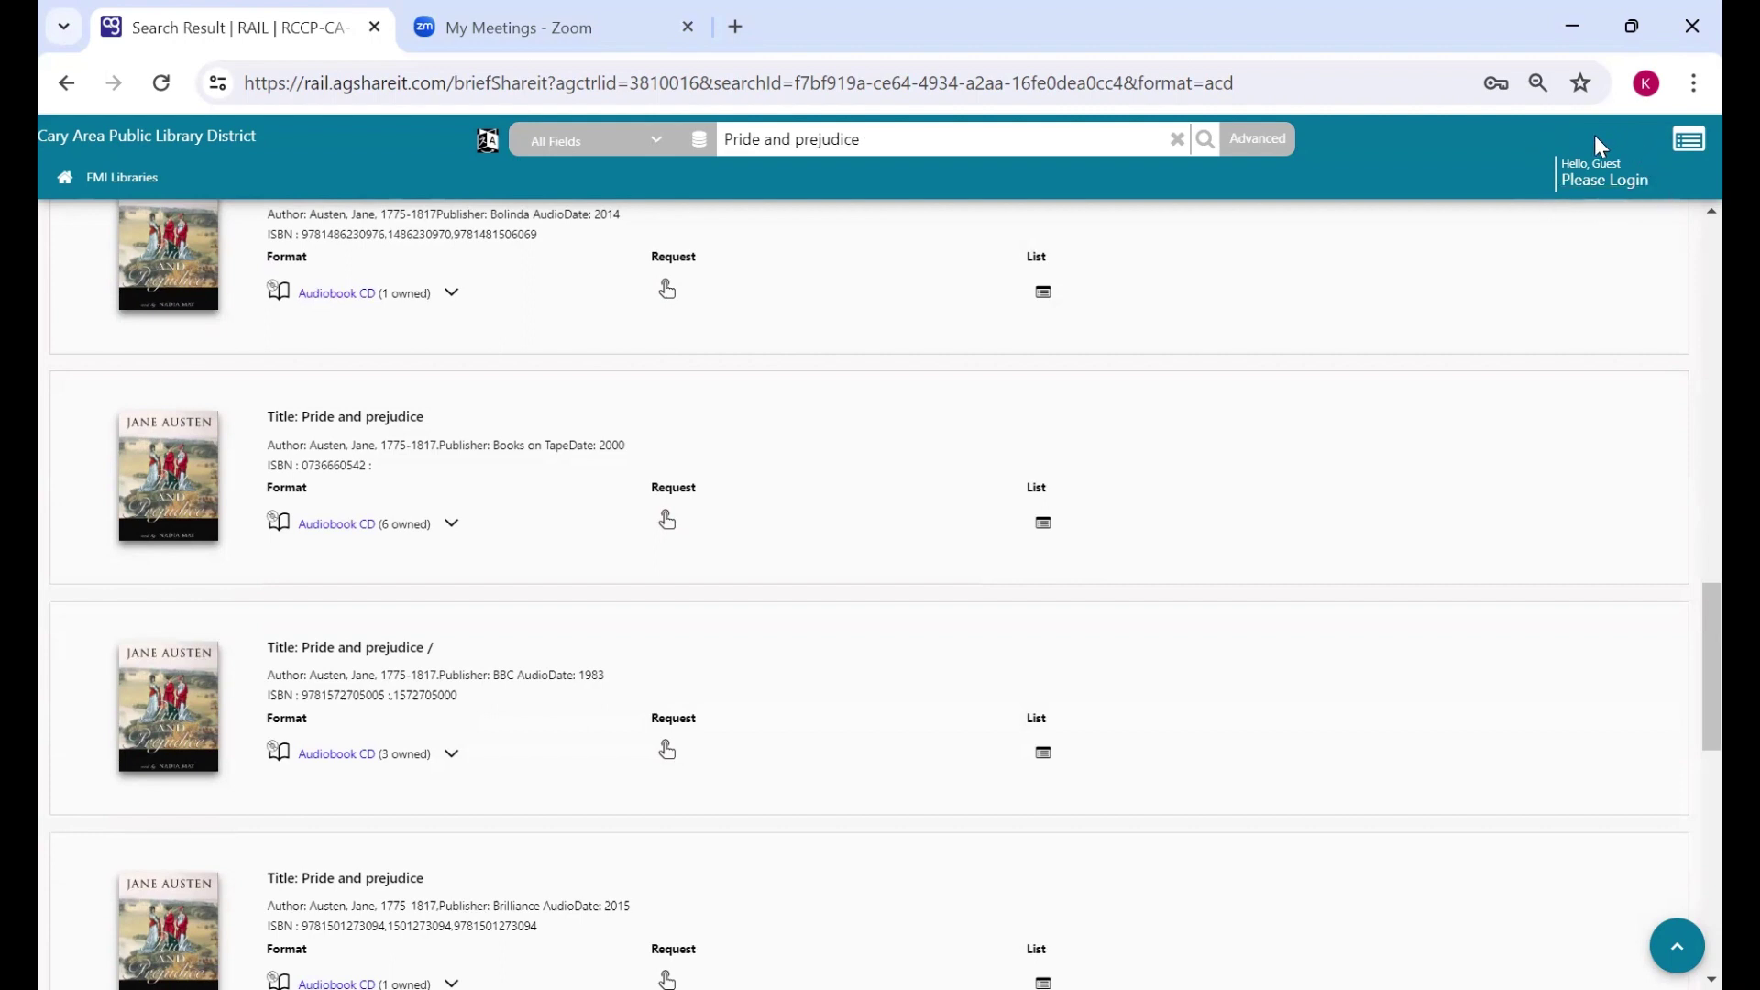
- Open the login page with Cary Area Public Library District as the library
{"action": "left_click", "coordinate": [1622, 183]}
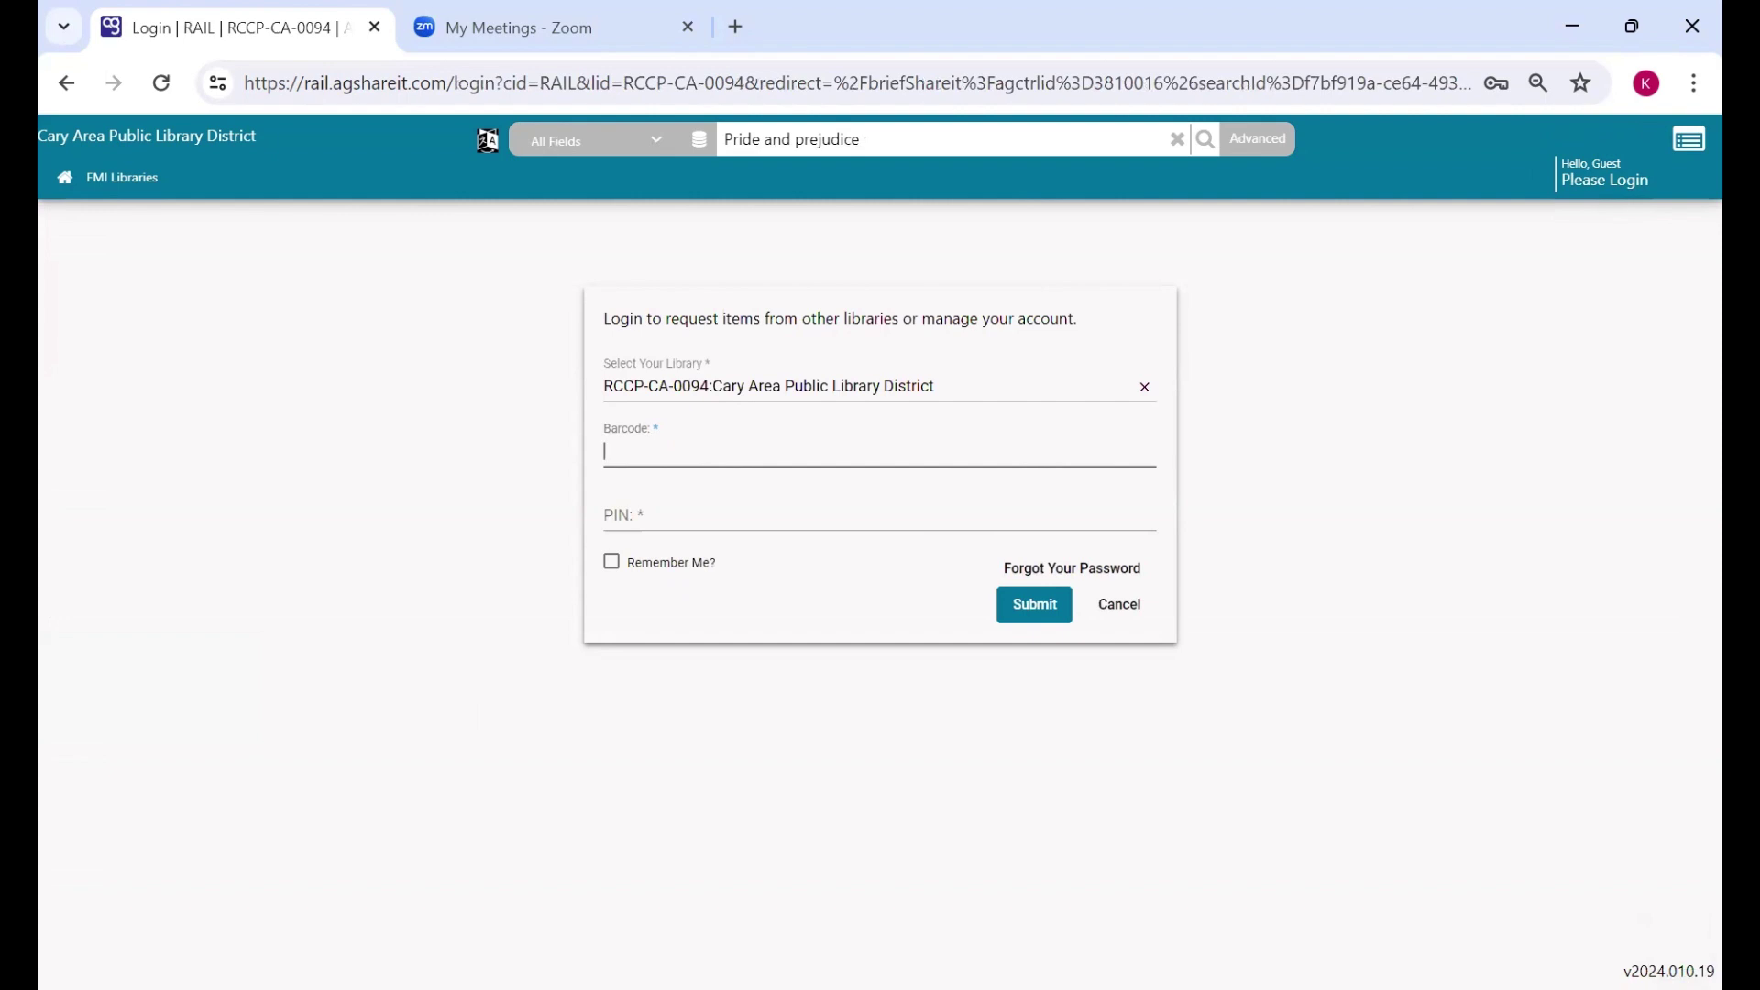
{"action": "left_click", "coordinate": [645, 384]}
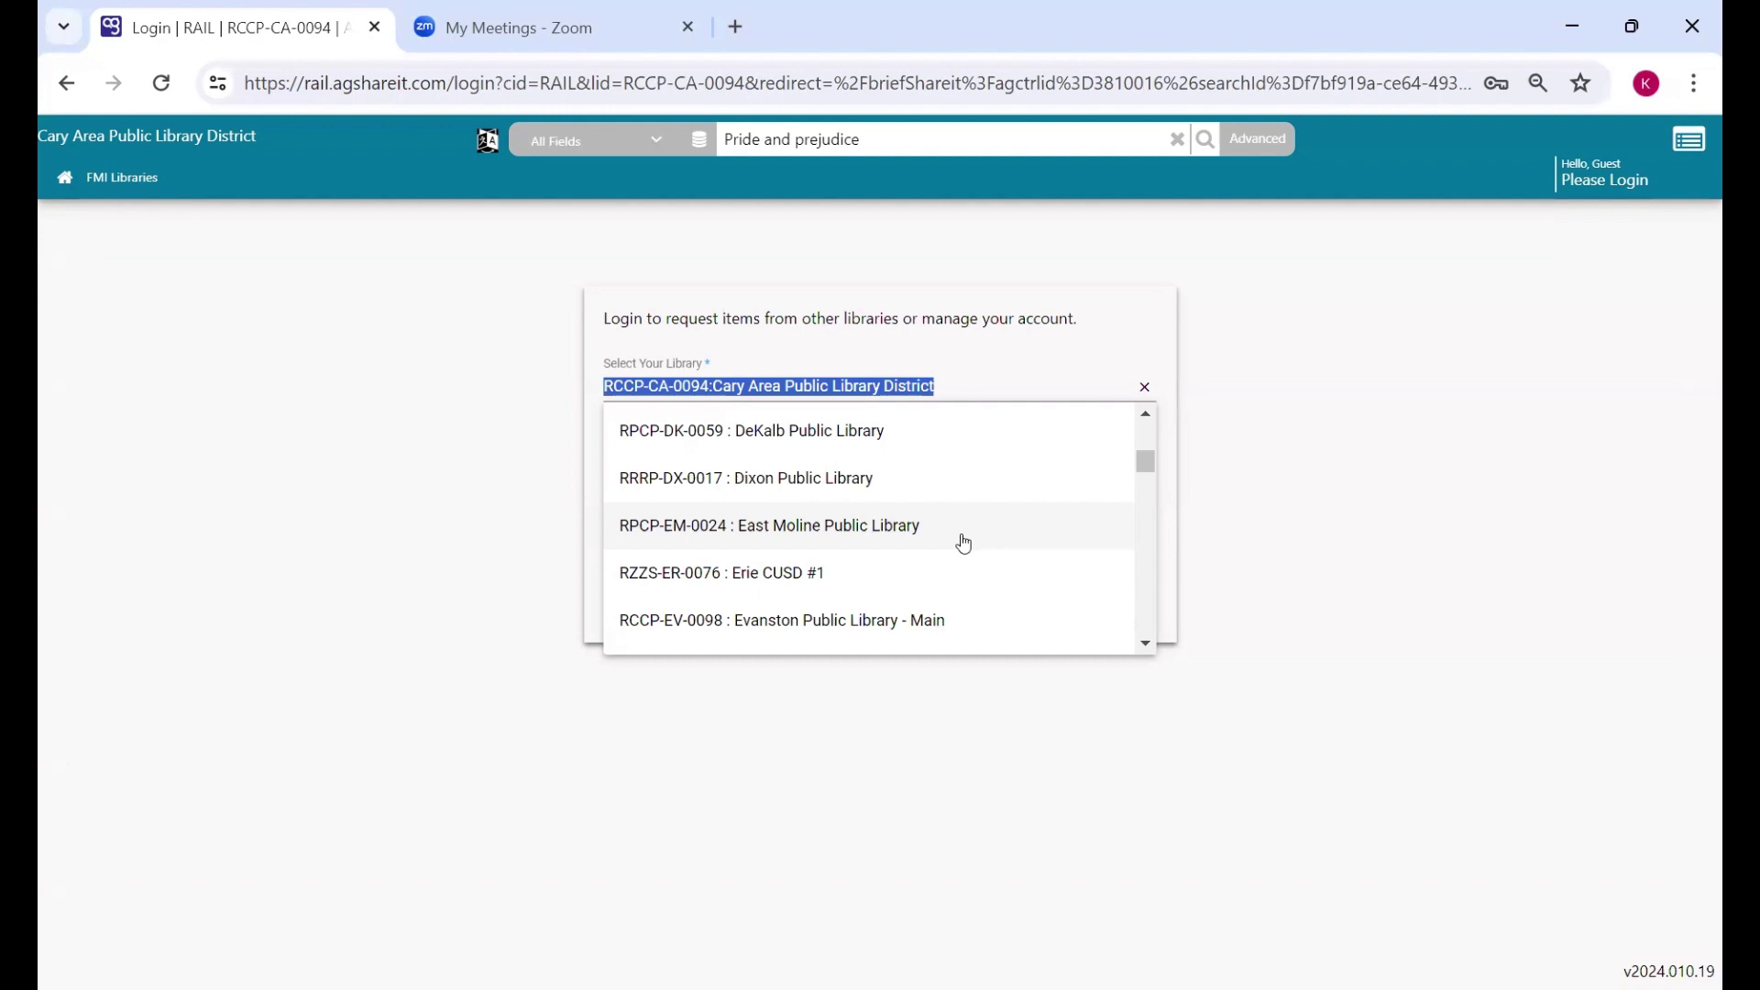
{"action": "left_click", "coordinate": [1254, 315]}
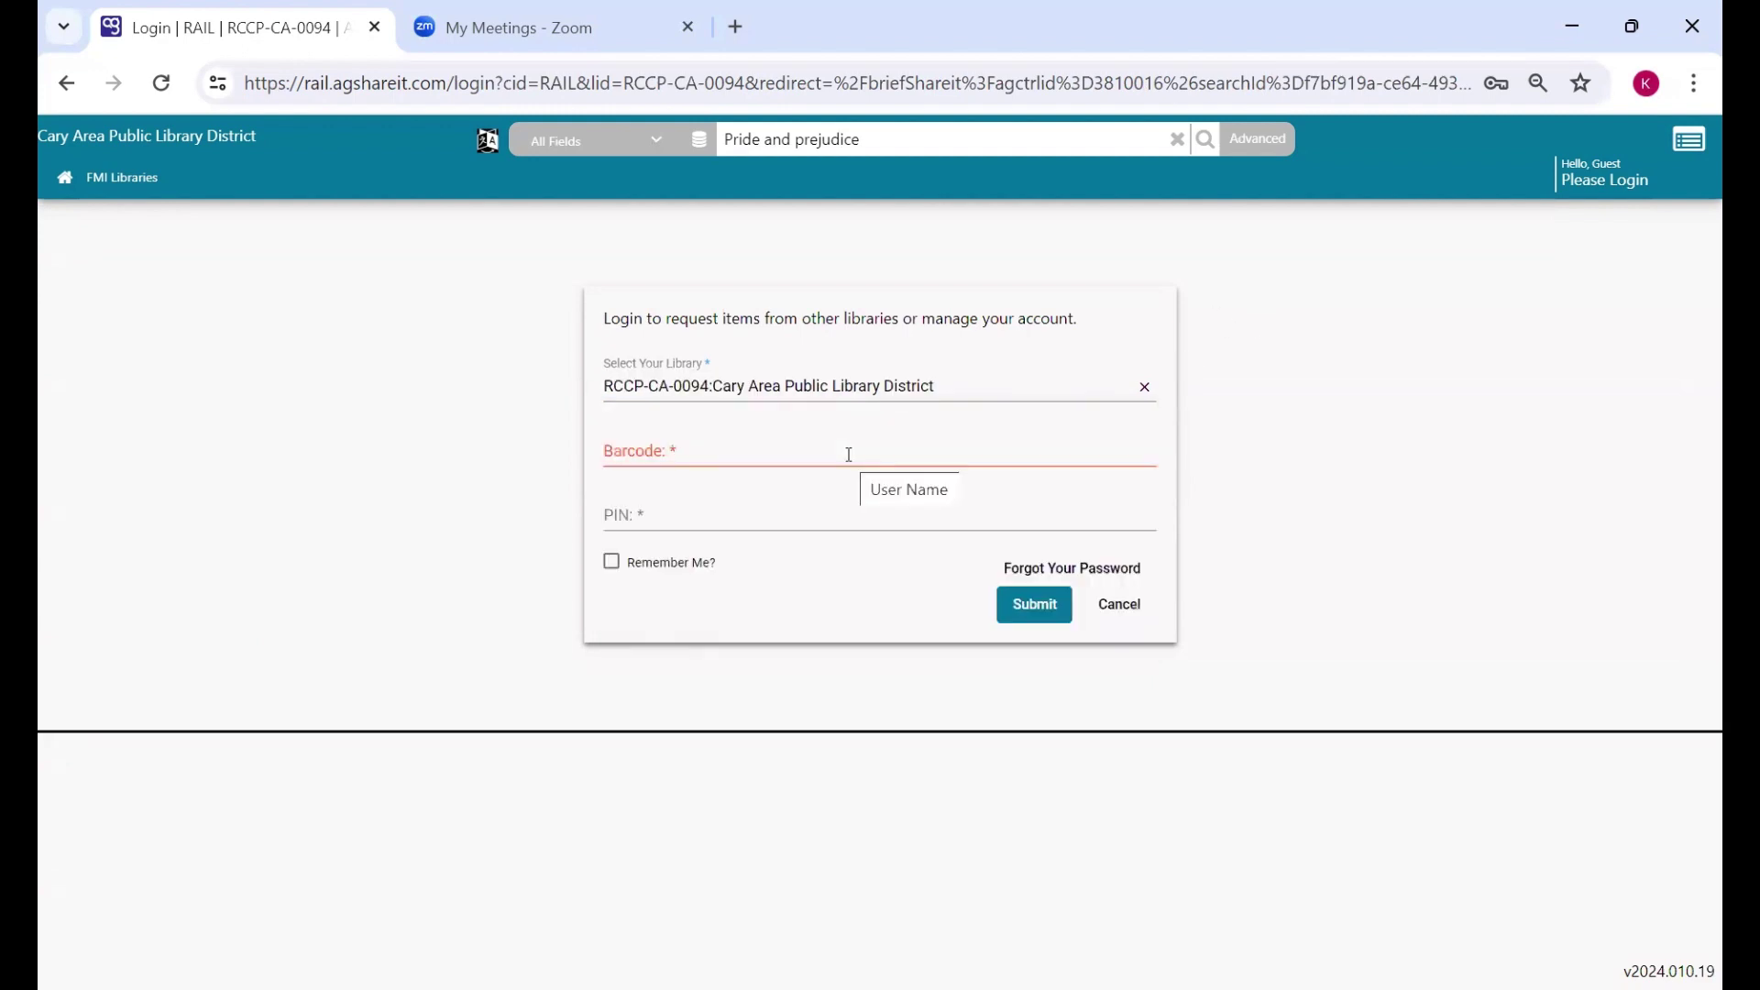
- Fill in the saved library card barcode and enter the PIN
{"action": "left_click", "coordinate": [849, 454]}
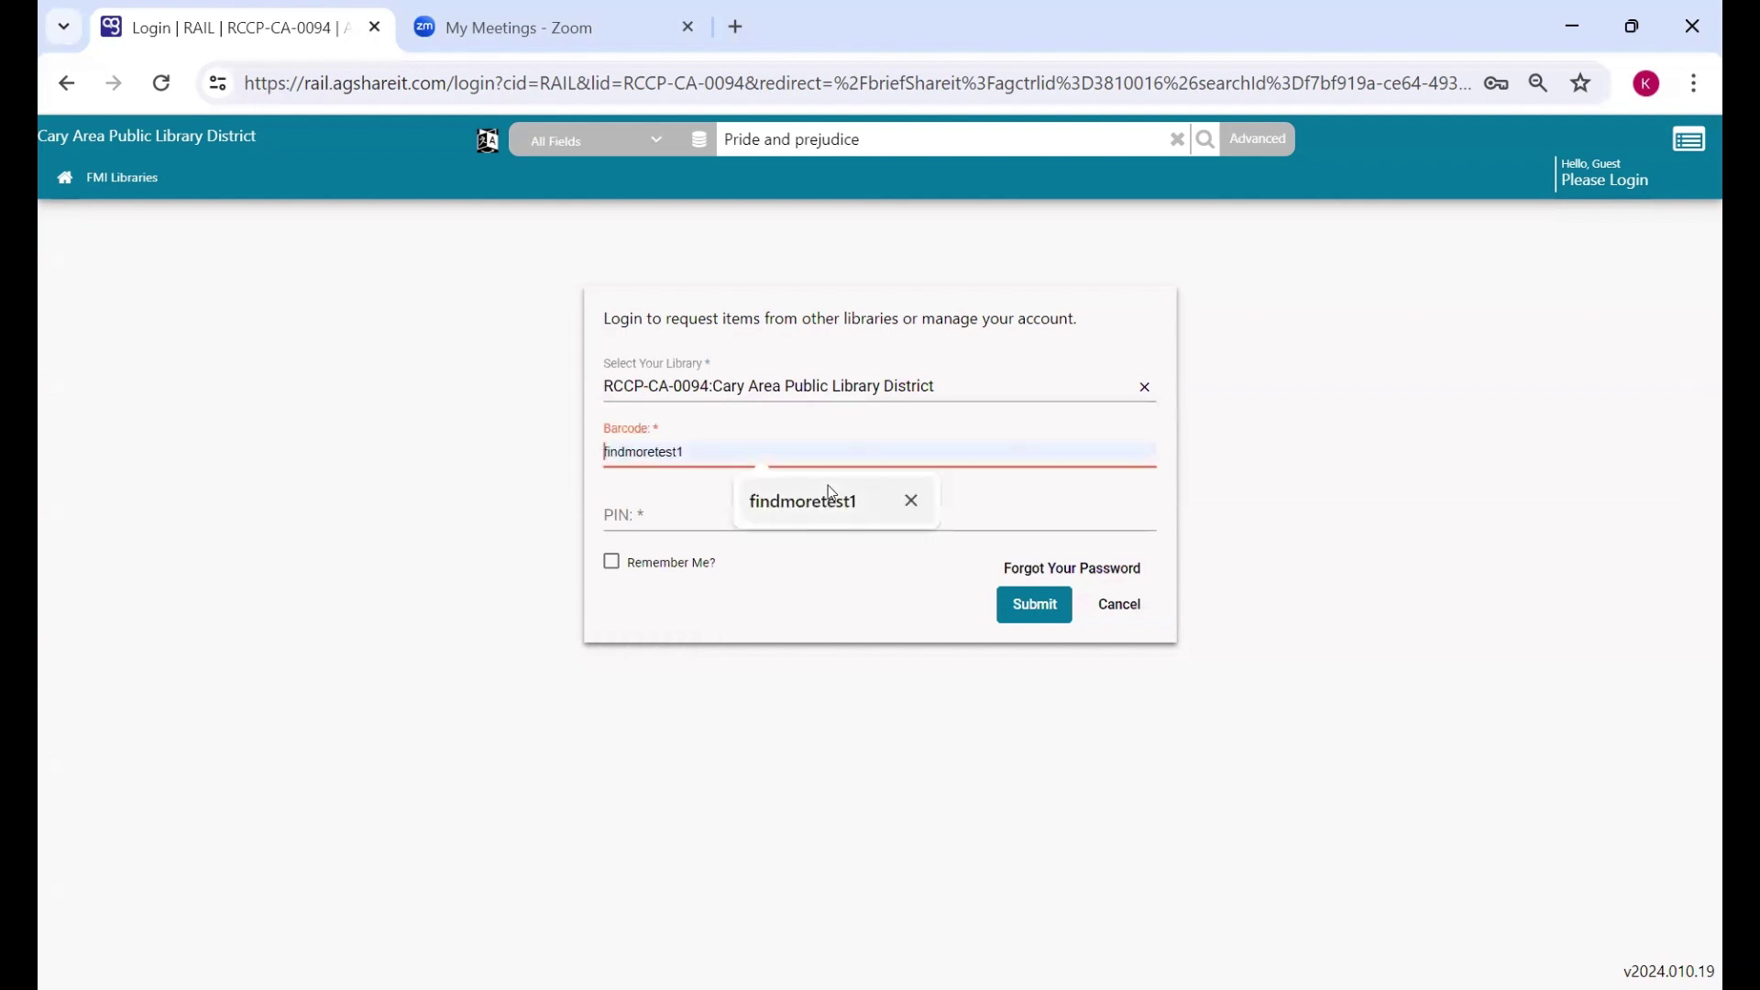
{"action": "left_click", "coordinate": [827, 490]}
{"action": "left_click", "coordinate": [762, 517]}
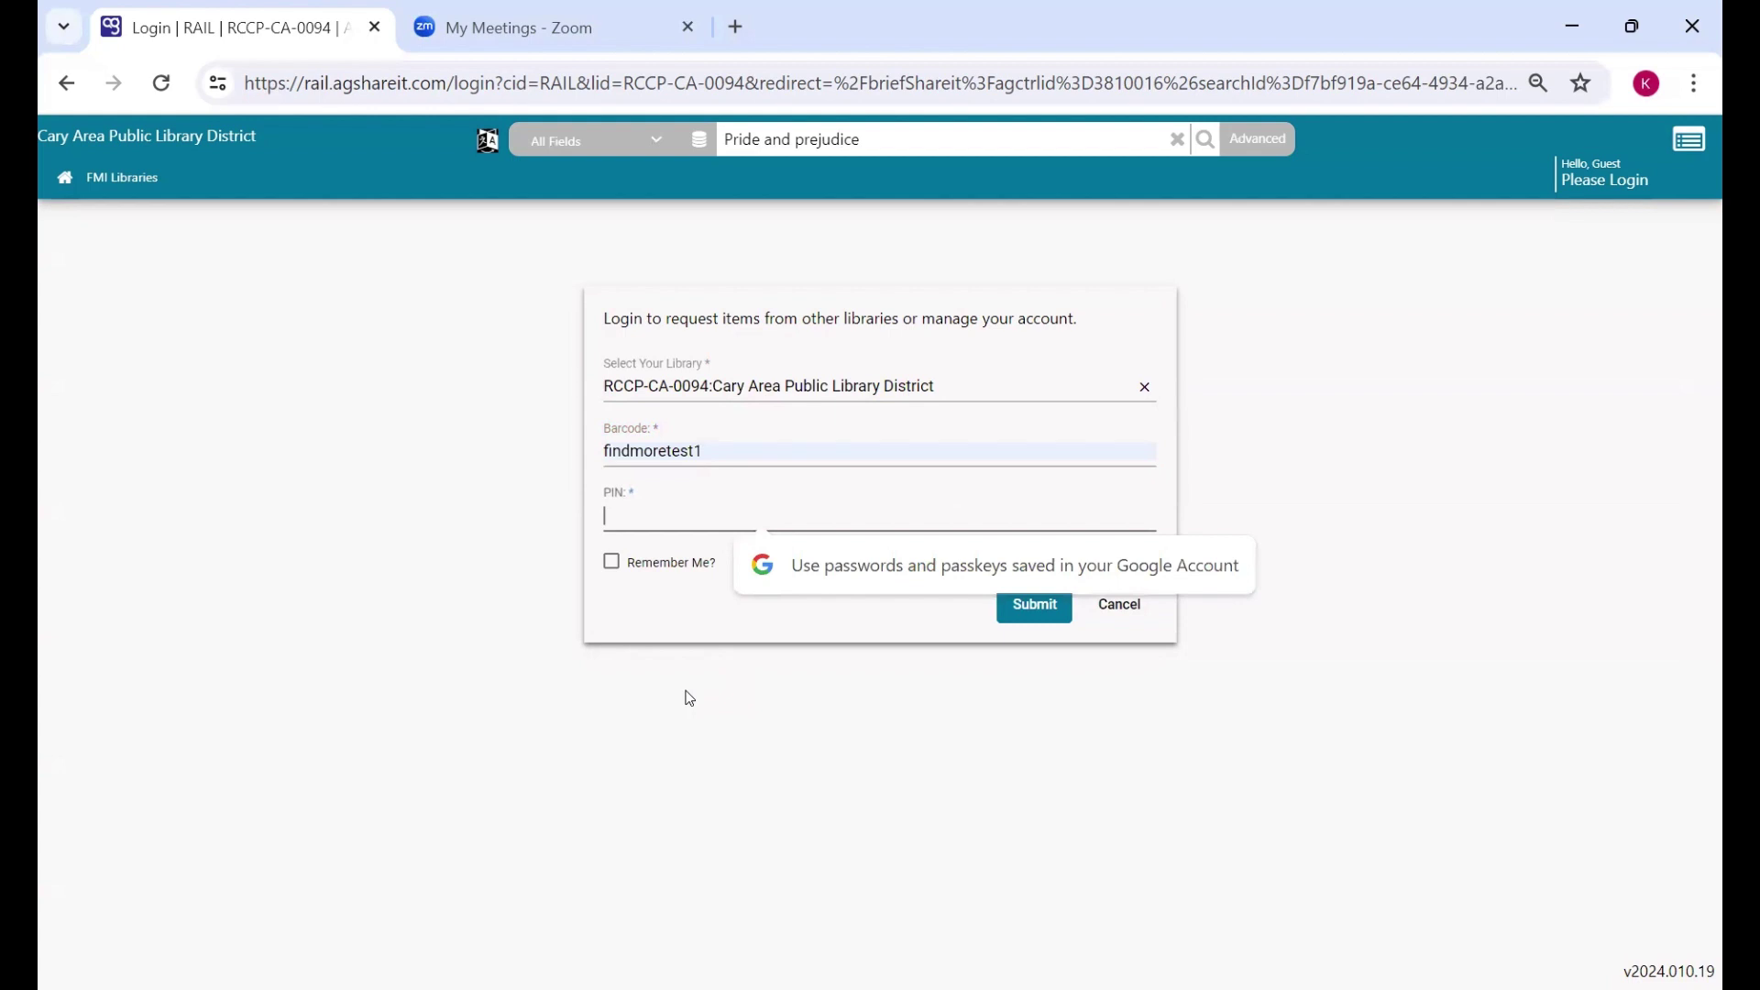
{"action": "type", "text": "1234"}
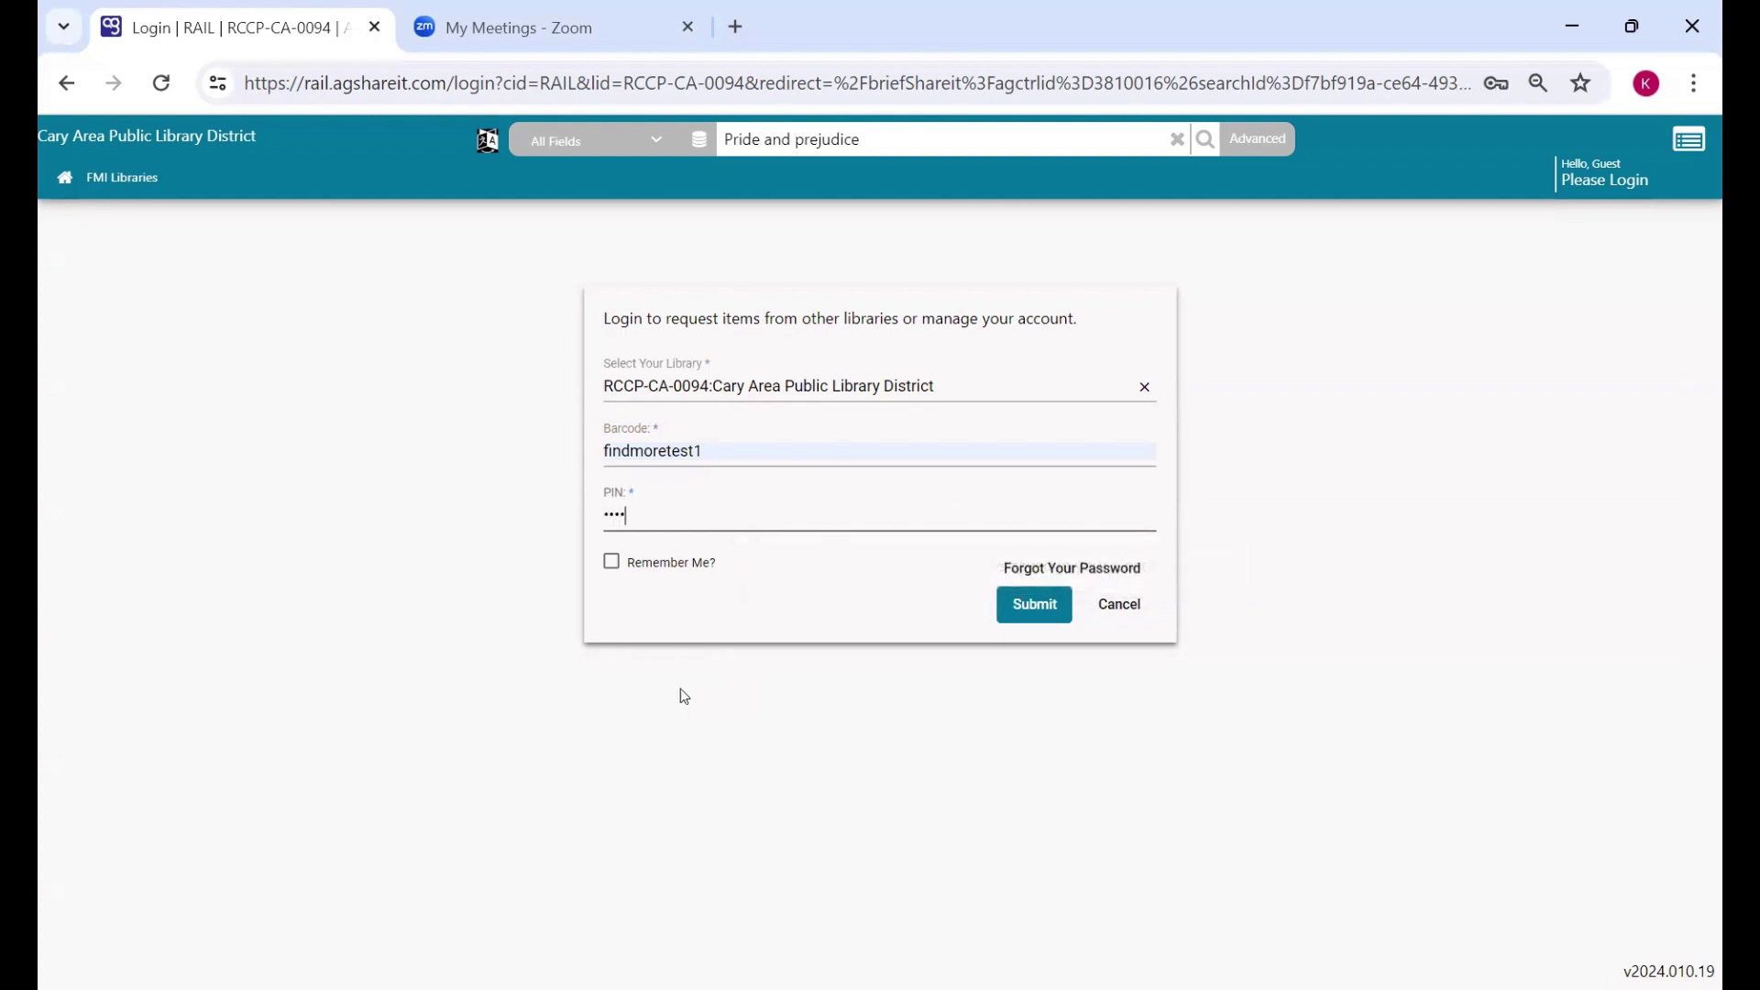
{"action": "left_click", "coordinate": [655, 683]}
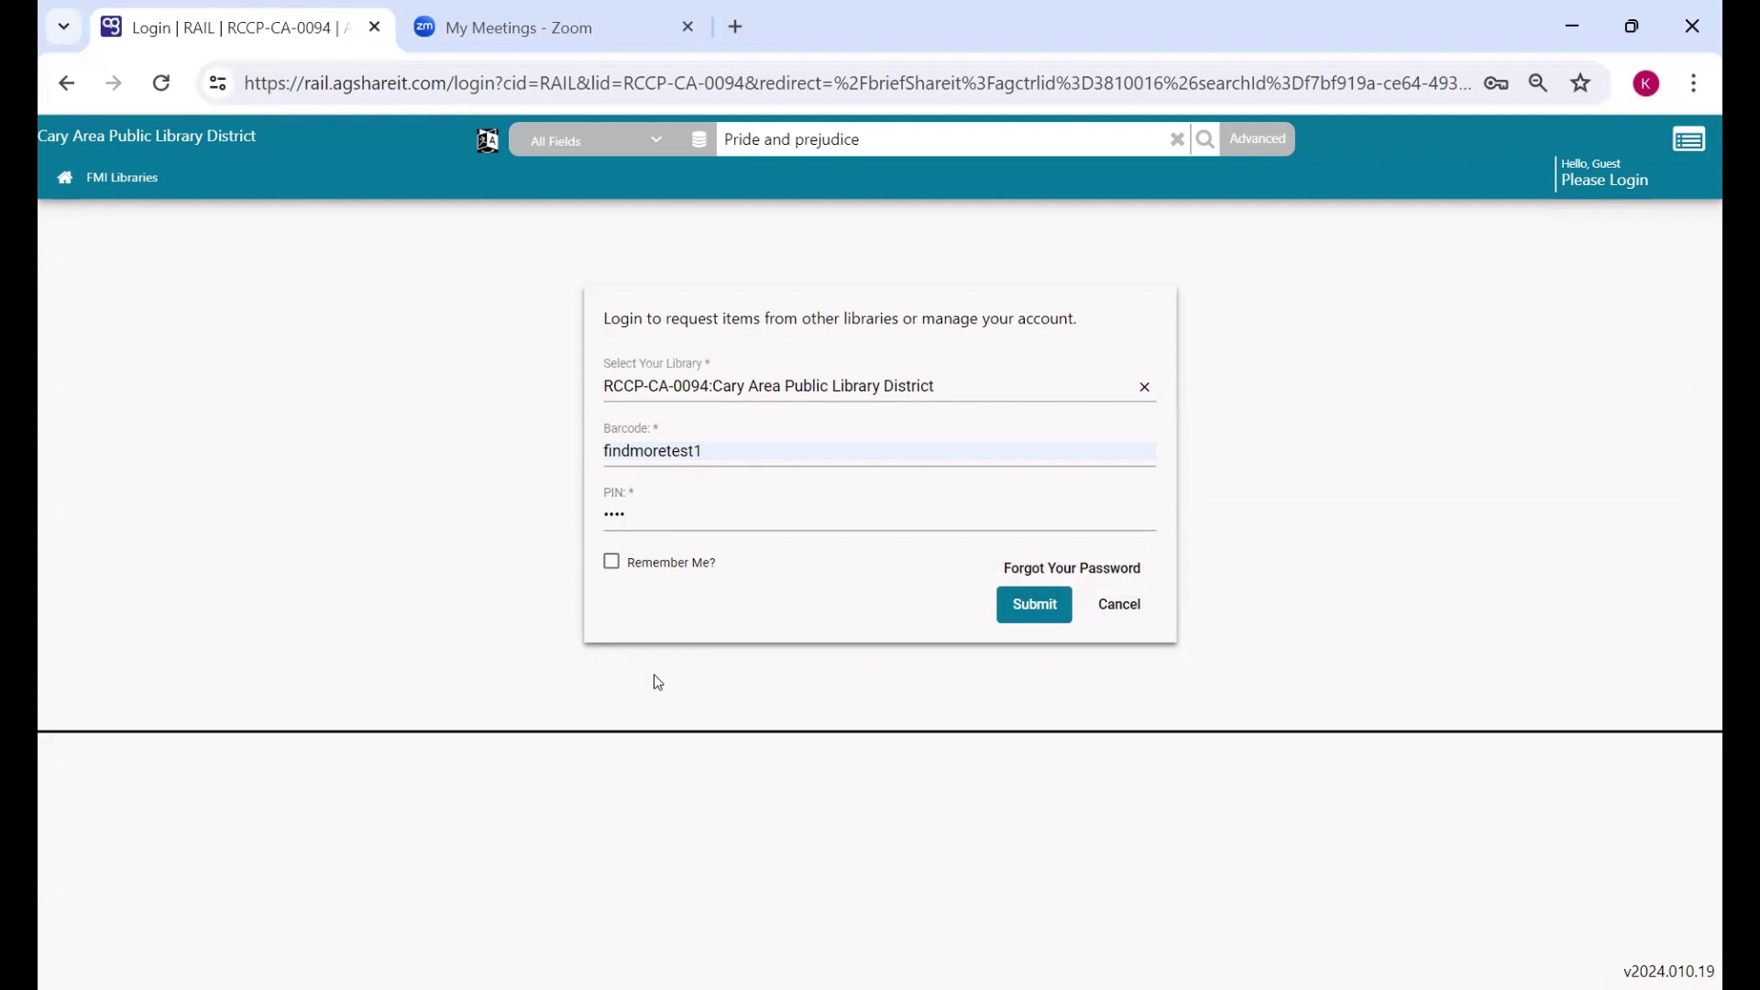
- Submit the login and open the Your Account menu
{"action": "left_click", "coordinate": [1037, 607]}
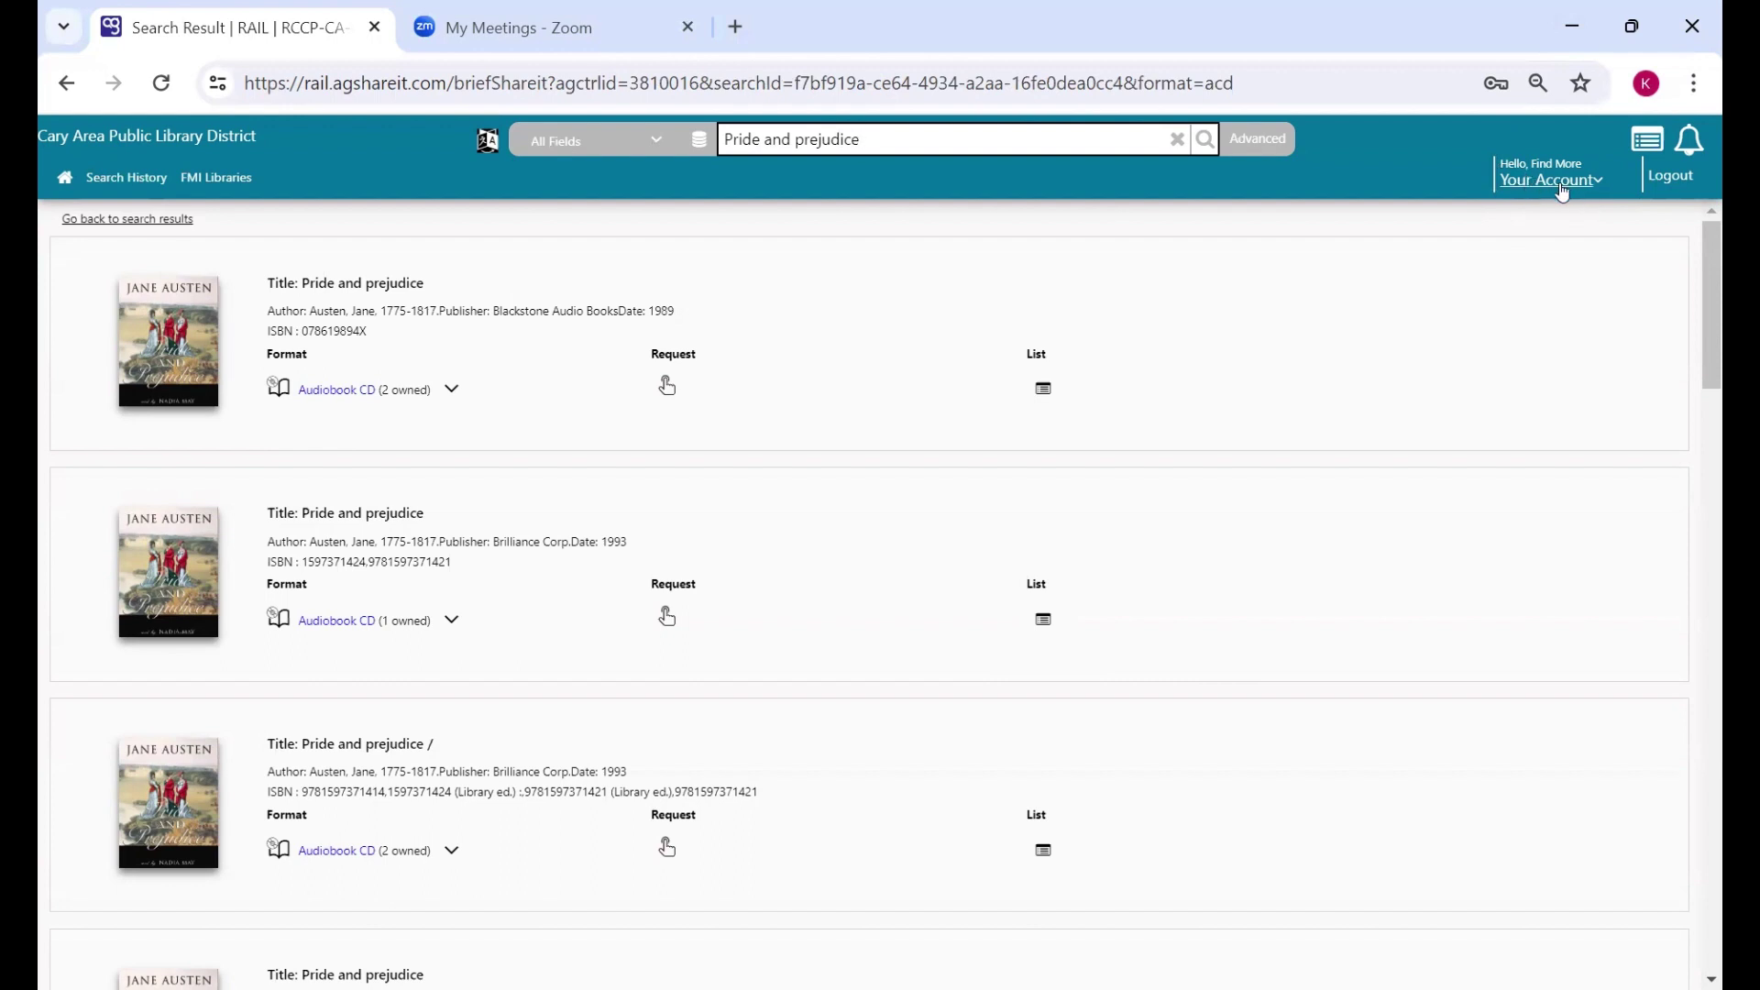
{"action": "left_click", "coordinate": [1570, 180]}
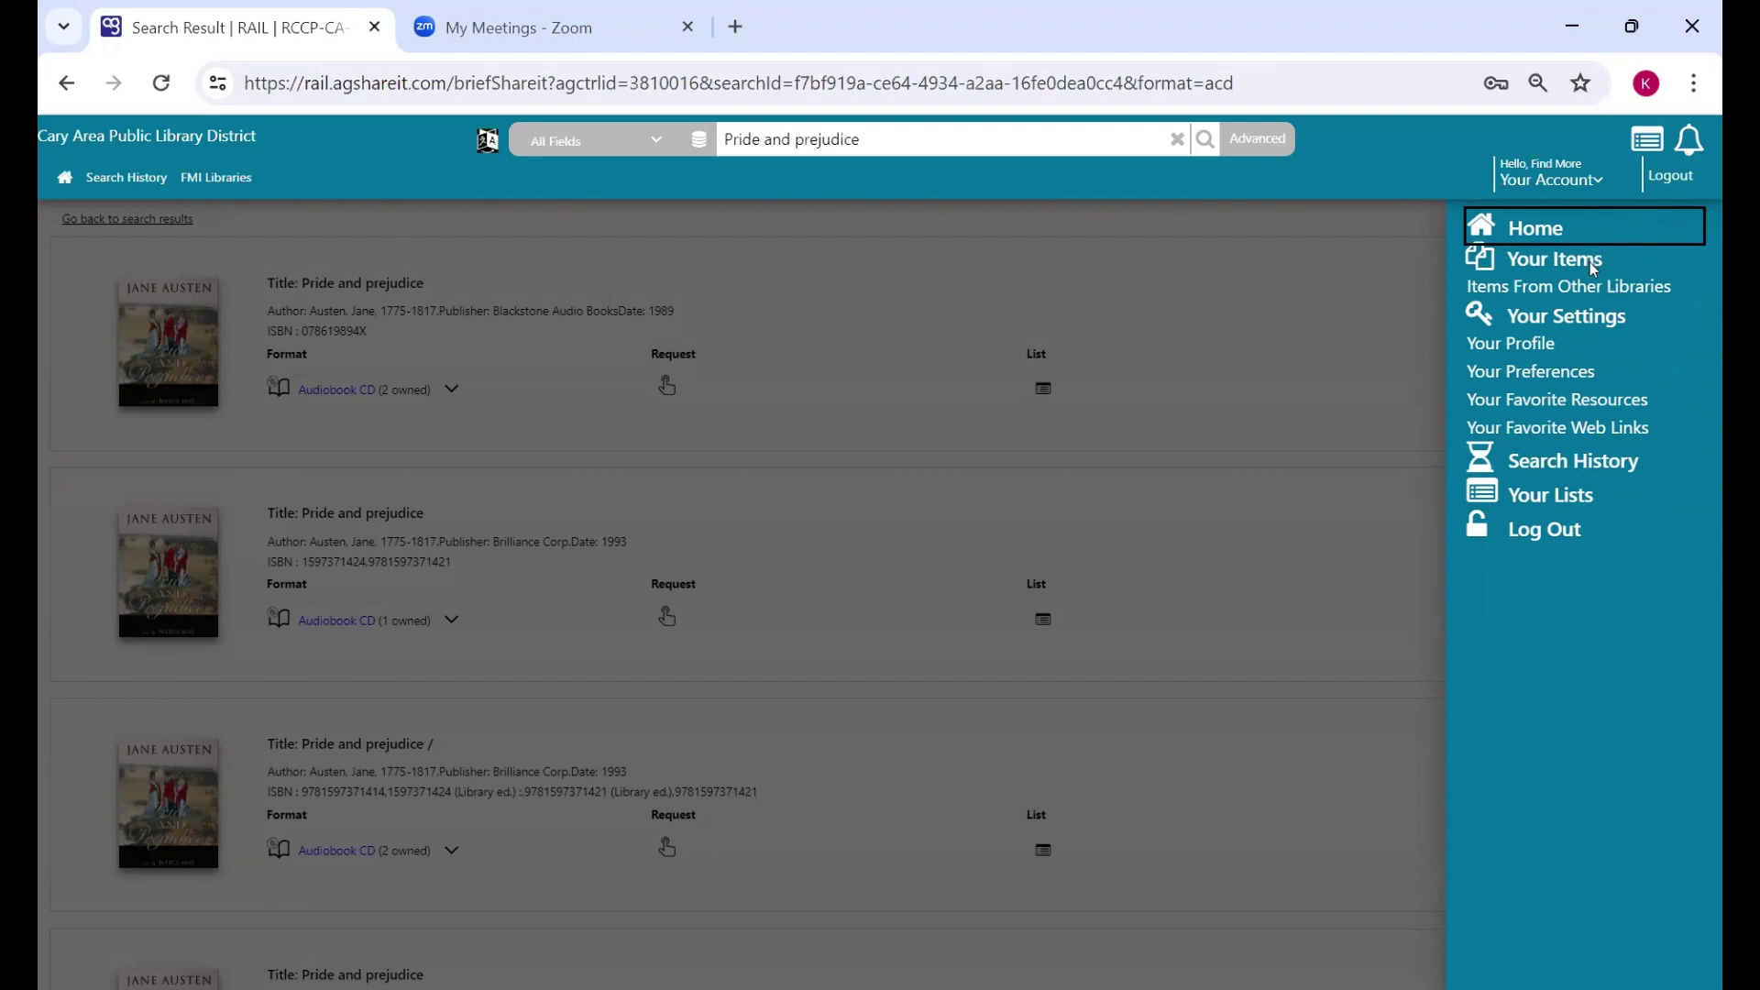
- Go to Items From Other Libraries, showing 5 submitted interlibrary requests
{"action": "left_click", "coordinate": [1602, 291]}
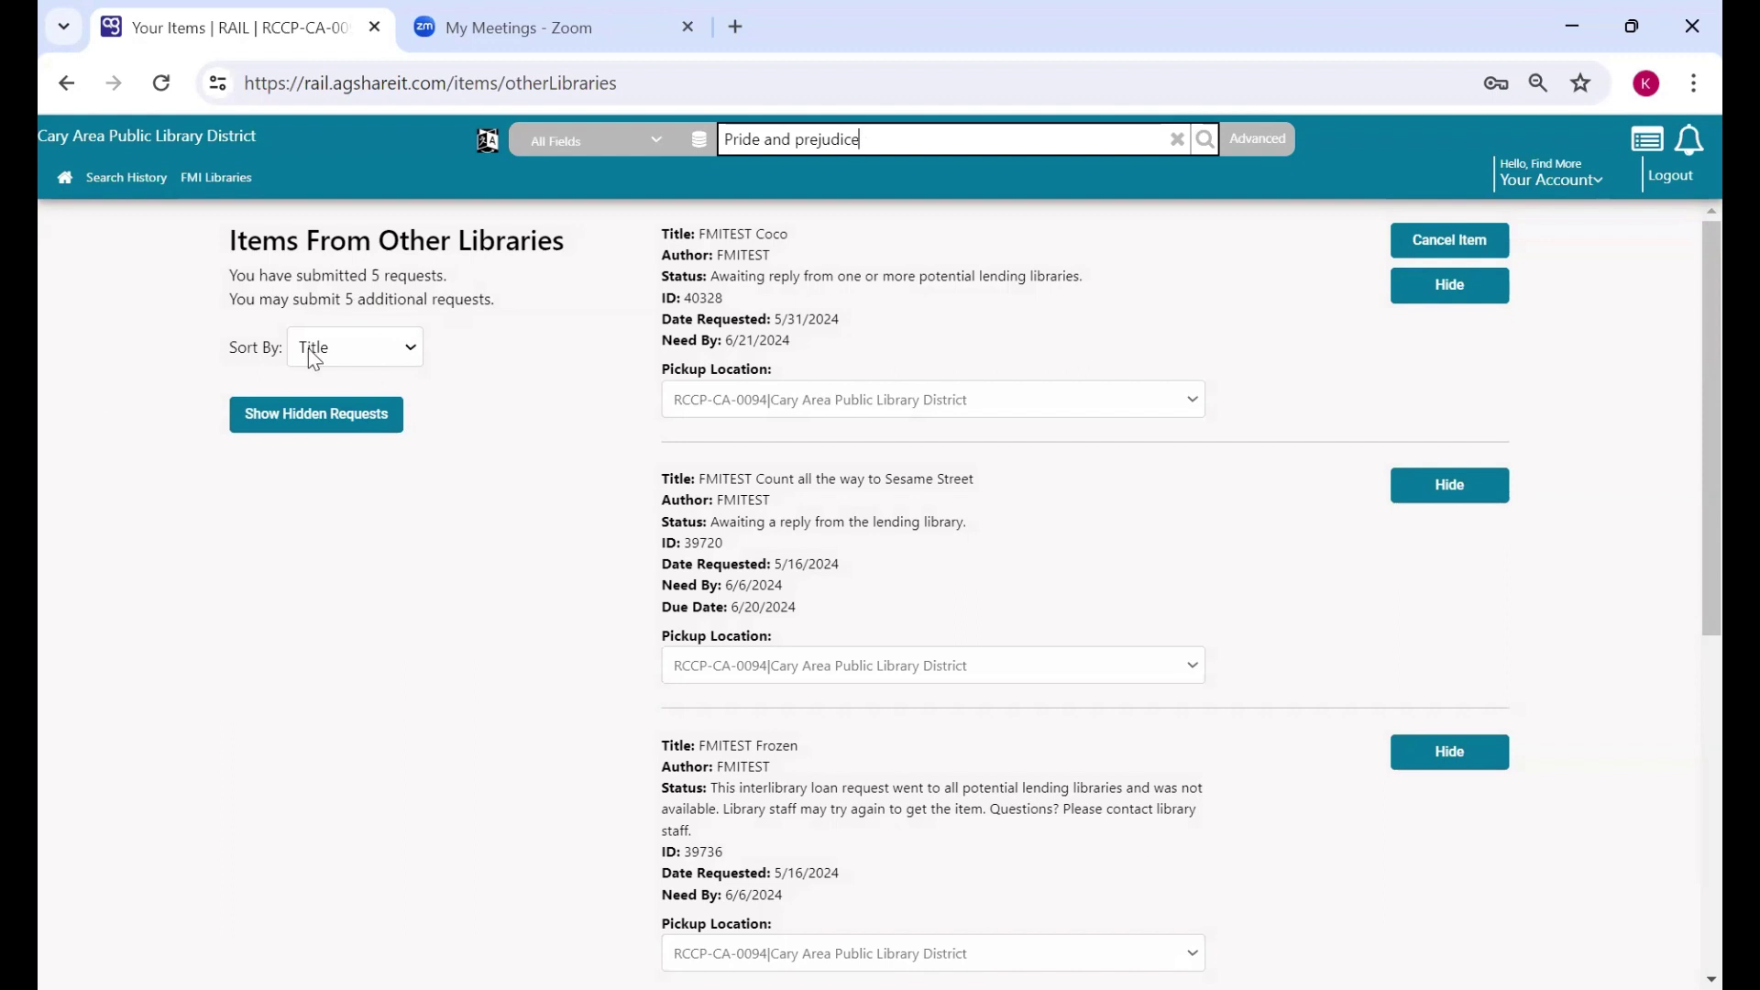
- Replace the search with 'fmitest' and scroll its 53 results to FMITEST Summer vacation
{"action": "key", "text": "ctrl+shift+Left"}
{"action": "key", "text": "ctrl+shift+Left"}
{"action": "key", "text": "ctrl+shift+Left"}
{"action": "type", "text": "fmitest"}
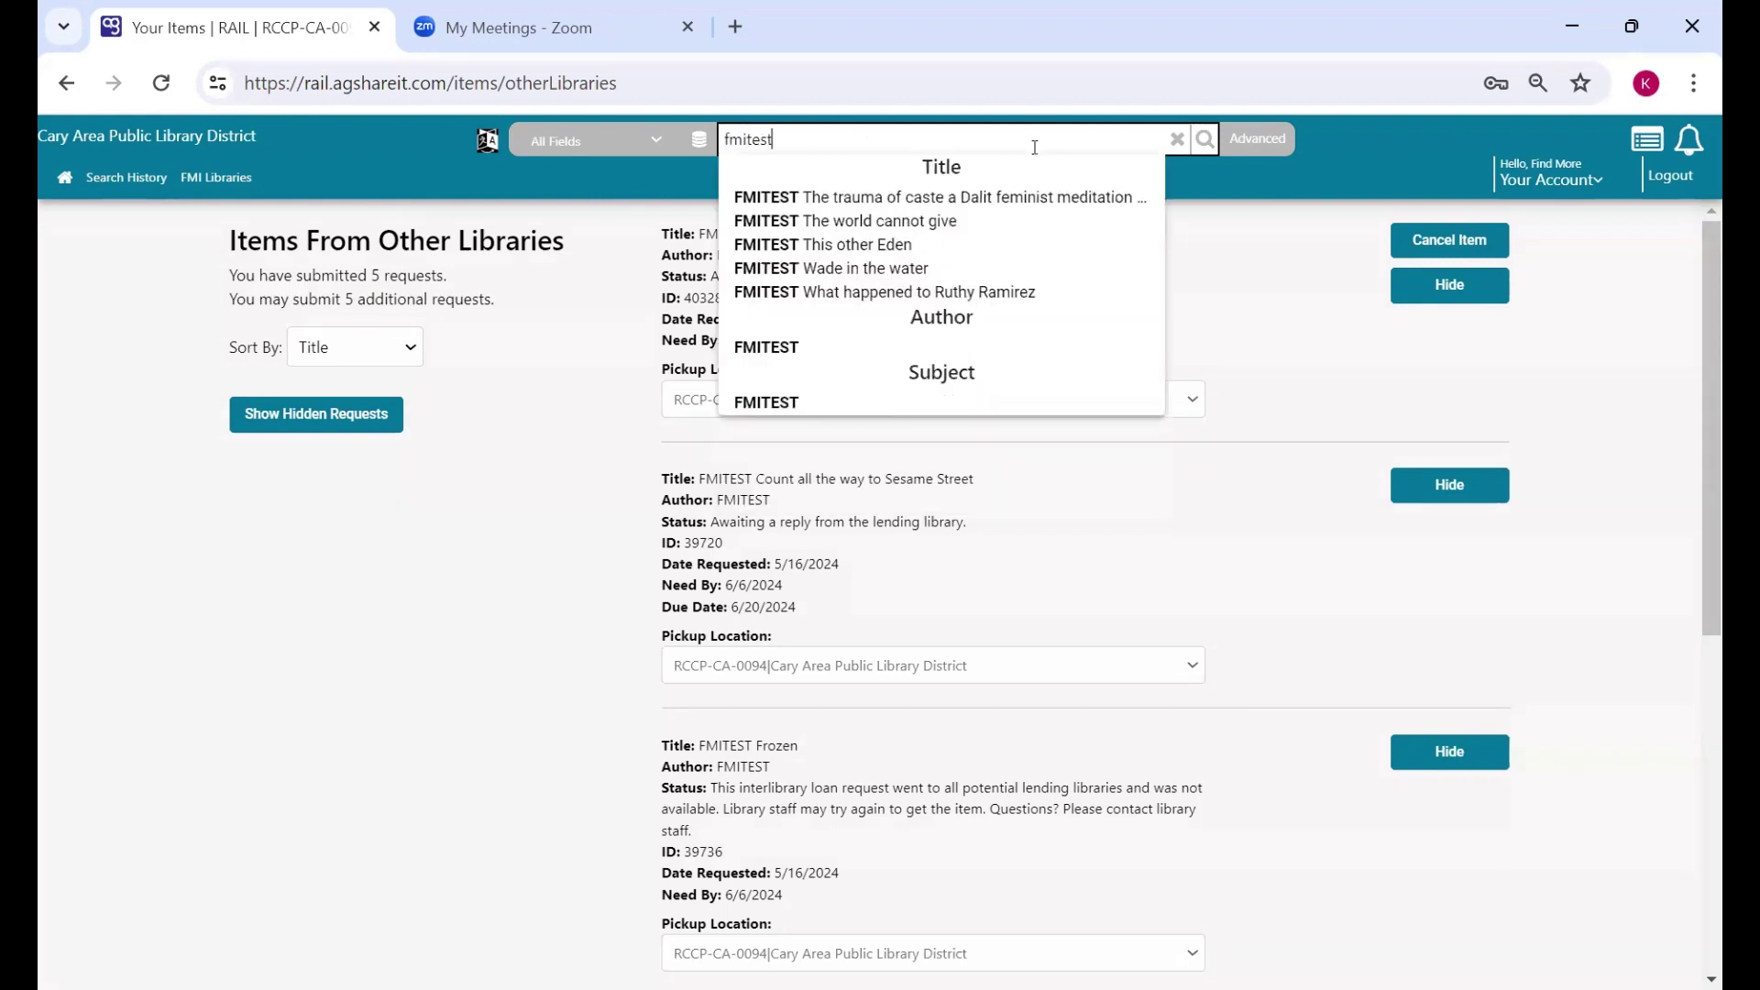
{"action": "key", "text": "Return"}
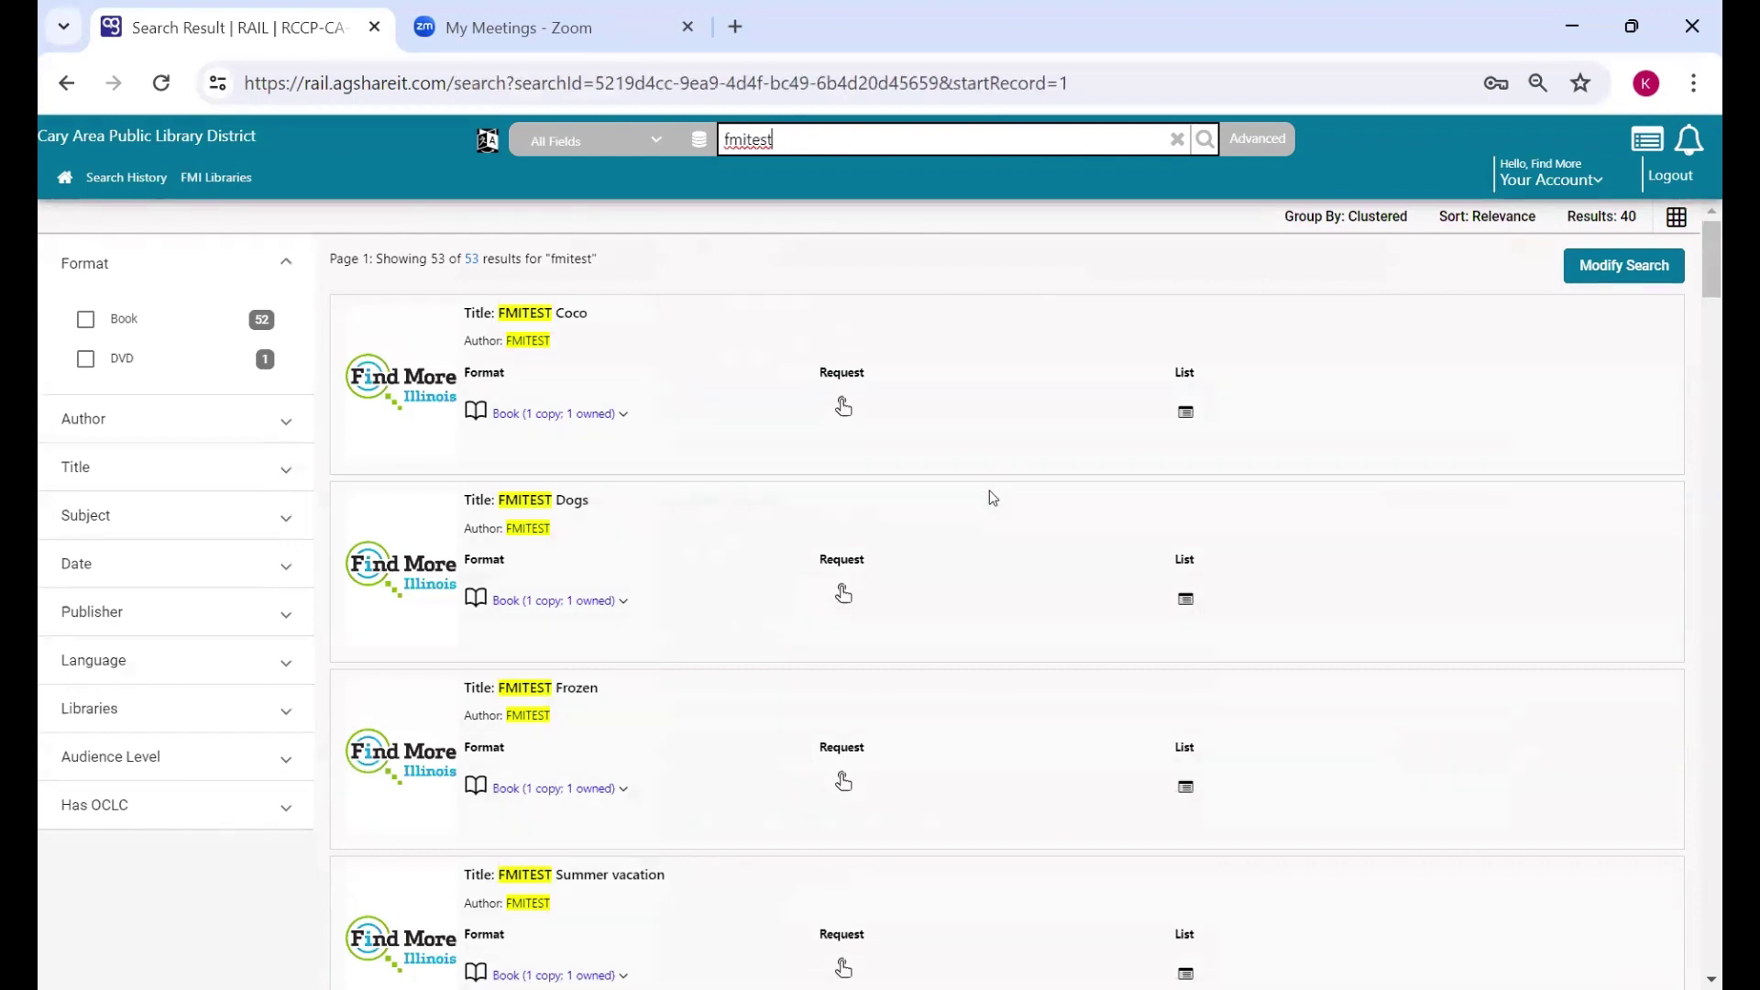
{"action": "scroll", "coordinate": [1256, 543], "scroll_direction": "down", "scroll_amount": 3}
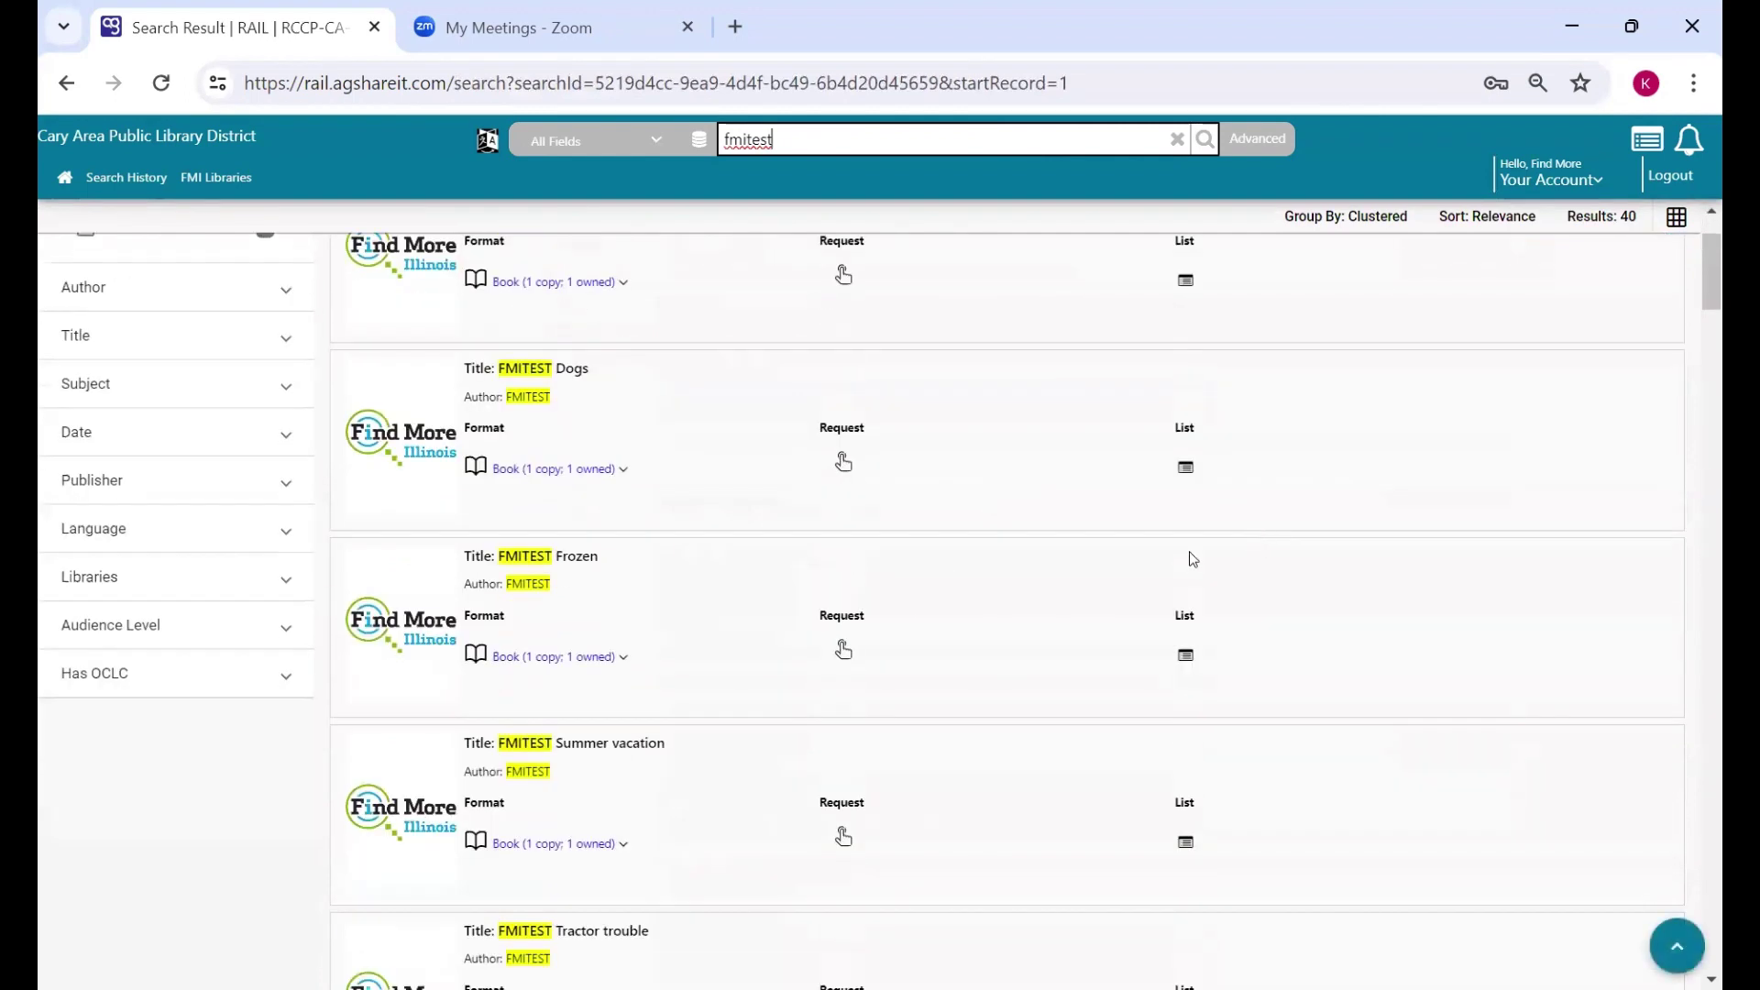
{"action": "scroll", "coordinate": [1156, 550], "scroll_direction": "down", "scroll_amount": 2}
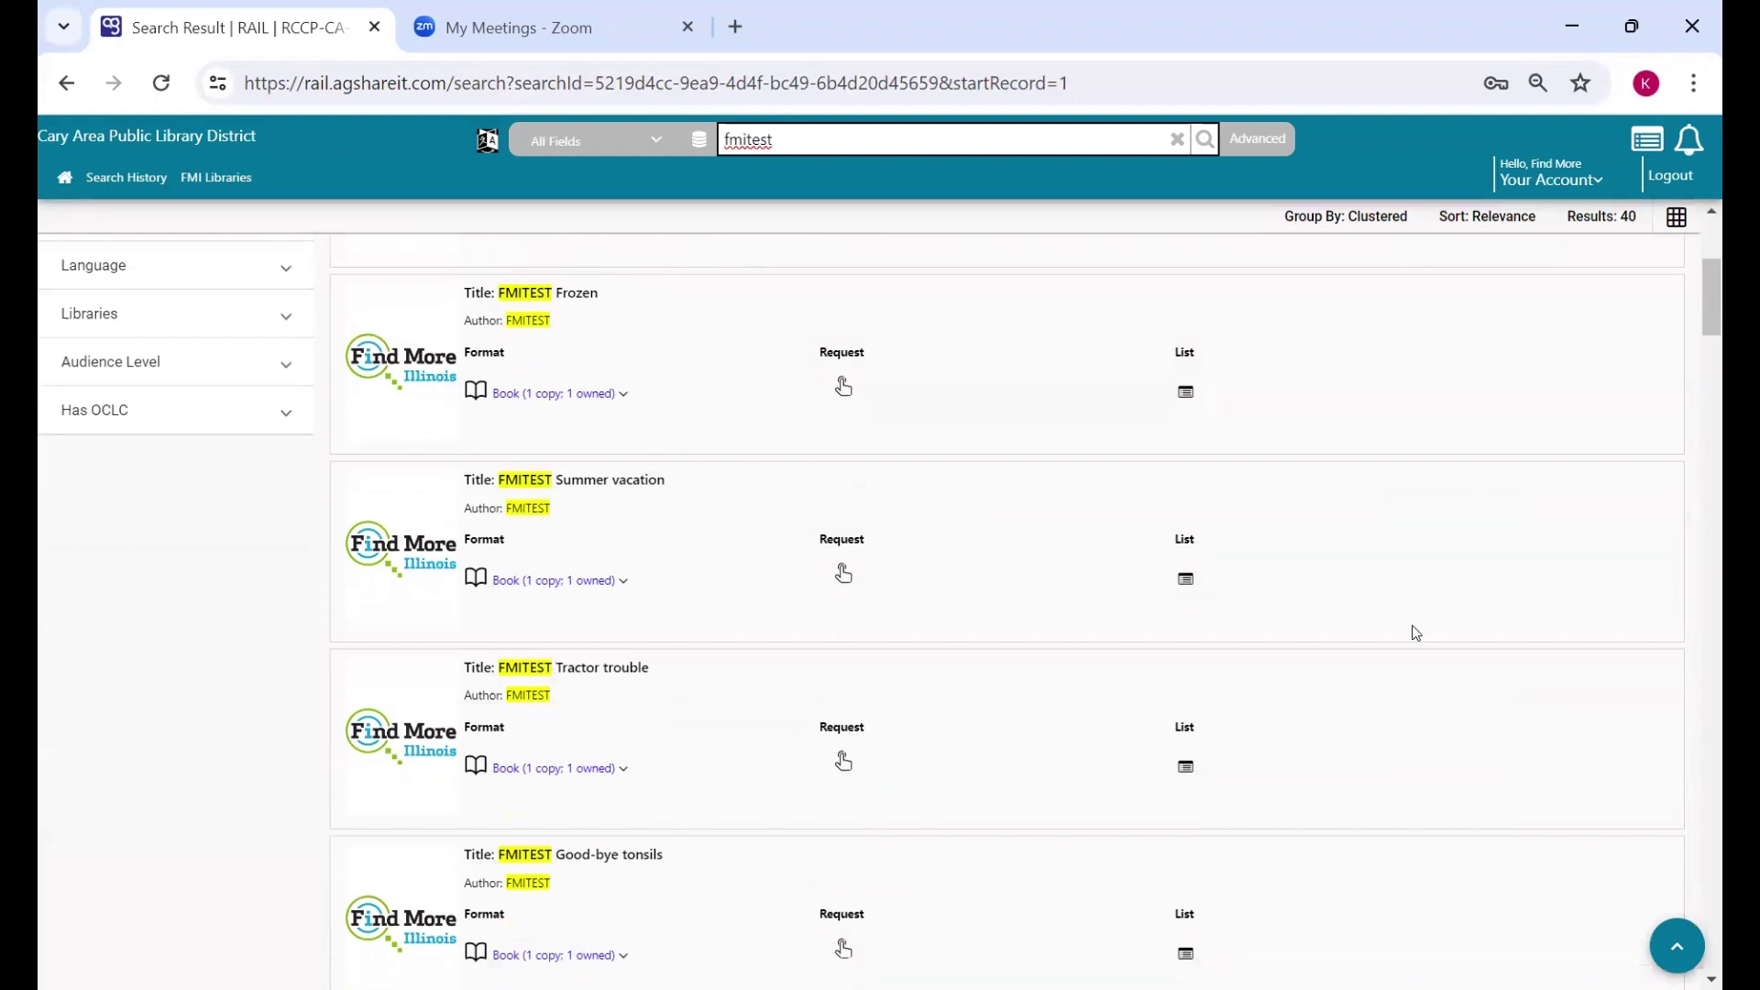
{"action": "scroll", "coordinate": [1411, 635], "scroll_direction": "down", "scroll_amount": 2}
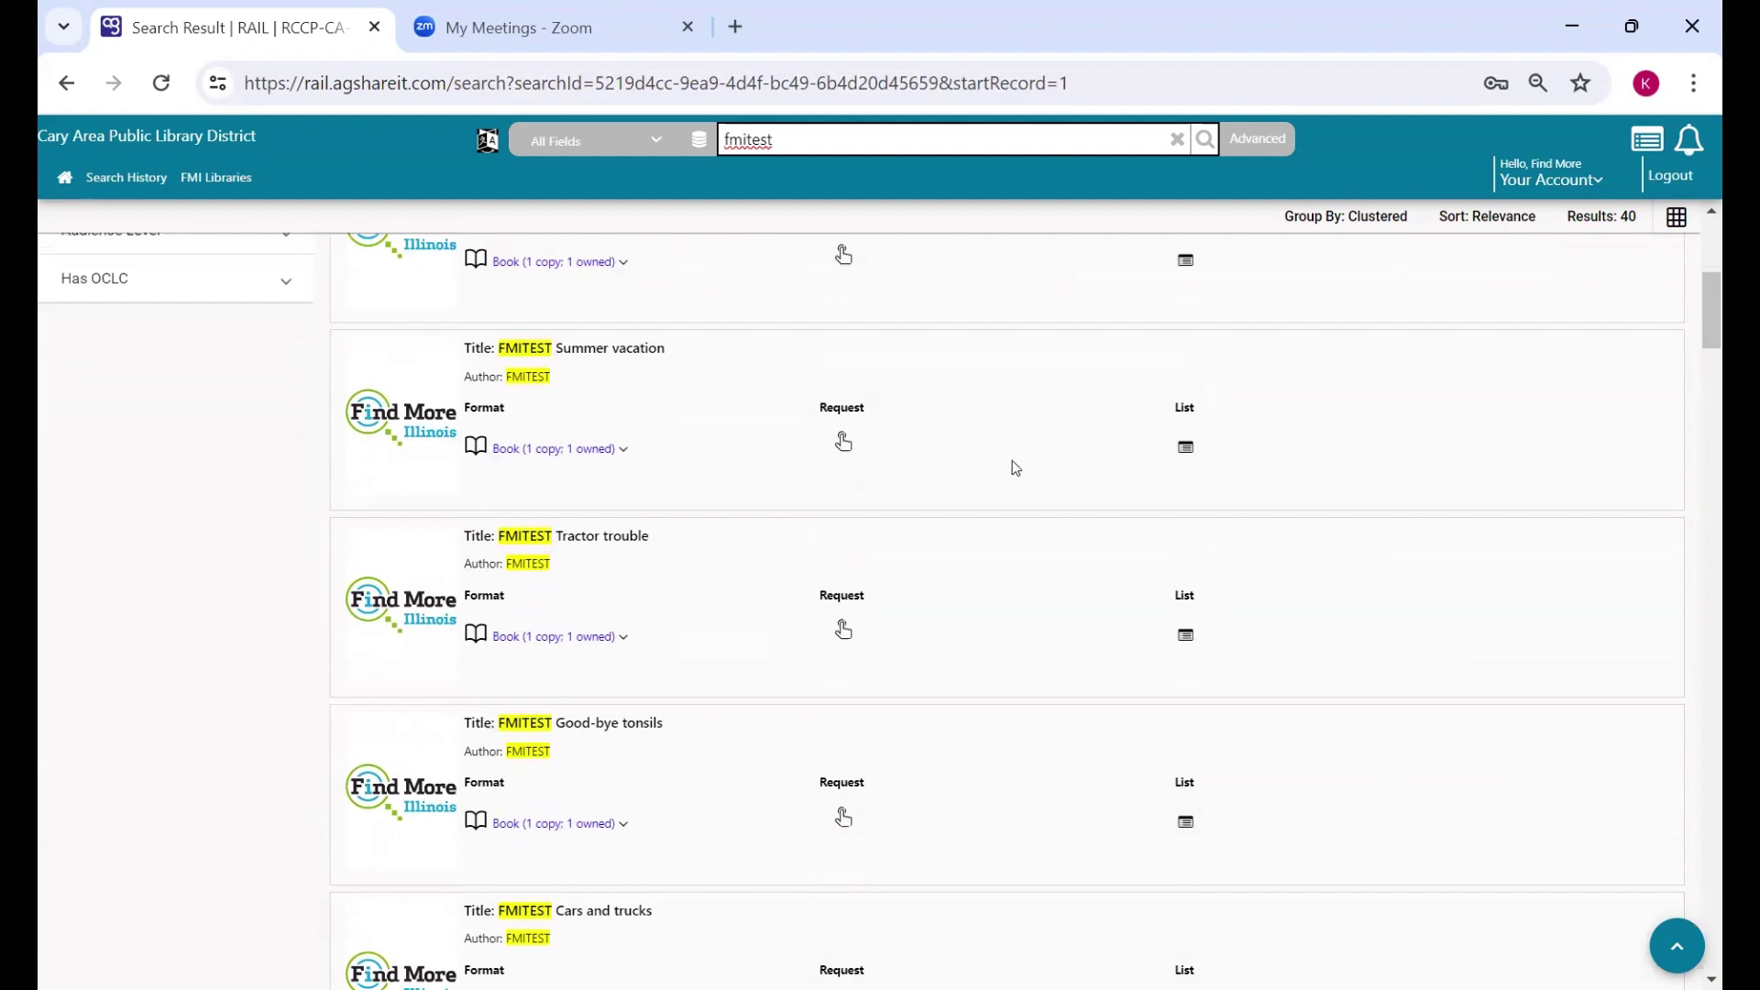
- Request FMITEST Summer vacation and scroll the prefilled form with 6/21/2024 need-by date
{"action": "left_click", "coordinate": [843, 444]}
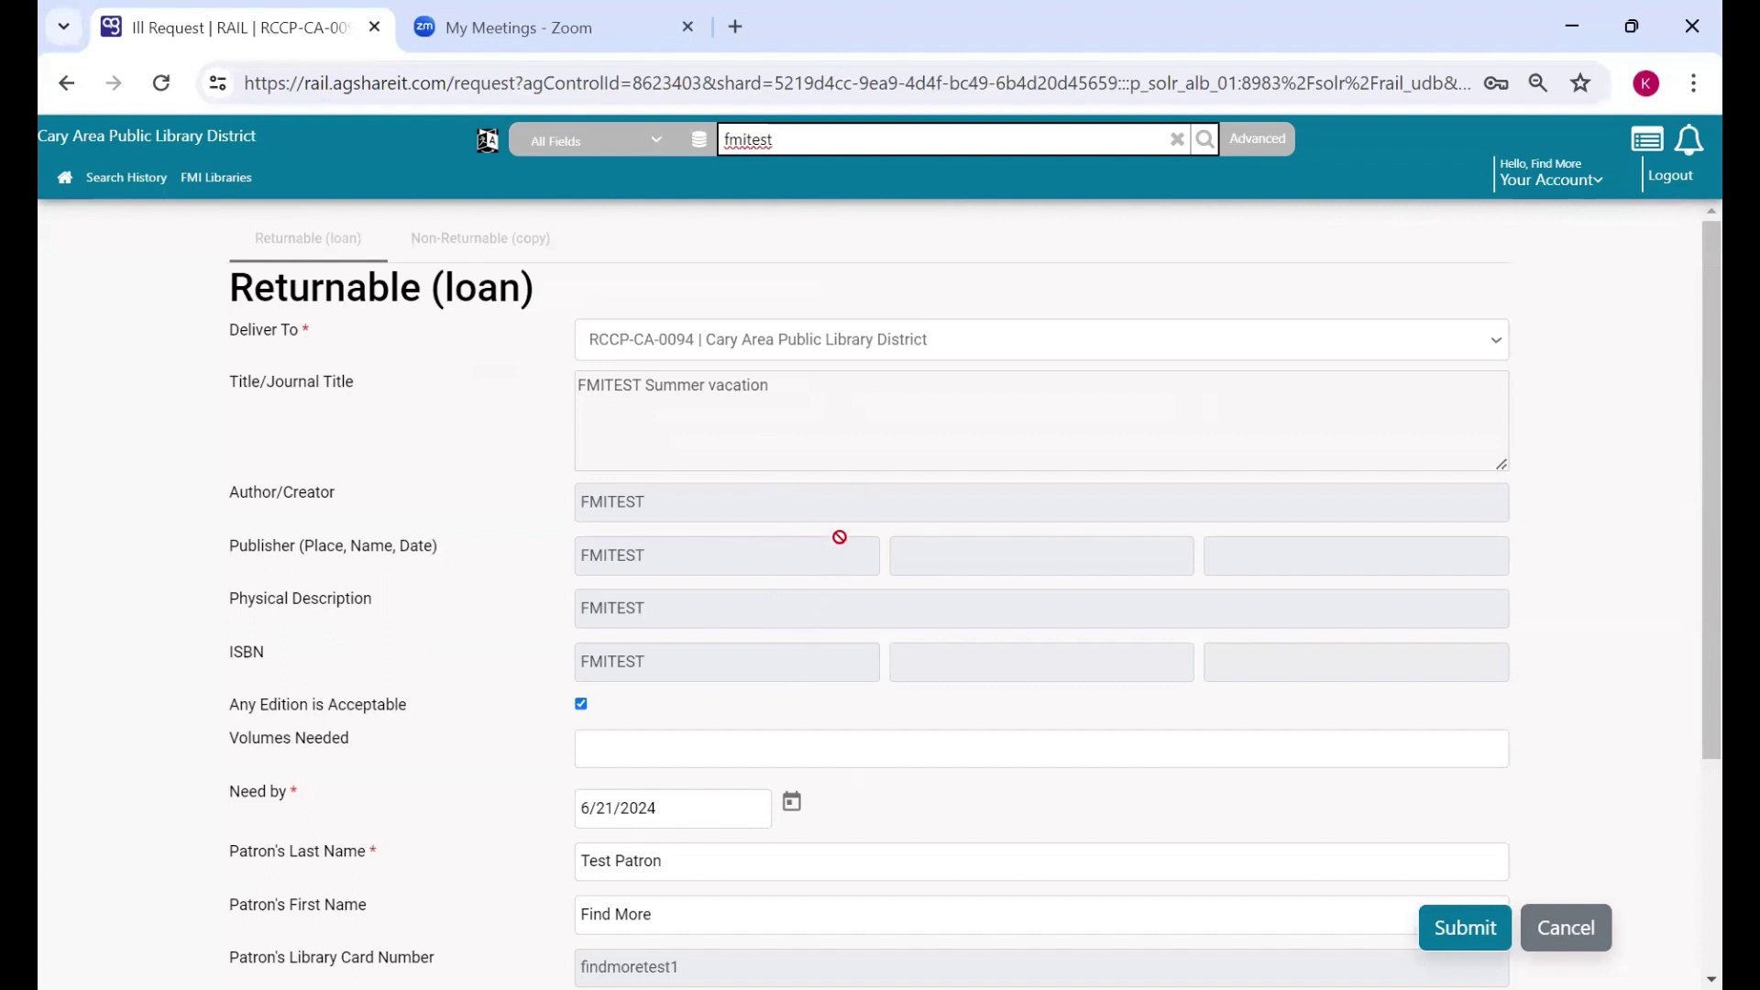
{"action": "scroll", "coordinate": [483, 714], "scroll_direction": "down", "scroll_amount": 3}
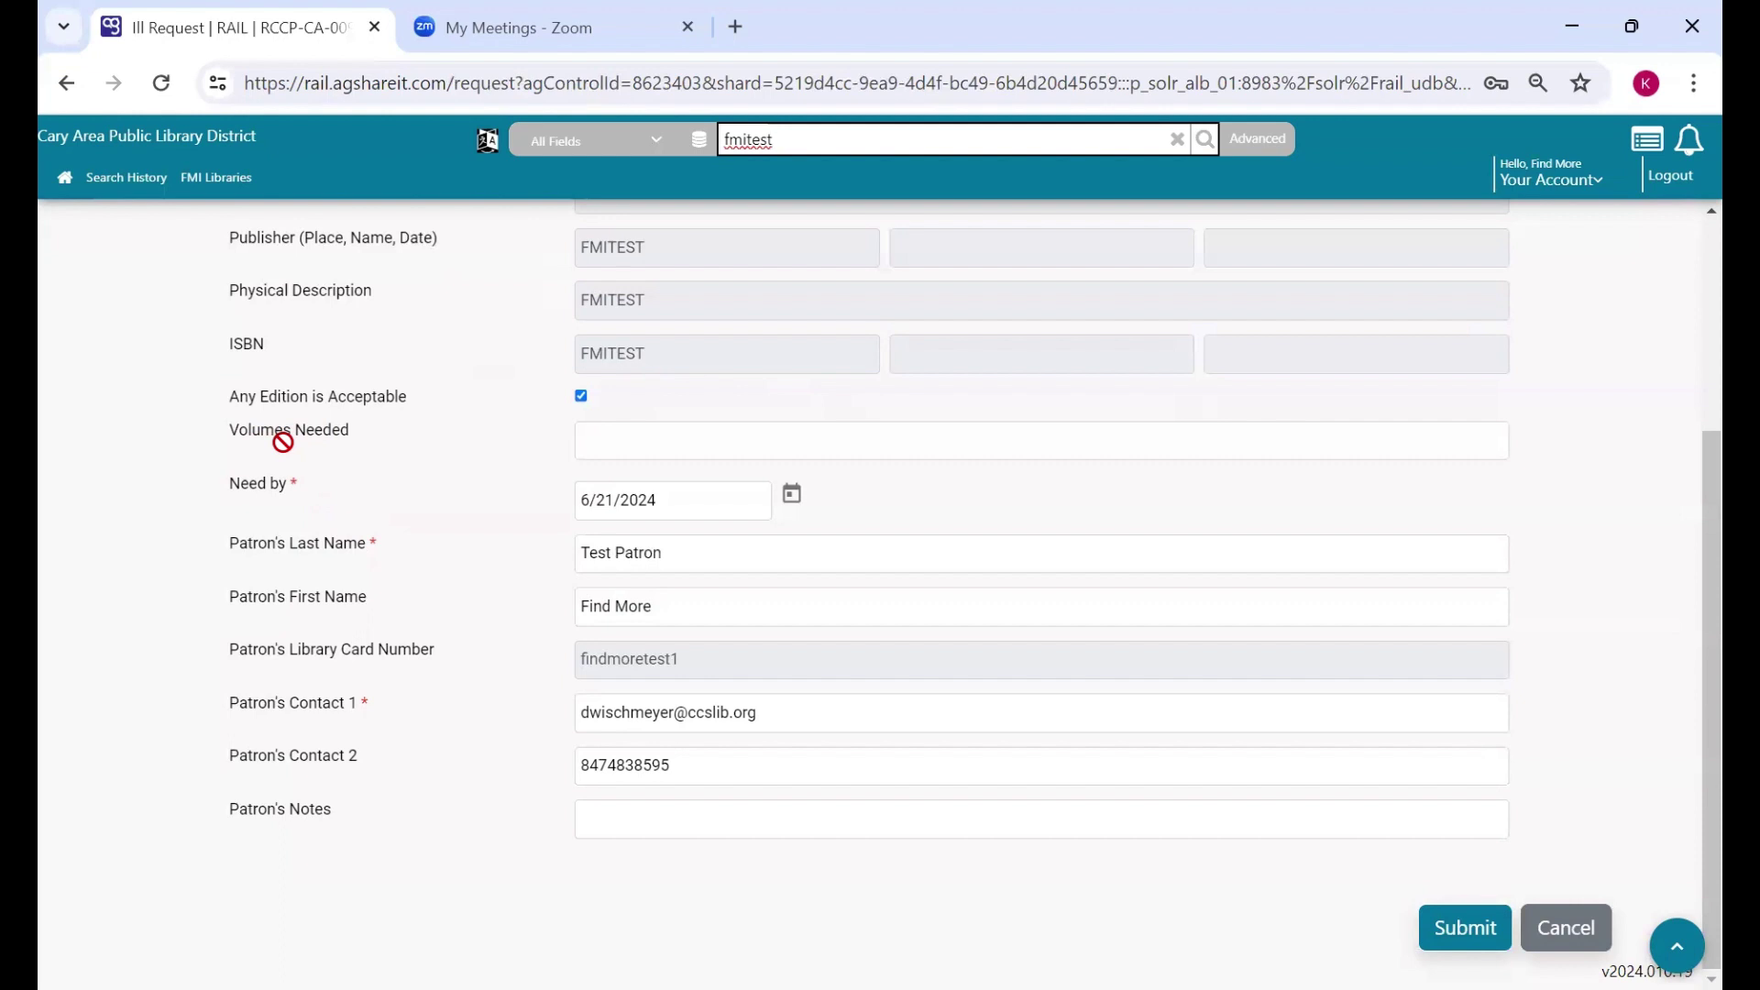
- Enter 10 volumes needed, keep the need-by date at 6/21/2024, and move to Patron's Notes
{"action": "left_click", "coordinate": [623, 428]}
{"action": "type", "text": "10"}
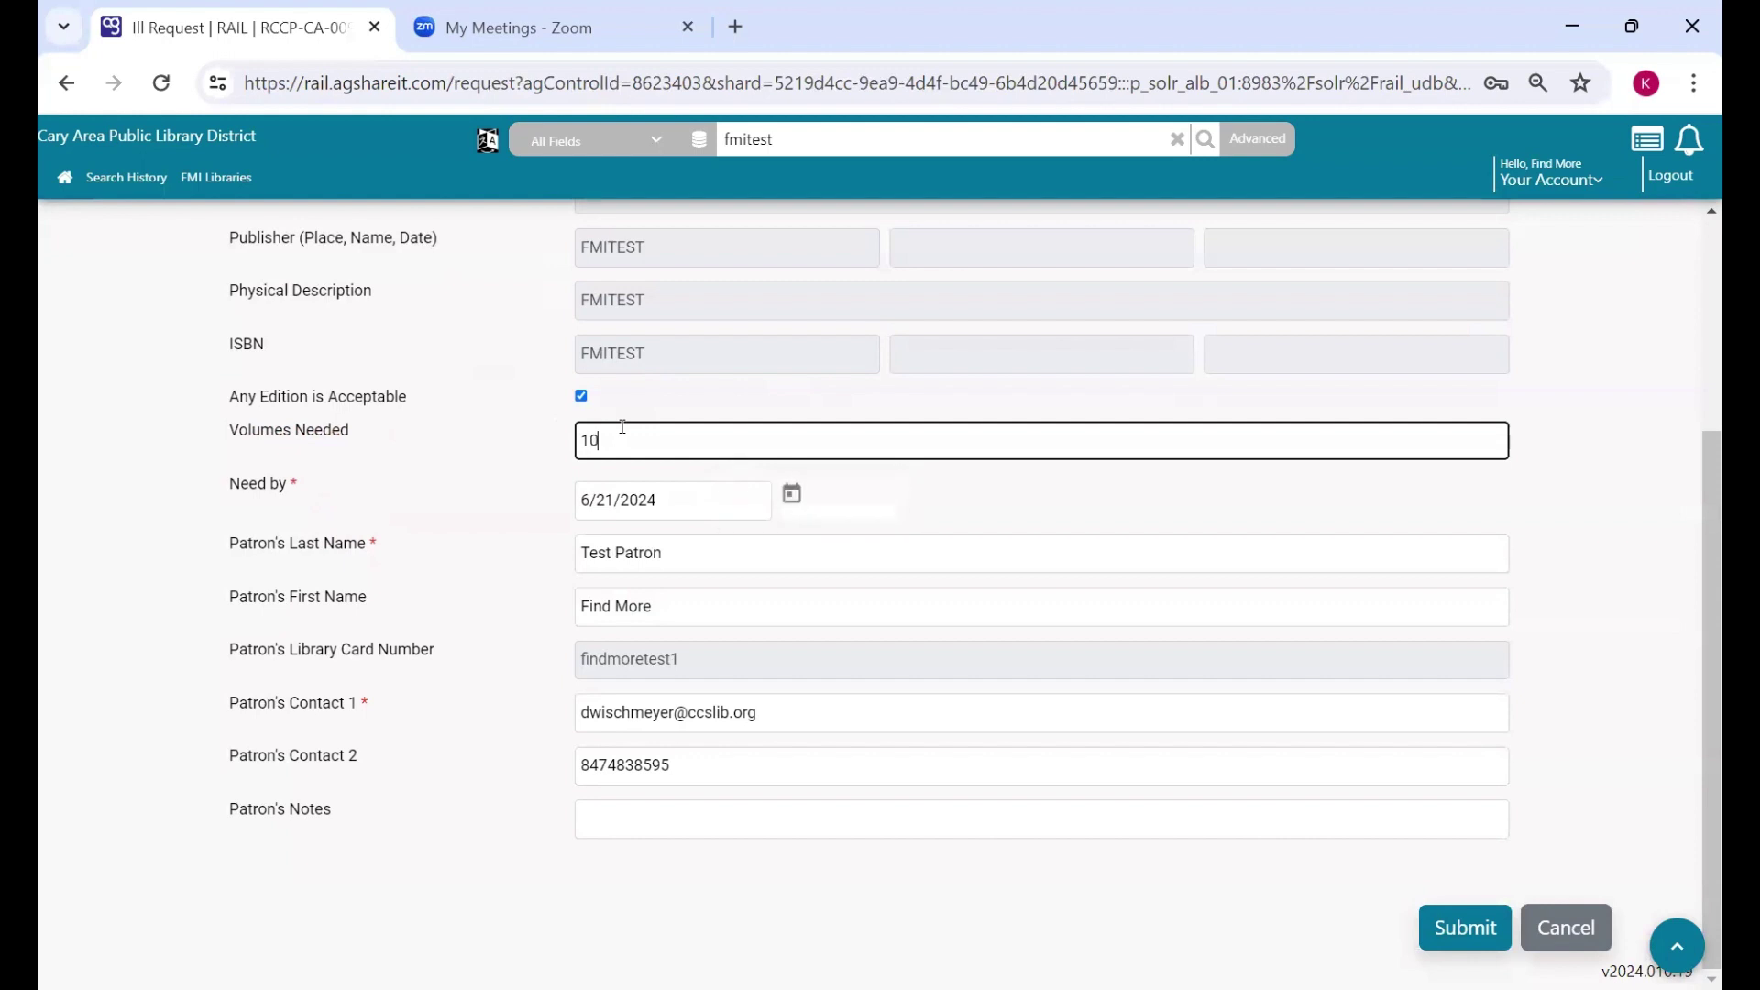
{"action": "left_click", "coordinate": [526, 501]}
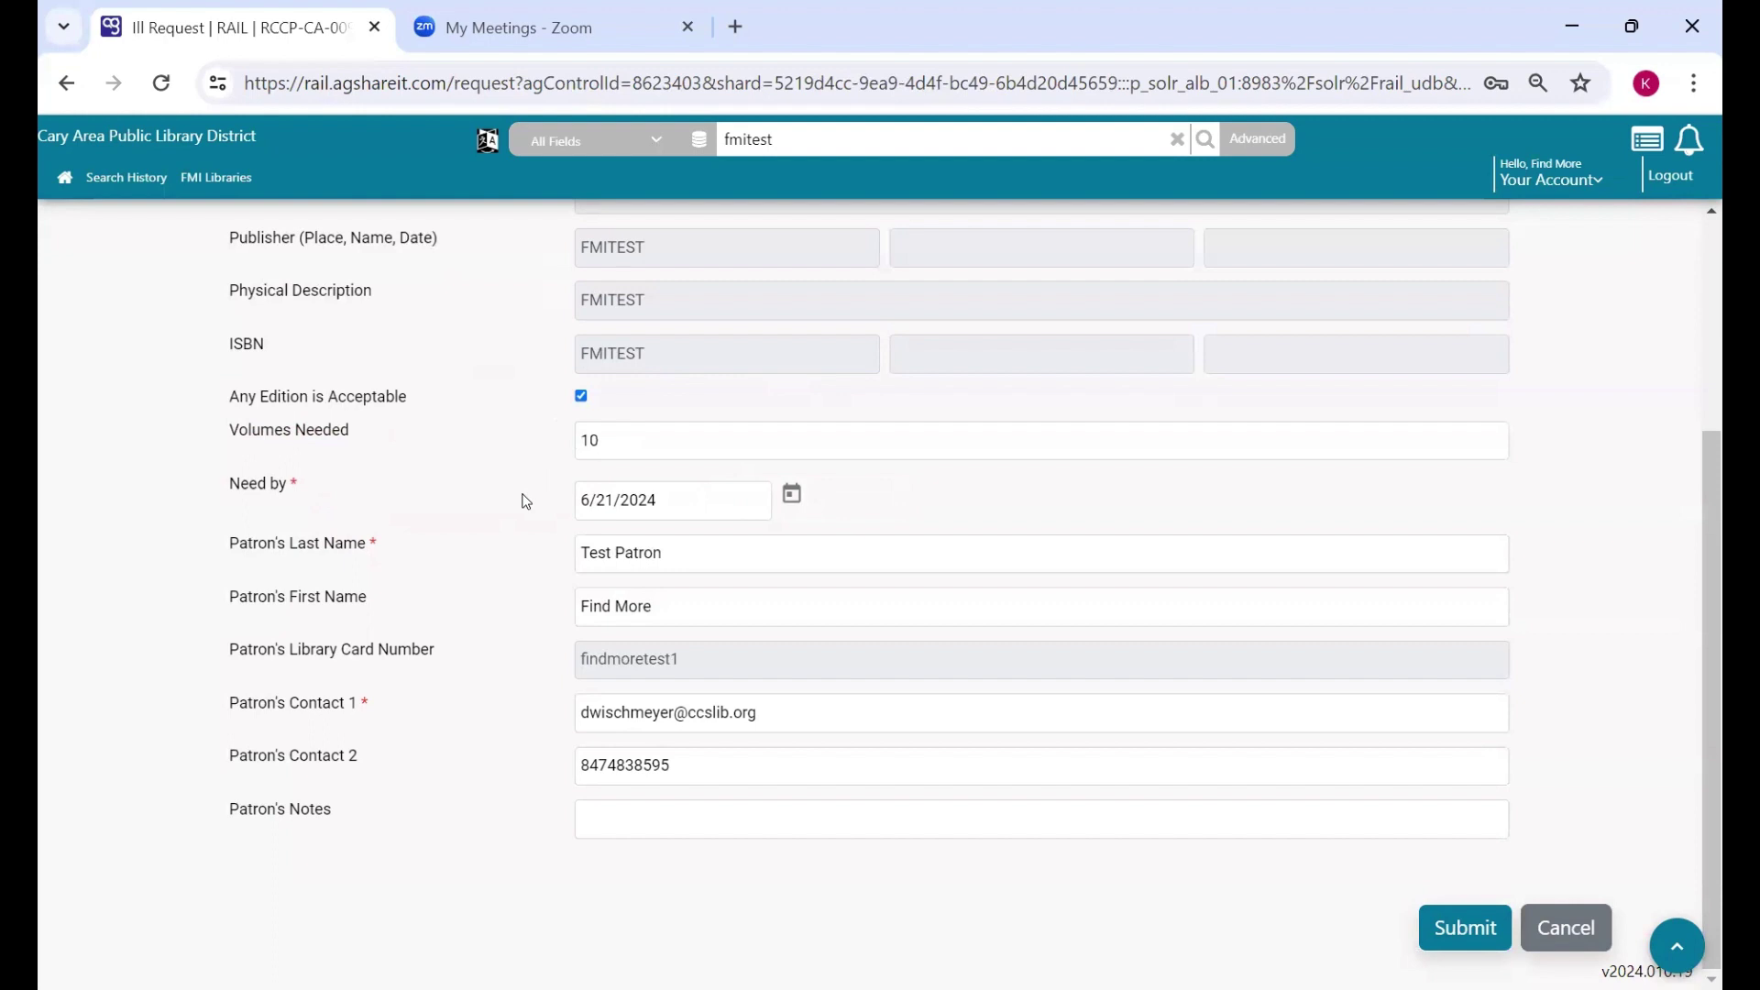
{"action": "left_click", "coordinate": [792, 498]}
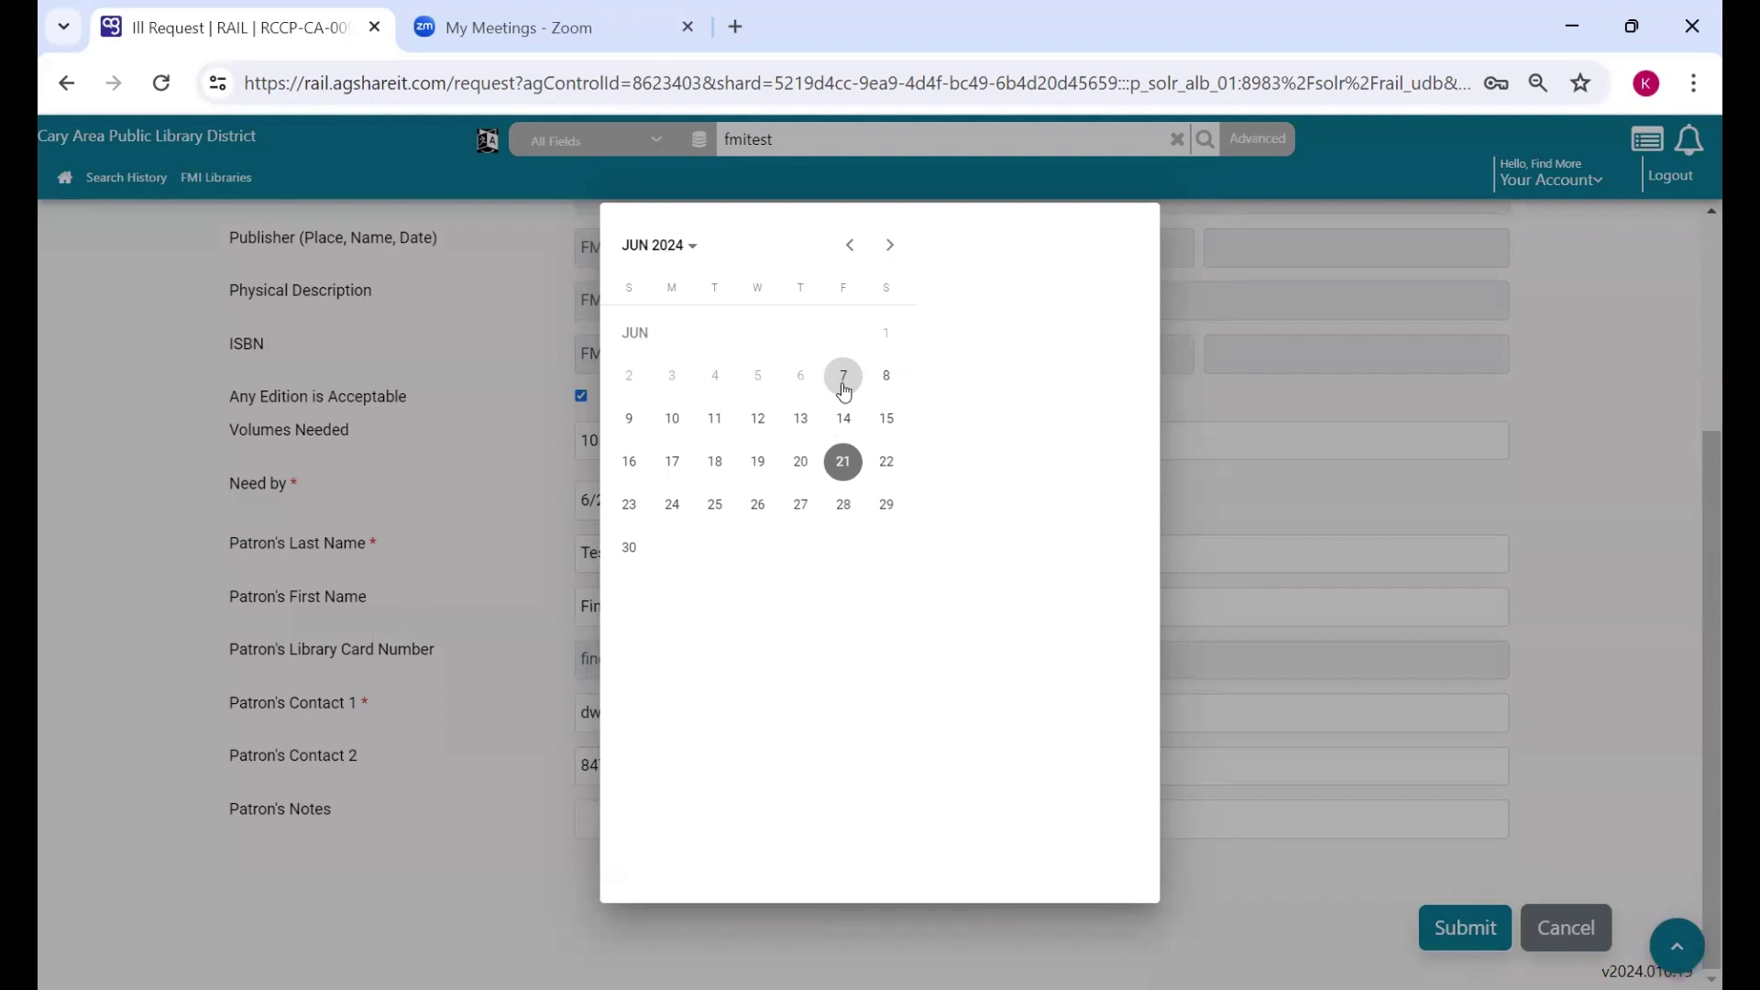
{"action": "left_click", "coordinate": [483, 609]}
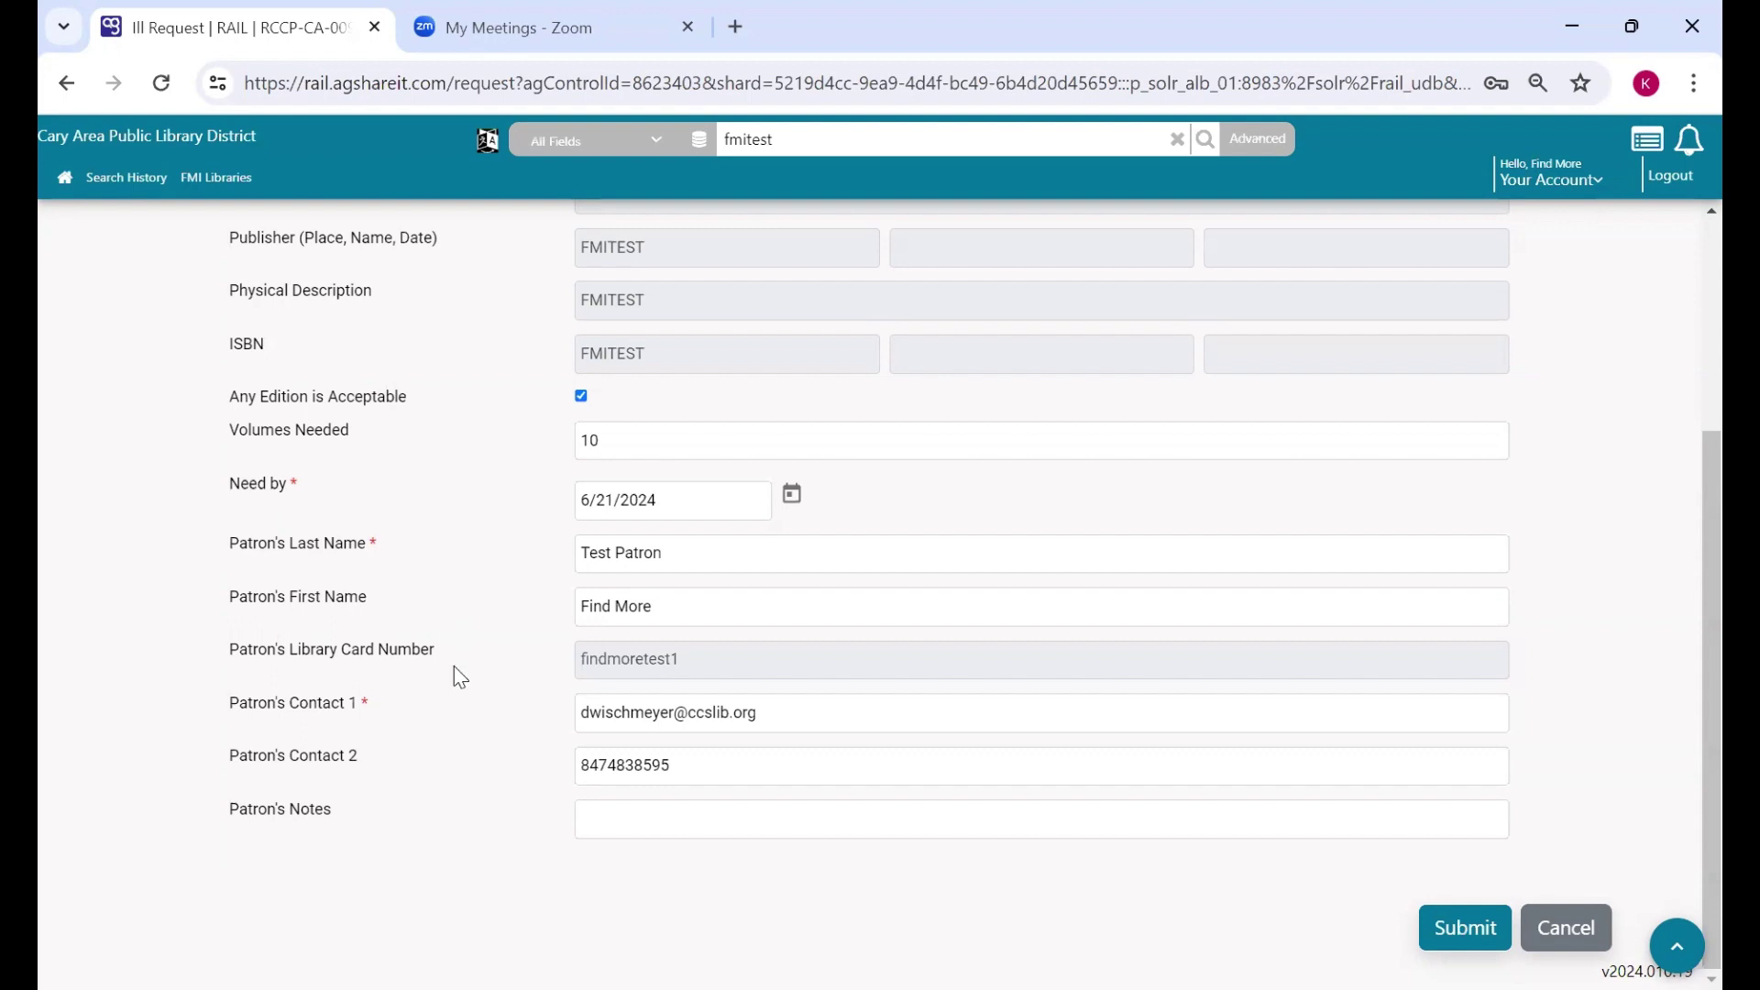
{"action": "left_click", "coordinate": [605, 823]}
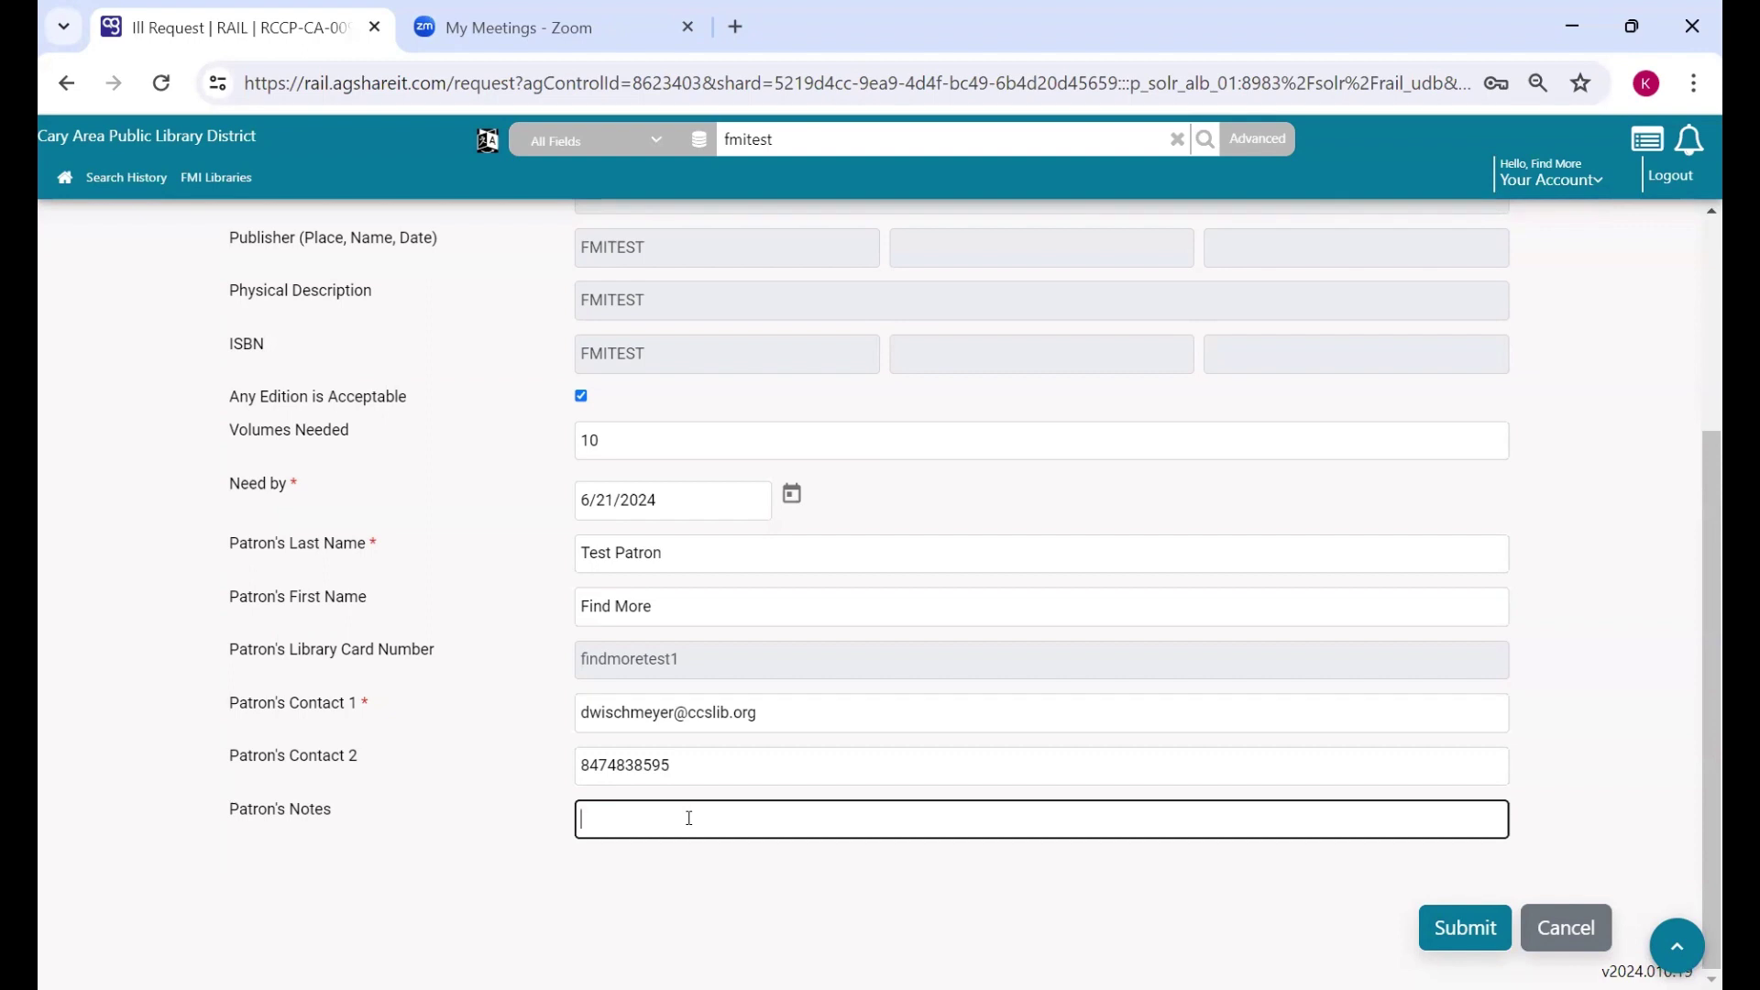
- Submit the FMITEST Summer vacation request and dismiss the ILL Request confirmation
{"action": "left_click", "coordinate": [1471, 929]}
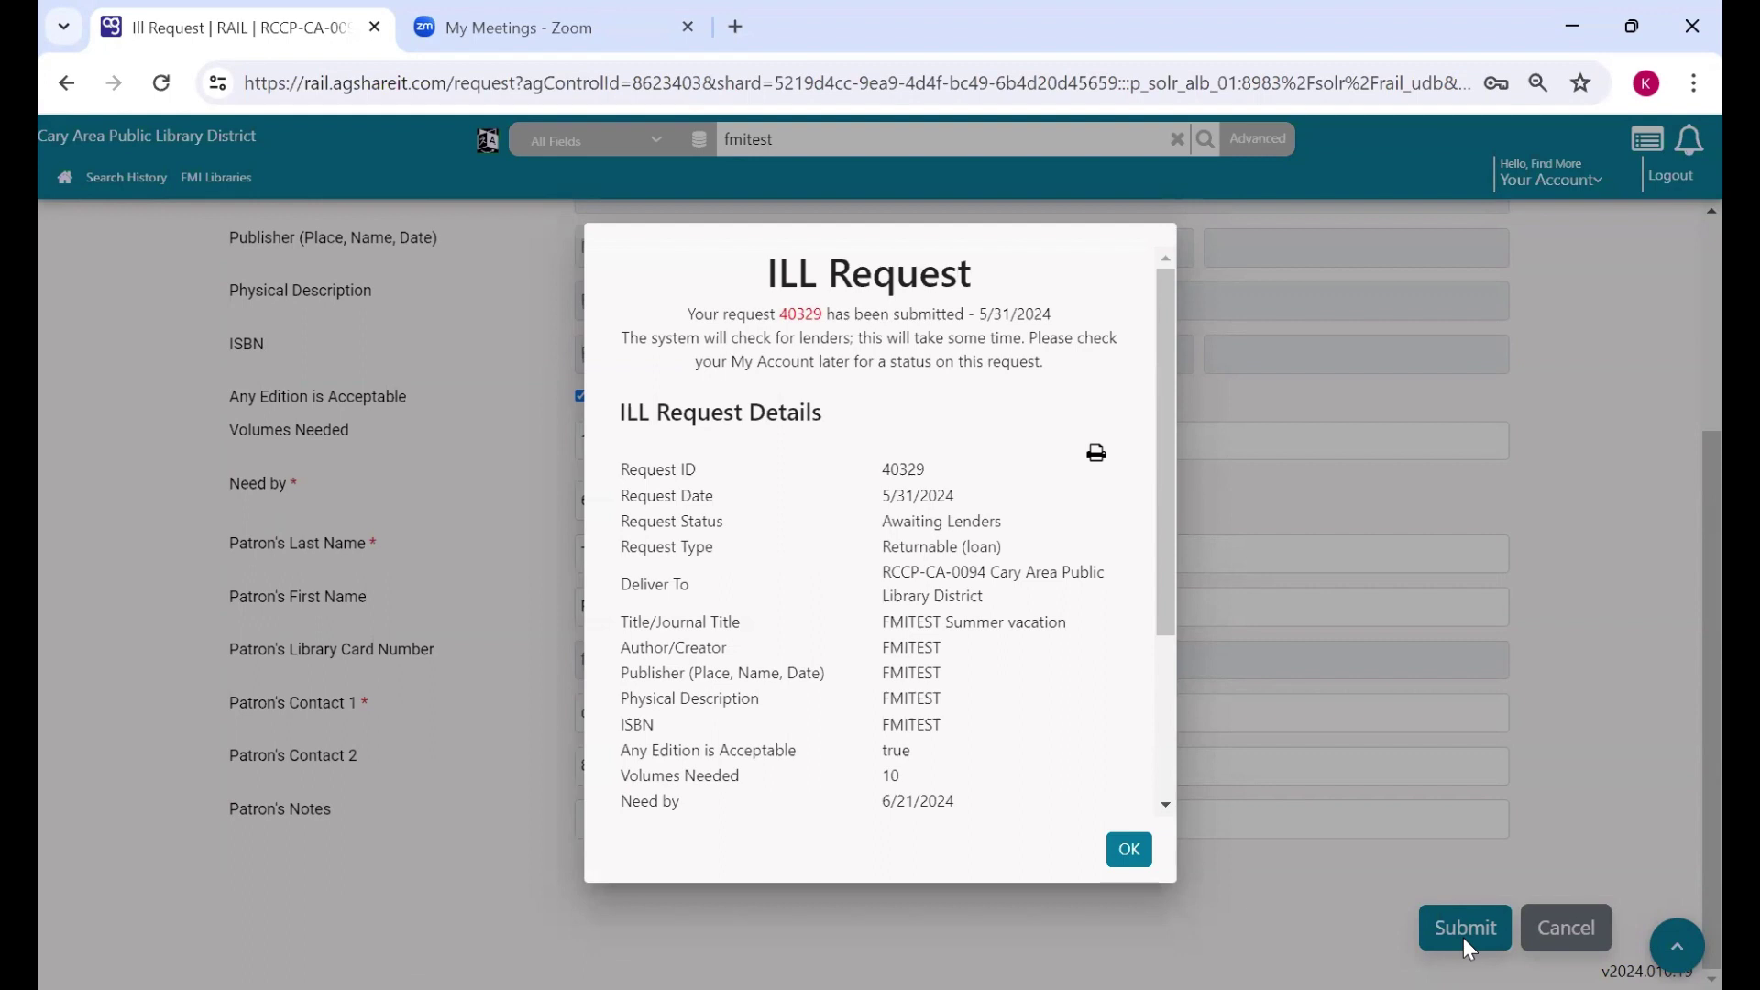
{"action": "left_click", "coordinate": [1122, 859]}
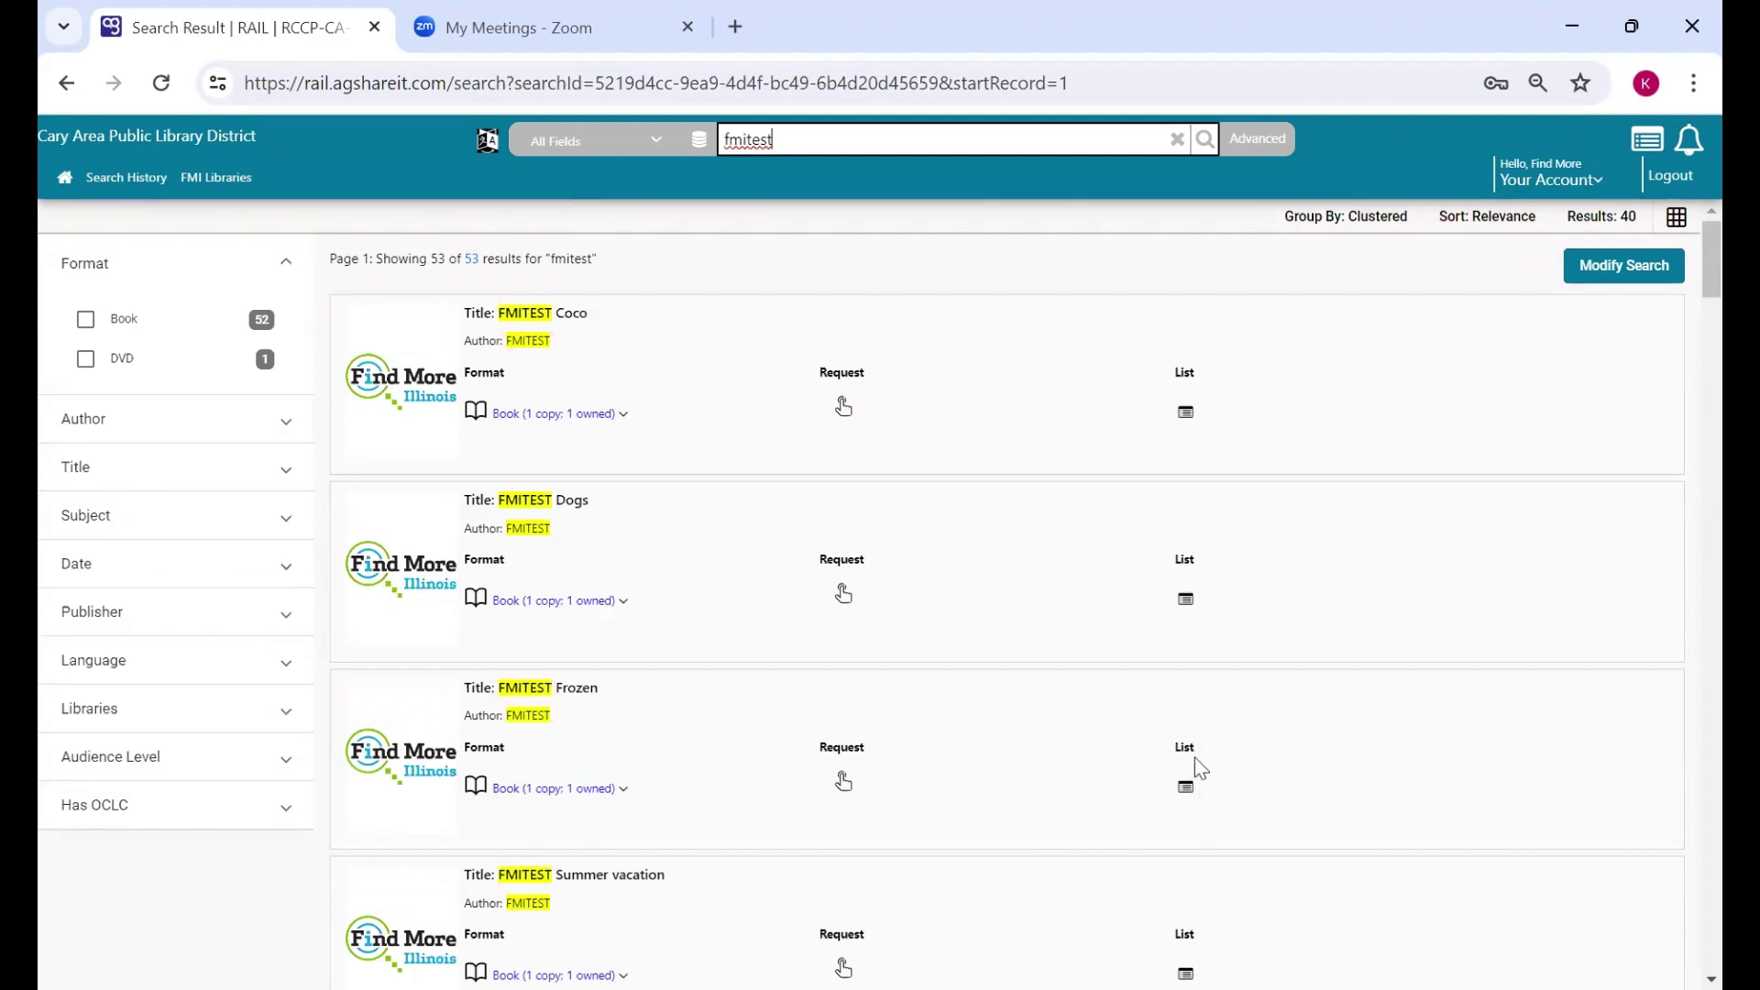
- Reopen Items From Other Libraries and scroll through the 6 submitted requests
{"action": "left_click", "coordinate": [1604, 180]}
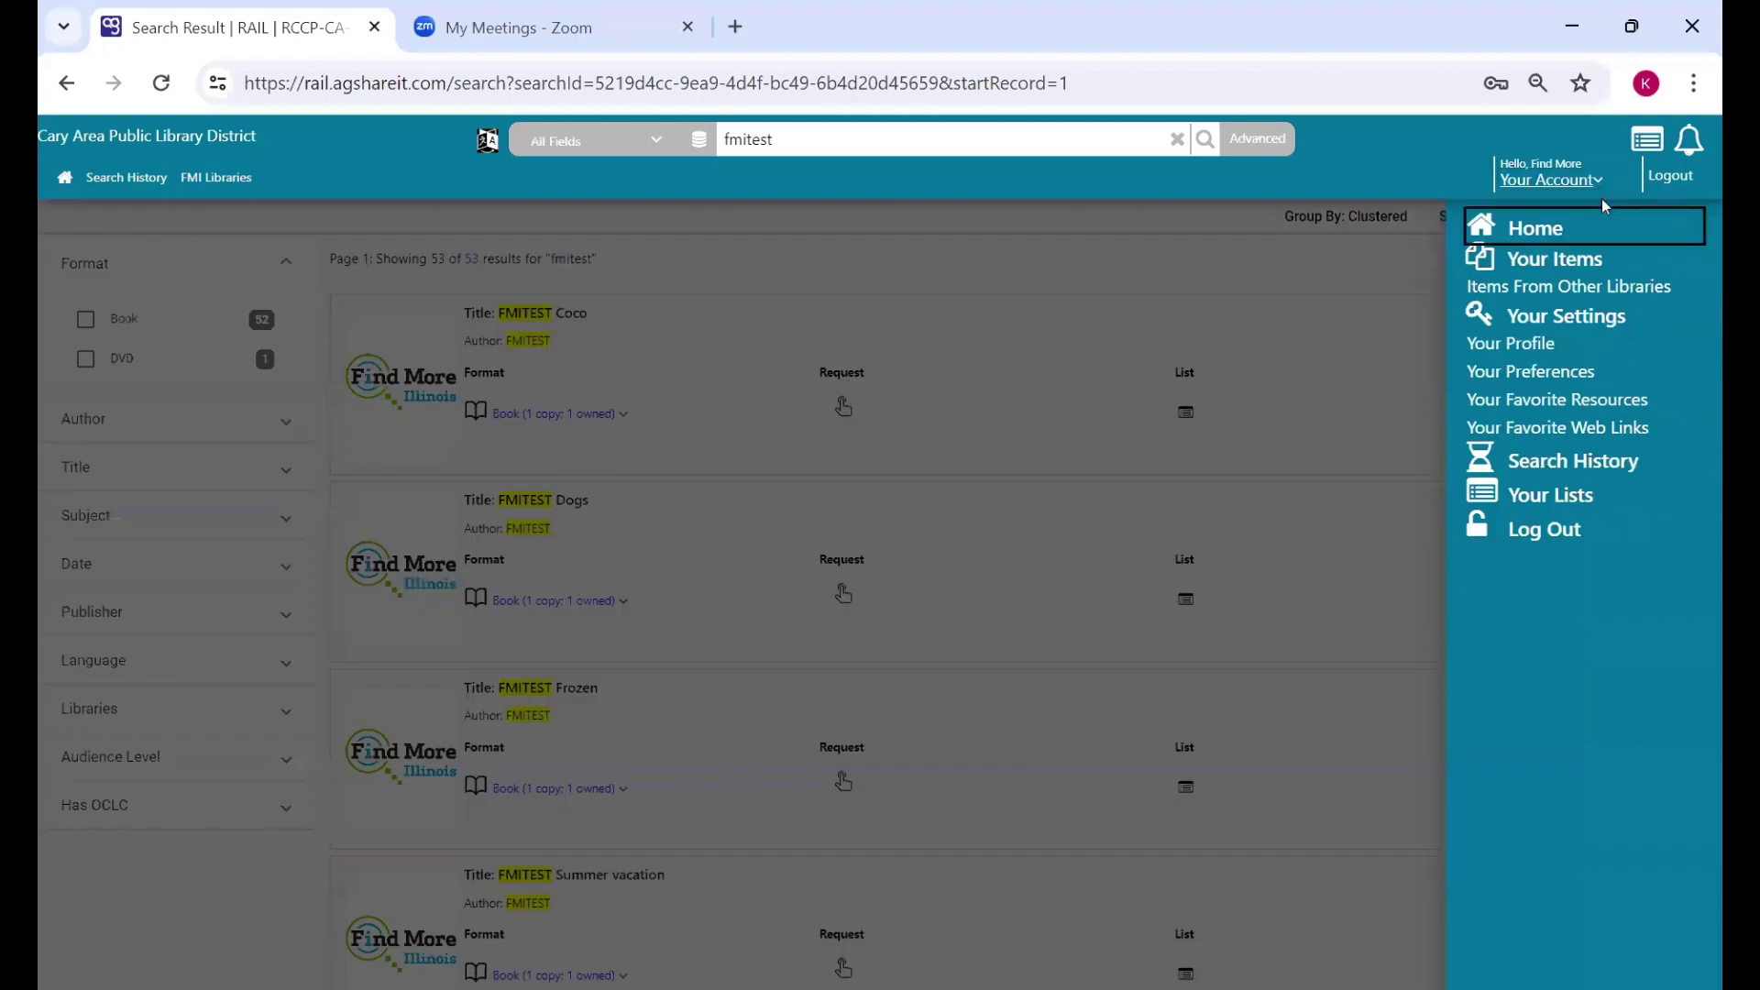
{"action": "left_click", "coordinate": [1657, 290]}
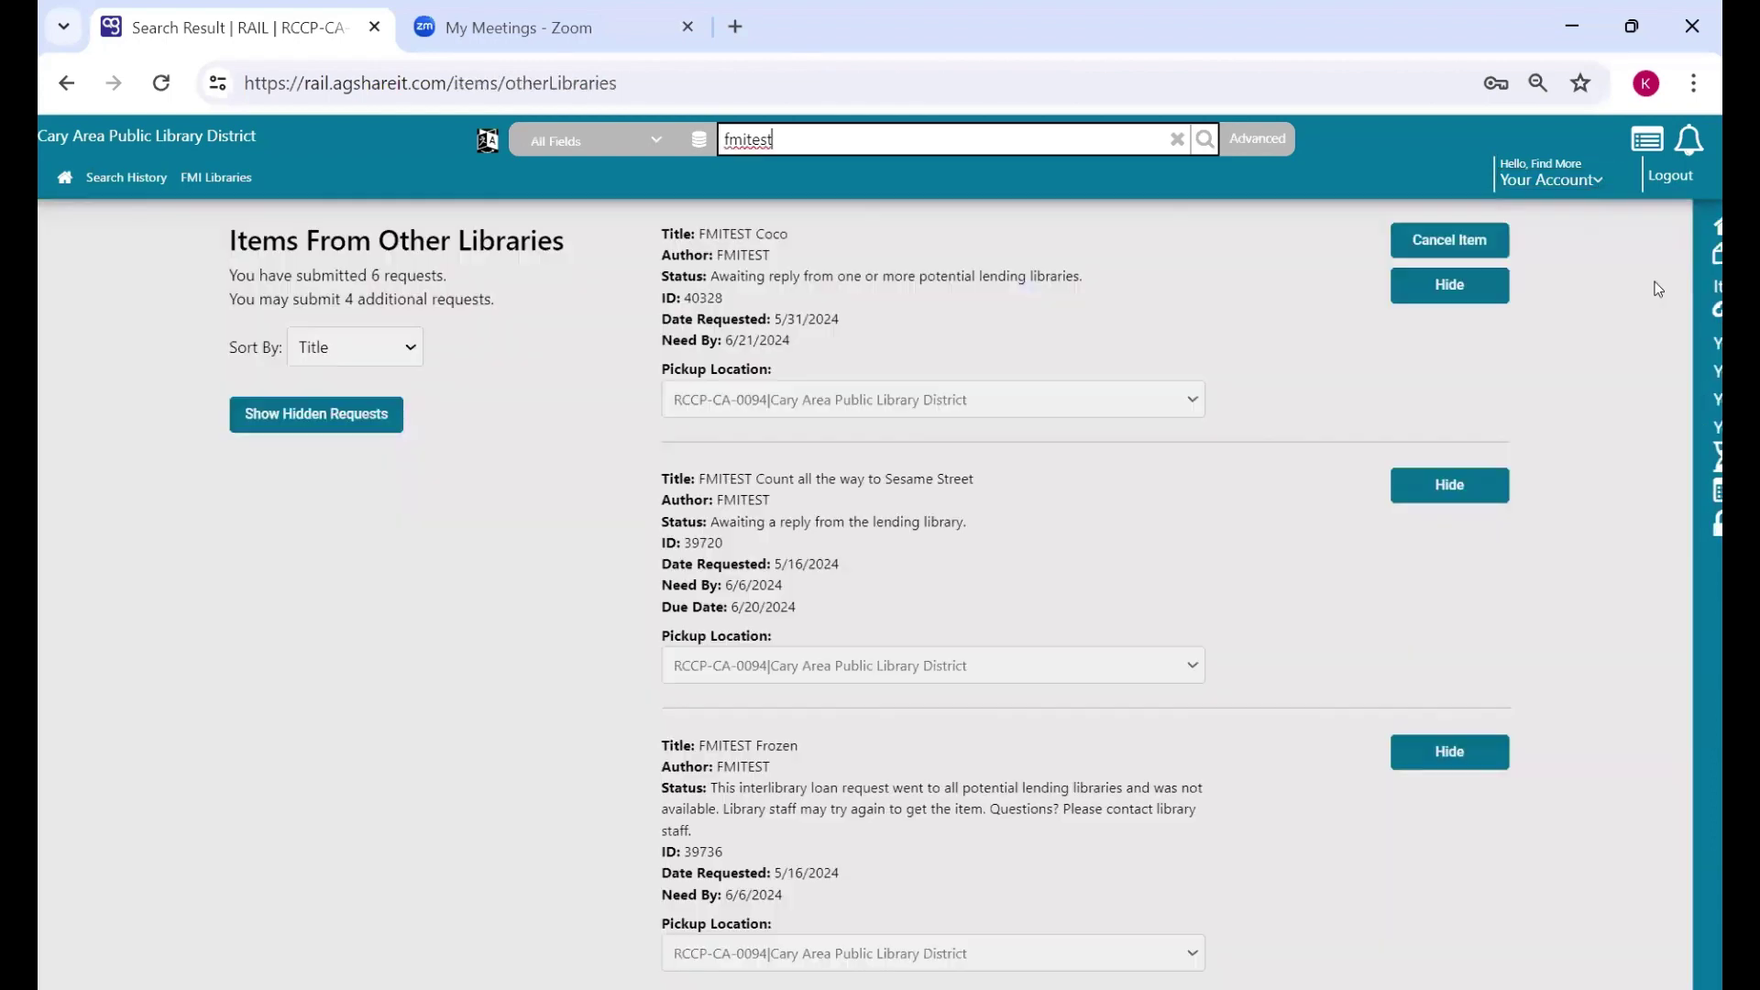
{"action": "scroll", "coordinate": [1615, 425], "scroll_direction": "down", "scroll_amount": 1}
{"action": "scroll", "coordinate": [1612, 436], "scroll_direction": "down", "scroll_amount": 4}
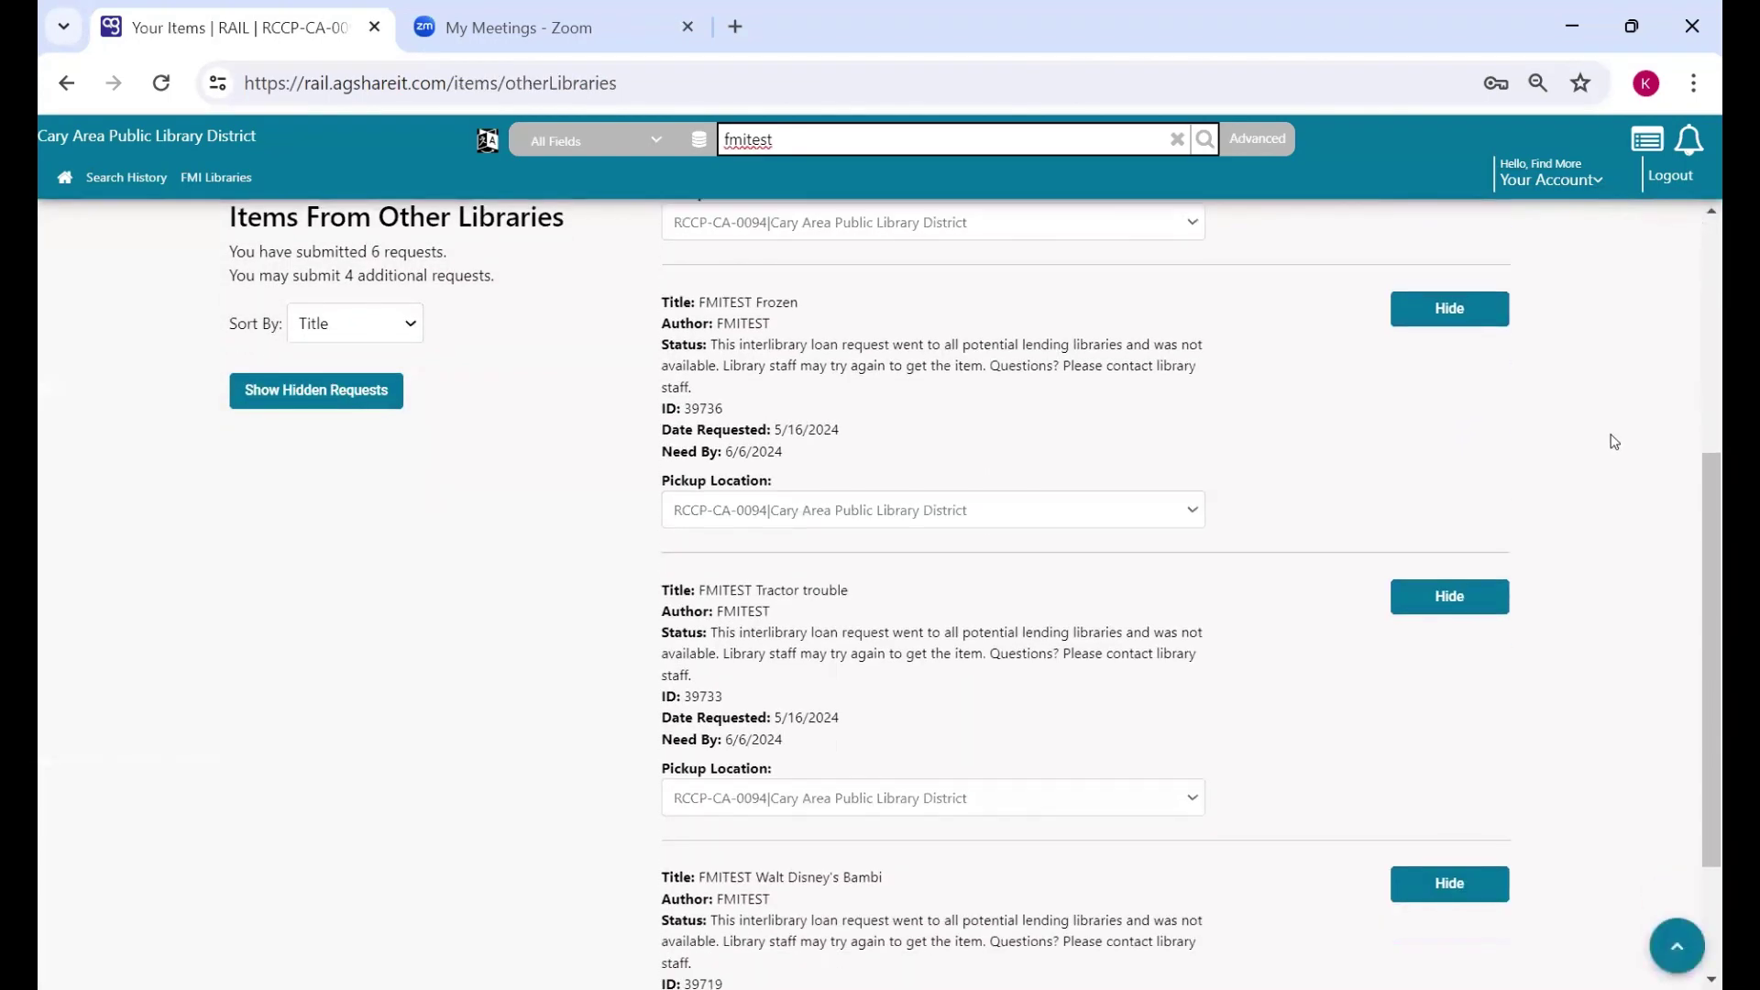
{"action": "scroll", "coordinate": [1609, 447], "scroll_direction": "up", "scroll_amount": 6}
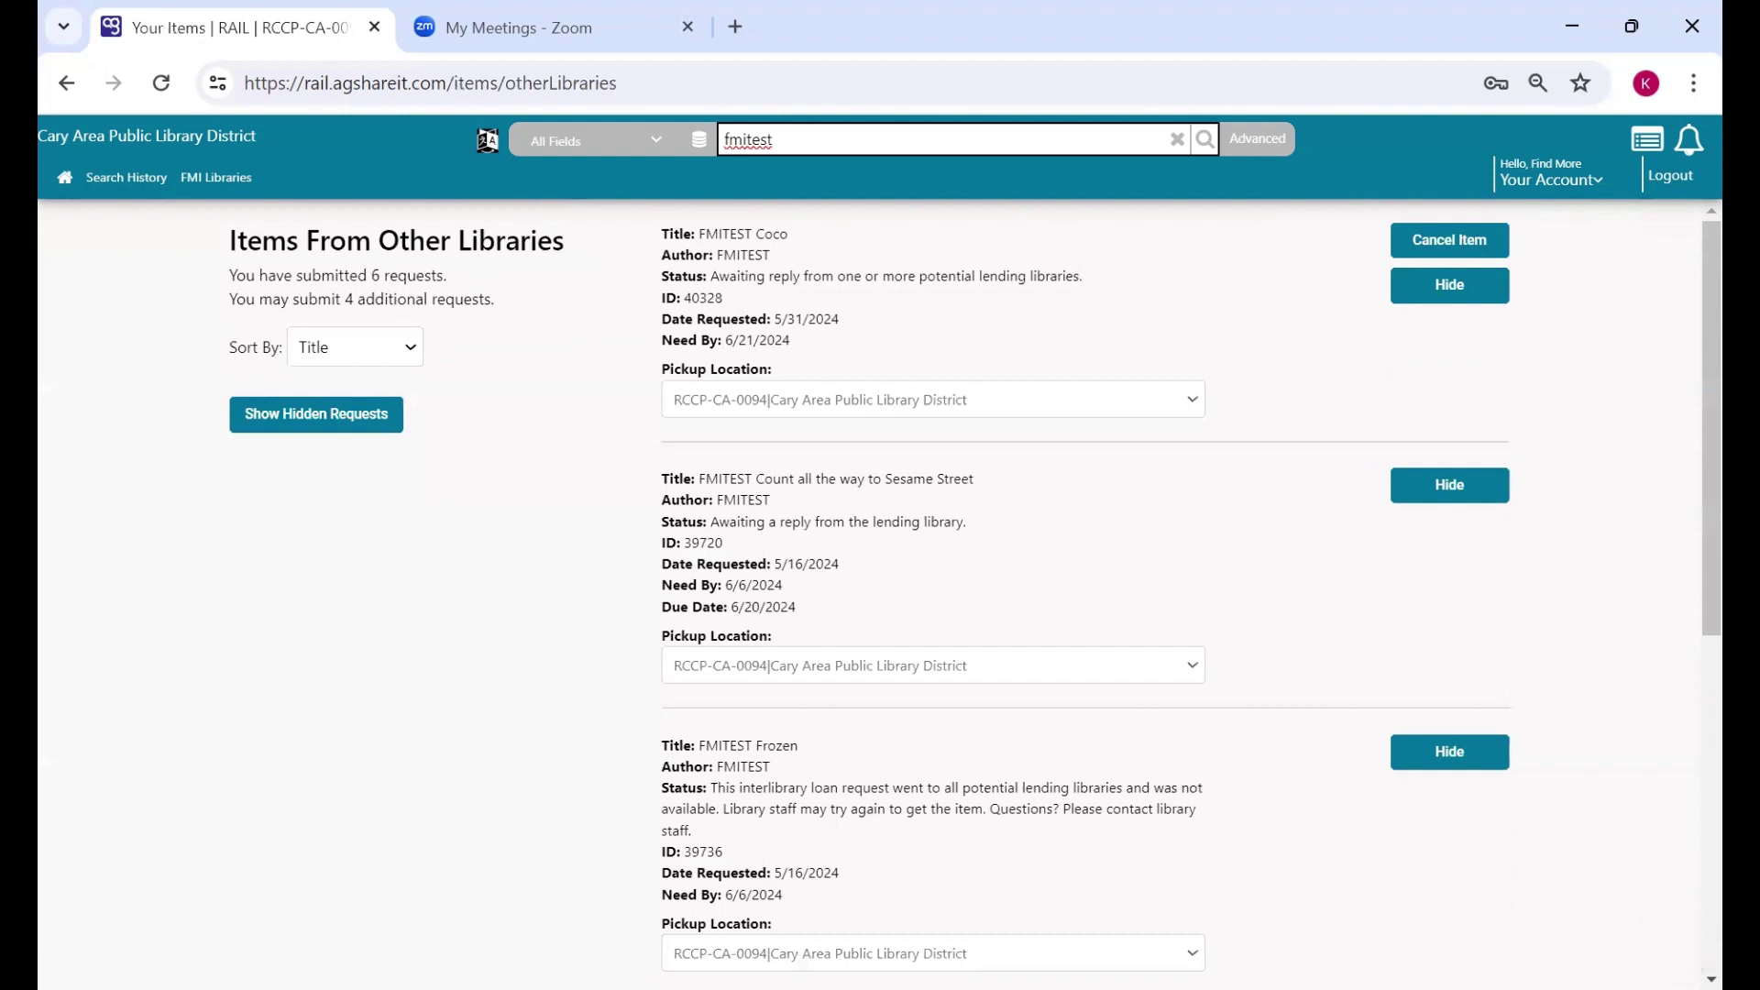